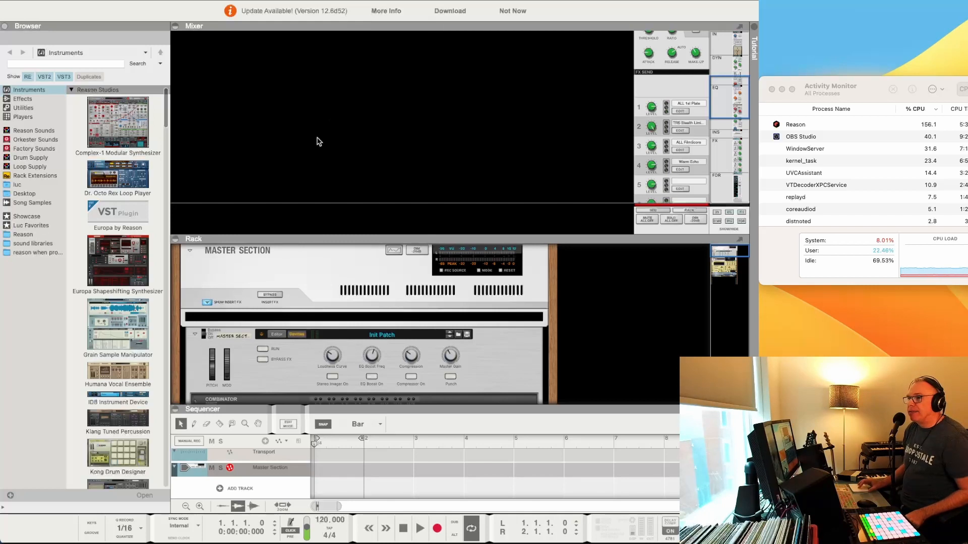
pyautogui.scroll(3, 401, 155)
pyautogui.scroll(4, 402, 155)
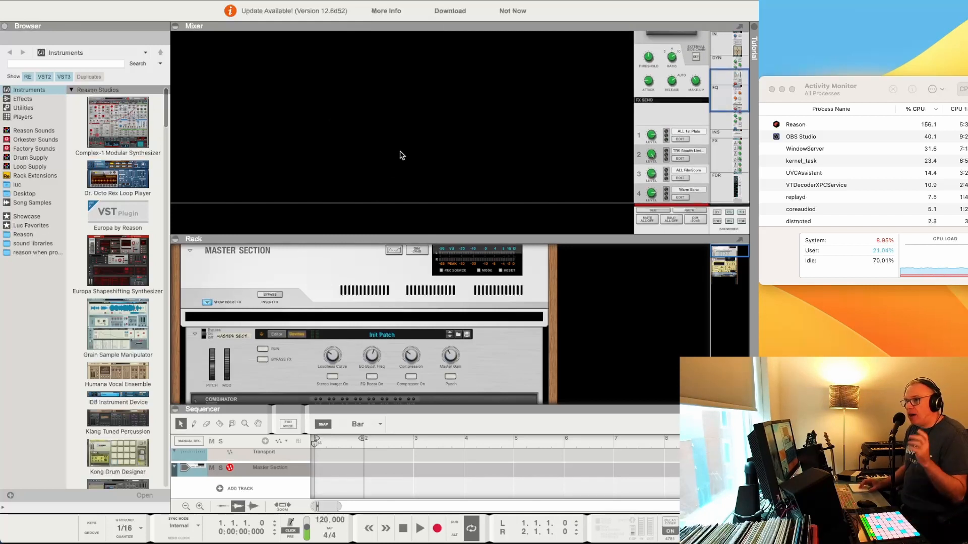
pyautogui.scroll(4, 401, 155)
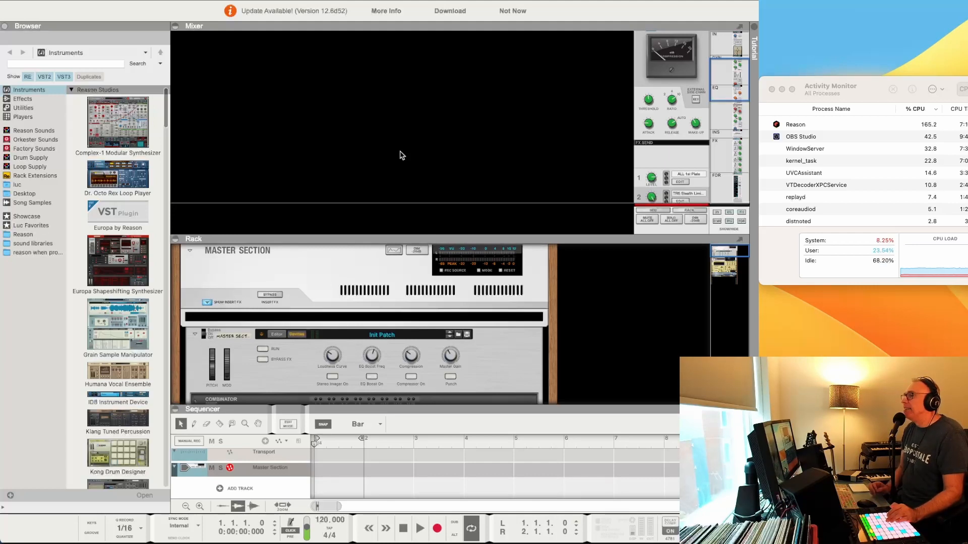
pyautogui.scroll(2, 689, 172)
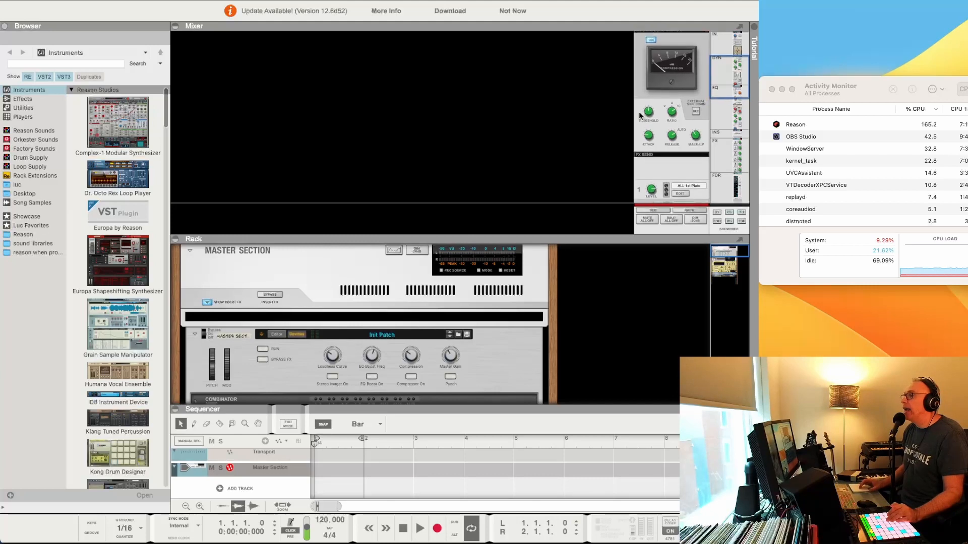
pyautogui.scroll(-4, 673, 169)
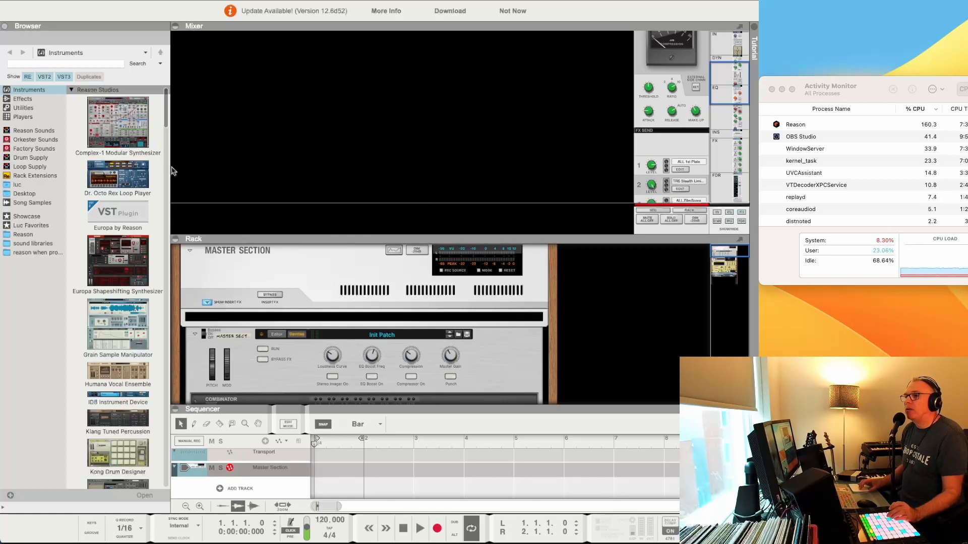
# Add a Complex-1 Modular Synthesizer track, audition its Computer Drone patch and load the Education Sequence patch
pyautogui.click(123, 115)
pyautogui.moveTo(123, 115); pyautogui.dragTo(214, 462)
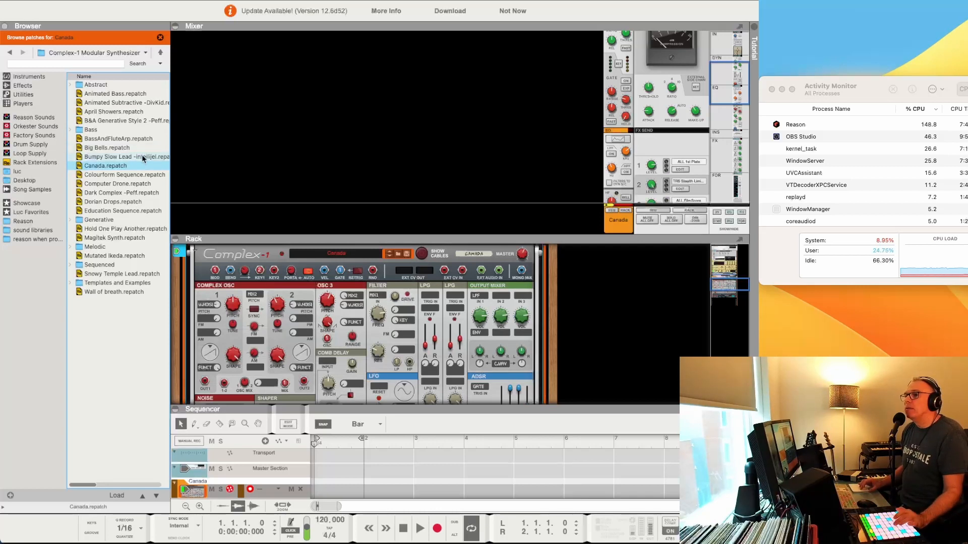
pyautogui.click(107, 185)
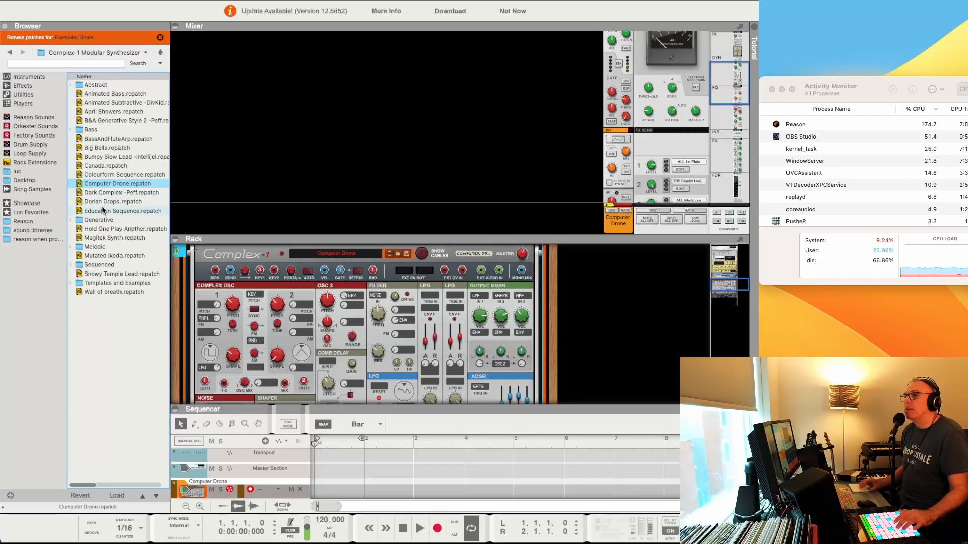
pyautogui.click(102, 208)
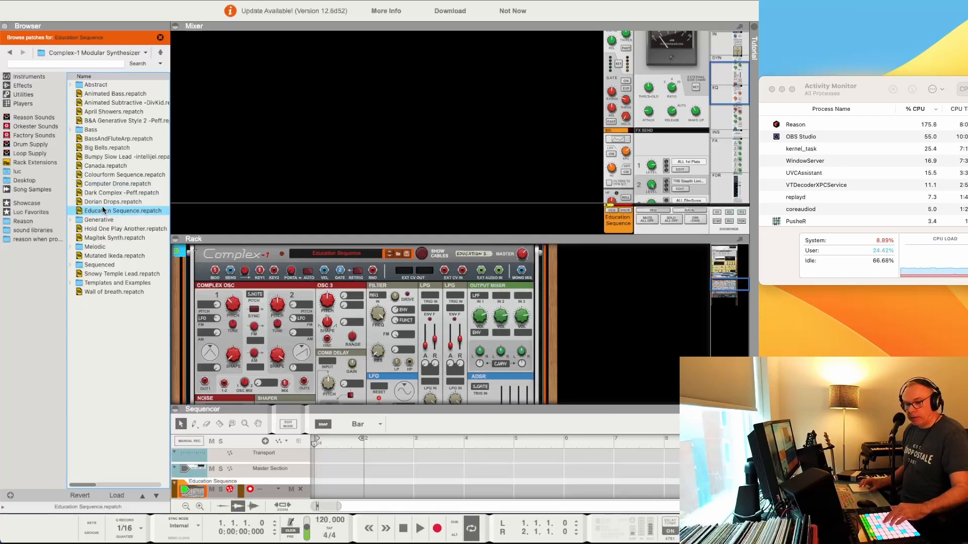
# Record a one-bar clip on the Education Sequence track and switch on record quantization at 1/16
pyautogui.press('super+Return')
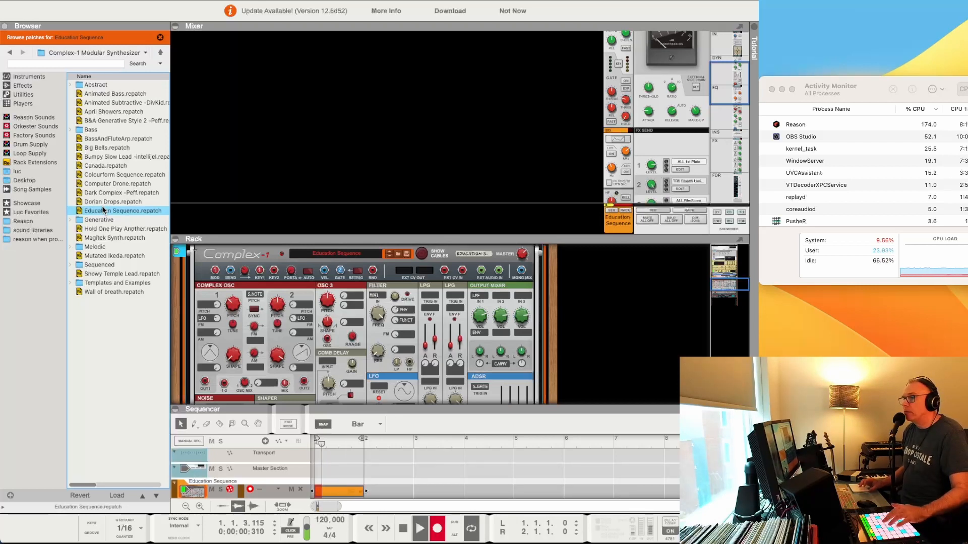
pyautogui.press('space')
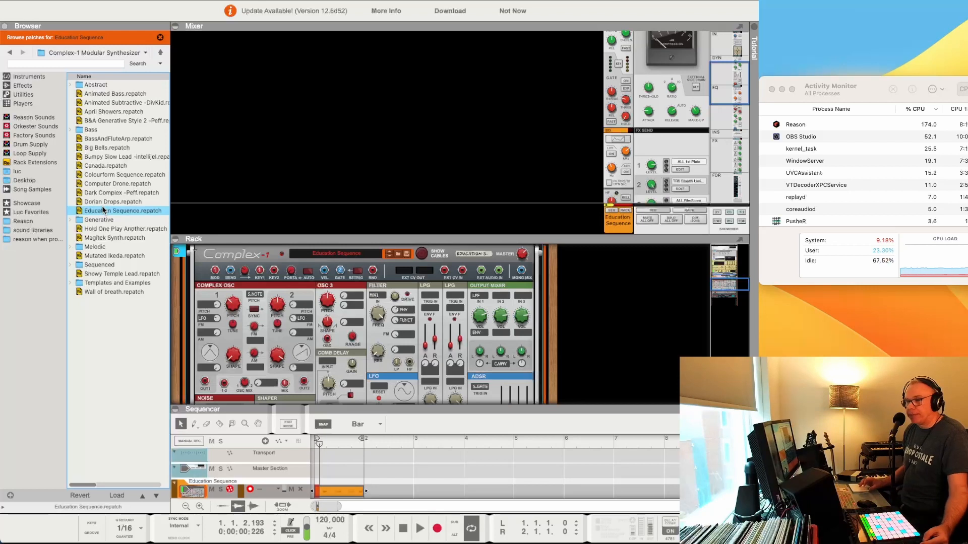
pyautogui.press('super+k')
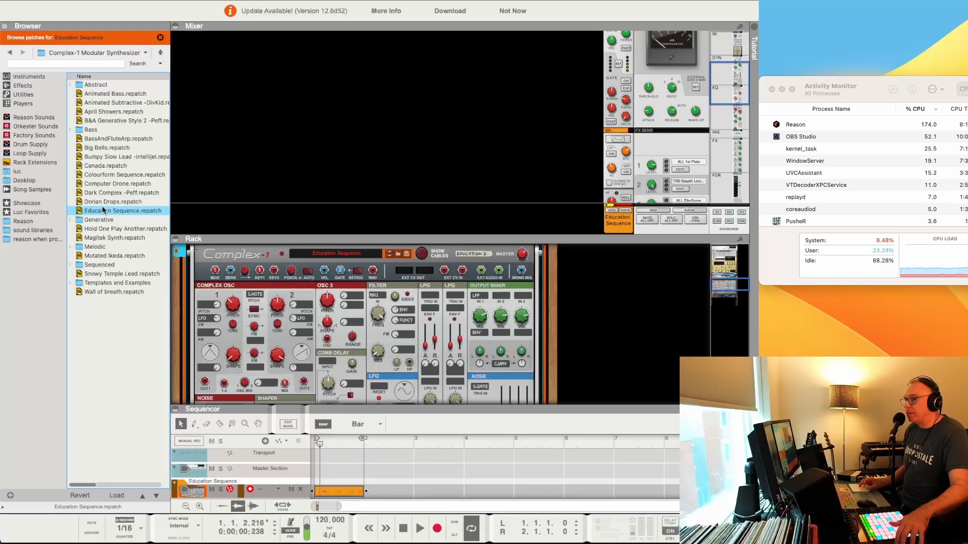
# Add a Dr. Octo Rex Loop Player track with its Acoustic Drums College 130 patch and mute the Education Sequence channel
pyautogui.click(223, 443)
pyautogui.scroll(-1, 223, 443)
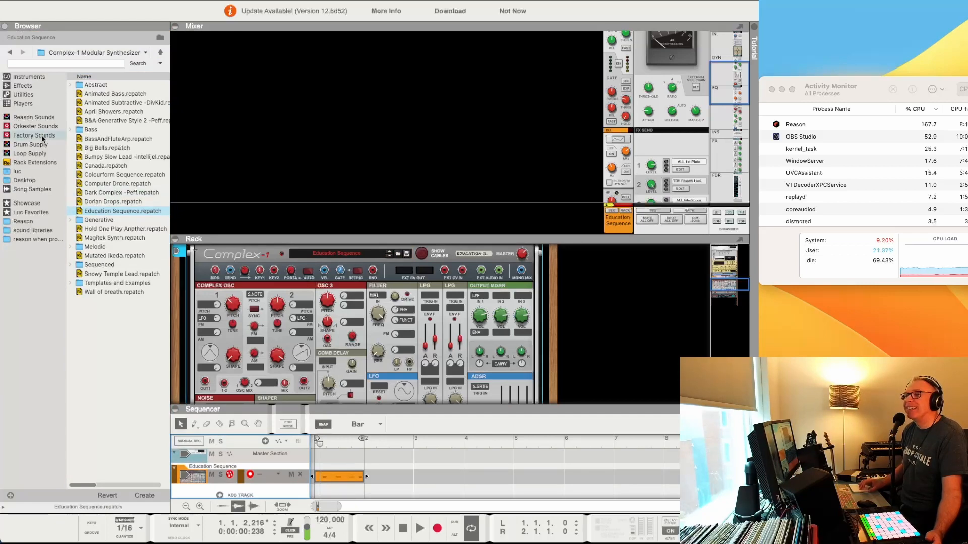
pyautogui.click(29, 76)
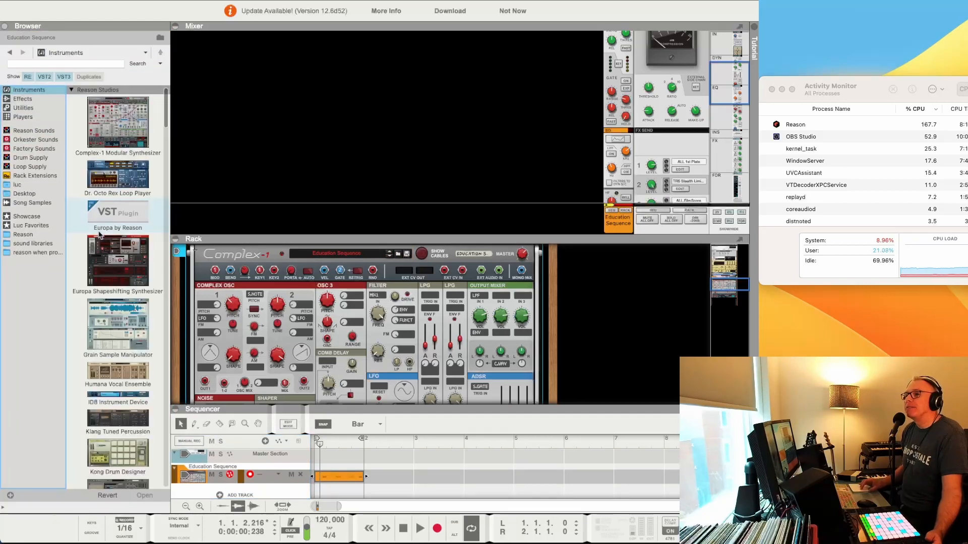
pyautogui.click(100, 242)
pyautogui.moveTo(119, 184); pyautogui.dragTo(281, 401)
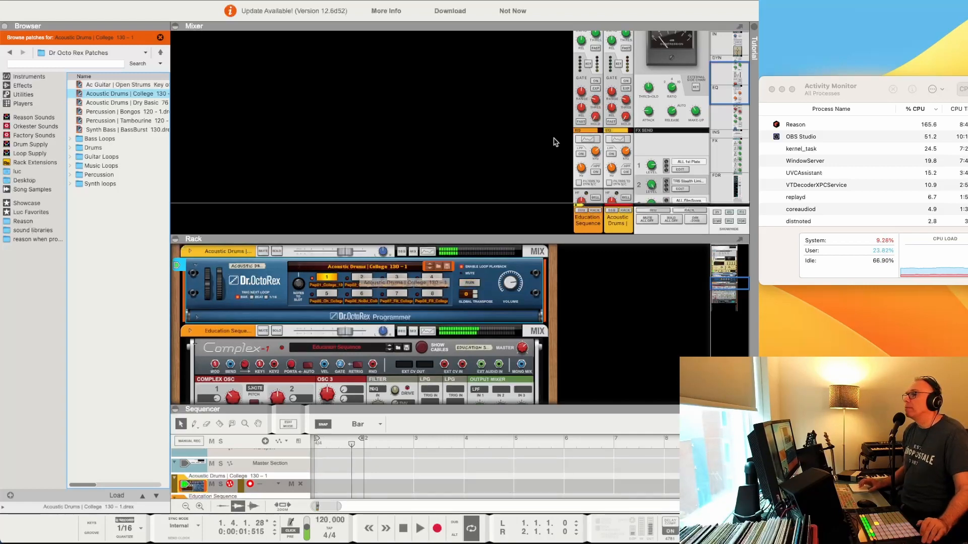
pyautogui.scroll(-10, 621, 125)
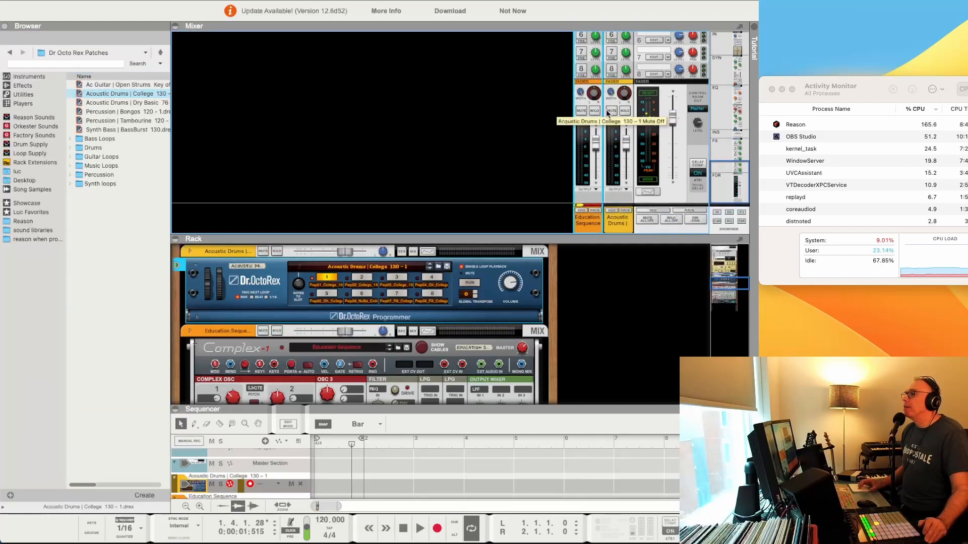
pyautogui.click(610, 111)
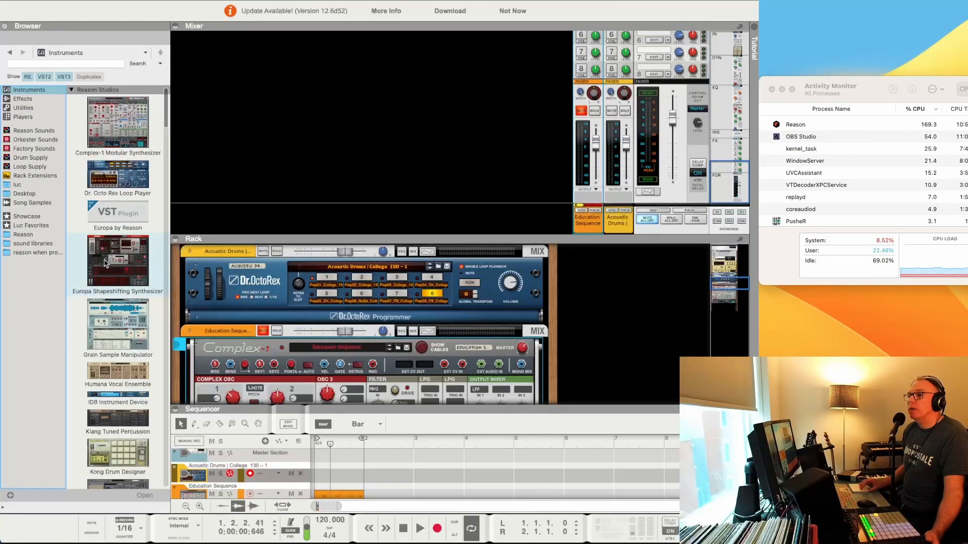
# Add a Europa Shapeshifting Synthesizer track and load the Dreaming Pad patch from its Pads folder
pyautogui.moveTo(102, 275); pyautogui.dragTo(256, 466)
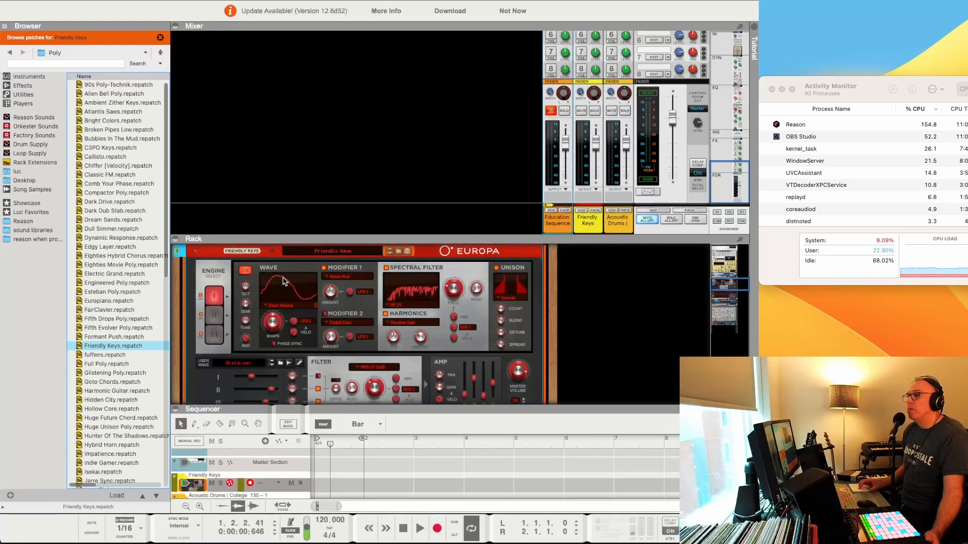
pyautogui.click(330, 251)
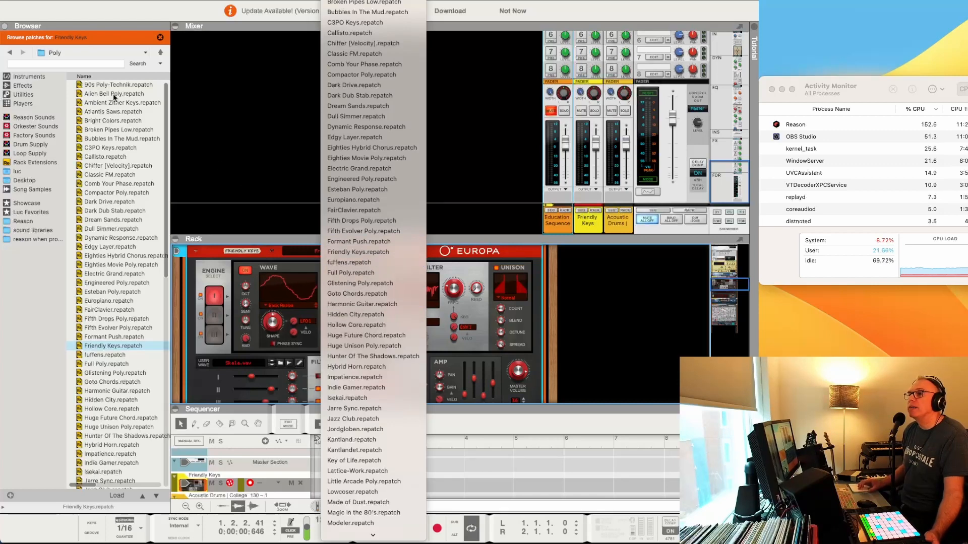
pyautogui.click(68, 55)
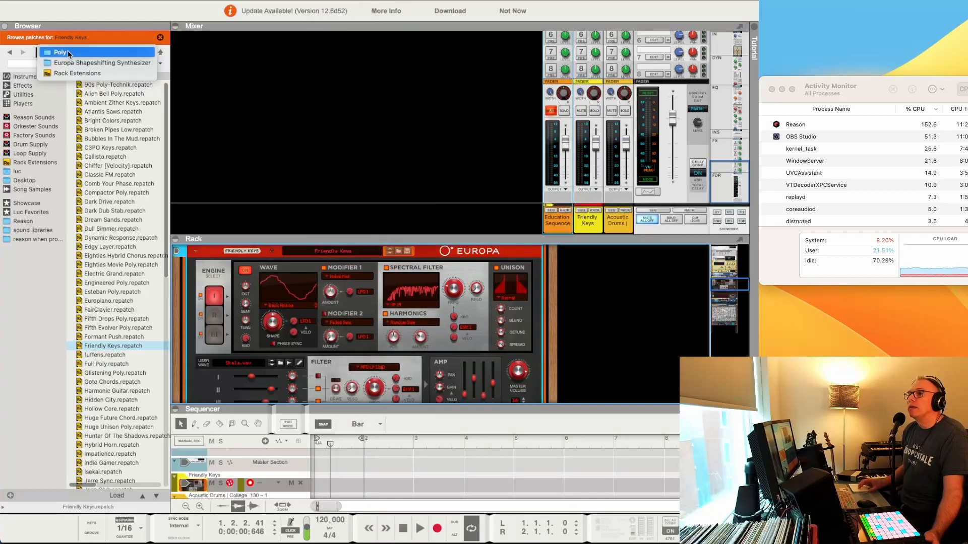
pyautogui.click(70, 63)
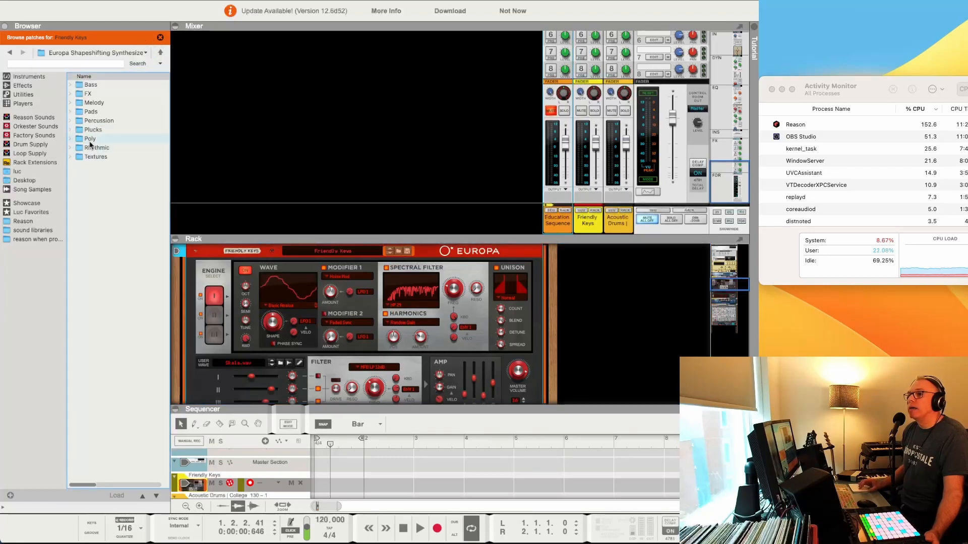
pyautogui.doubleClick(91, 113)
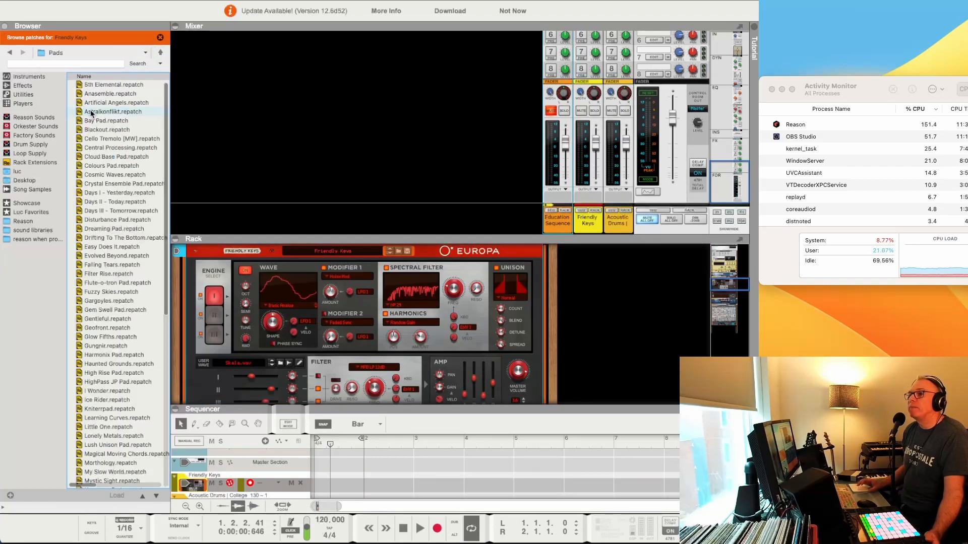
pyautogui.click(111, 229)
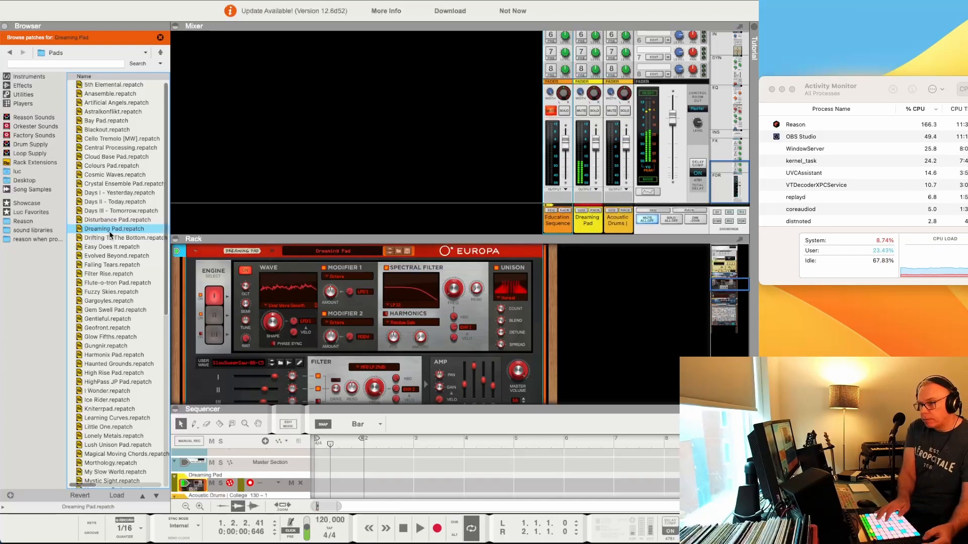
# Record a pad clip on the Dreaming Pad track and extend the loop range to bar 3
pyautogui.press('super+Return')
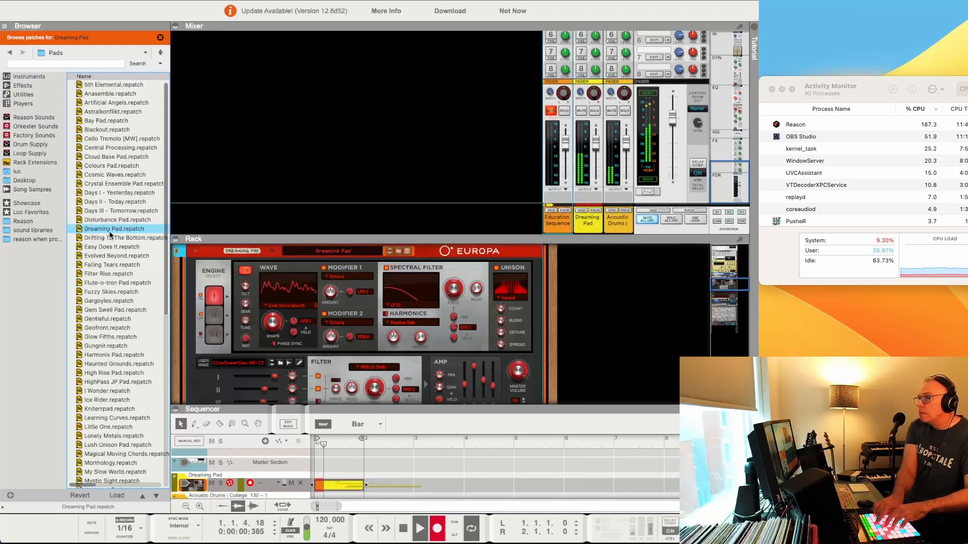
pyautogui.press('space')
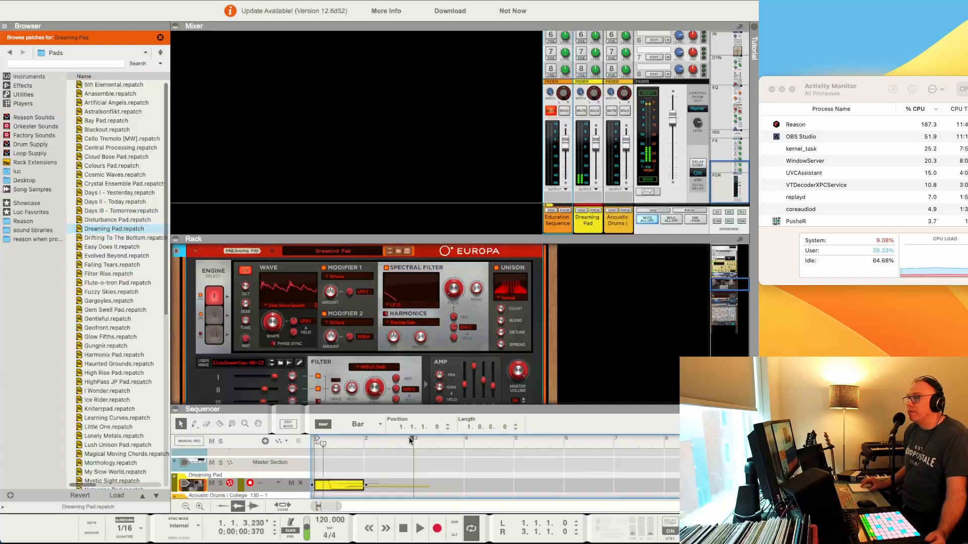
# Duplicate the one-bar Education Sequence clip so that the copy starts at bar 2
pyautogui.scroll(-2, 307, 477)
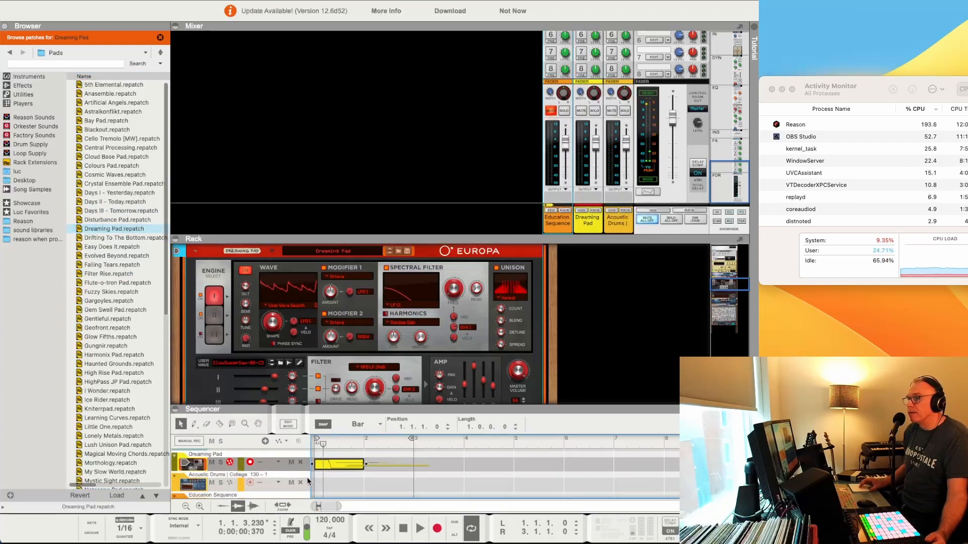
pyautogui.scroll(-2, 307, 477)
pyautogui.click(358, 487)
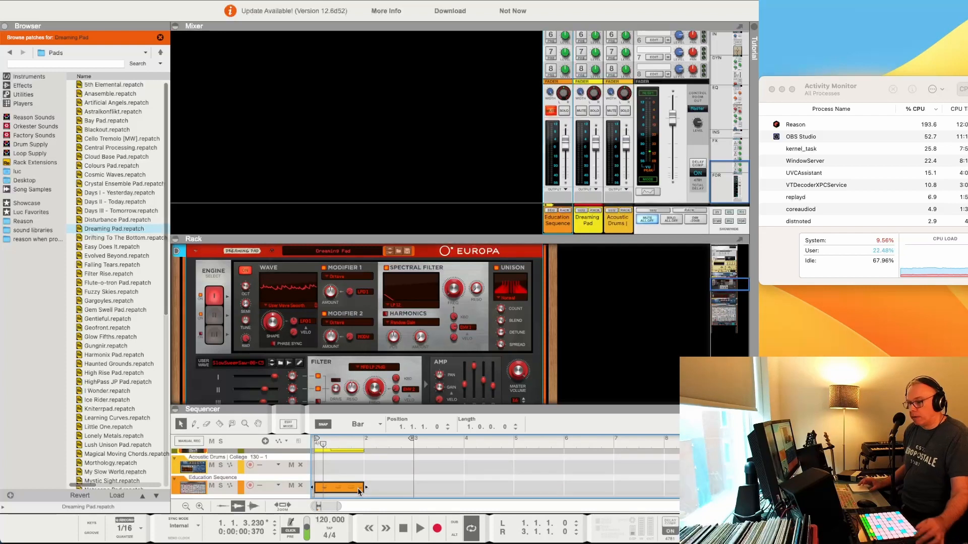
pyautogui.press('super+d')
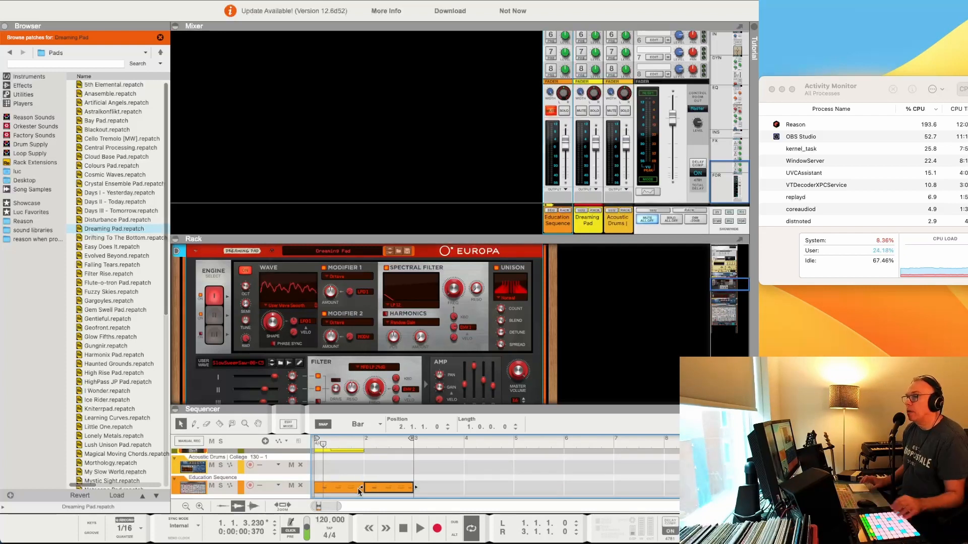
# Lengthen the Dreaming Pad clip to two bars during playback and unmute the Education Sequence channel
pyautogui.scroll(2, 370, 464)
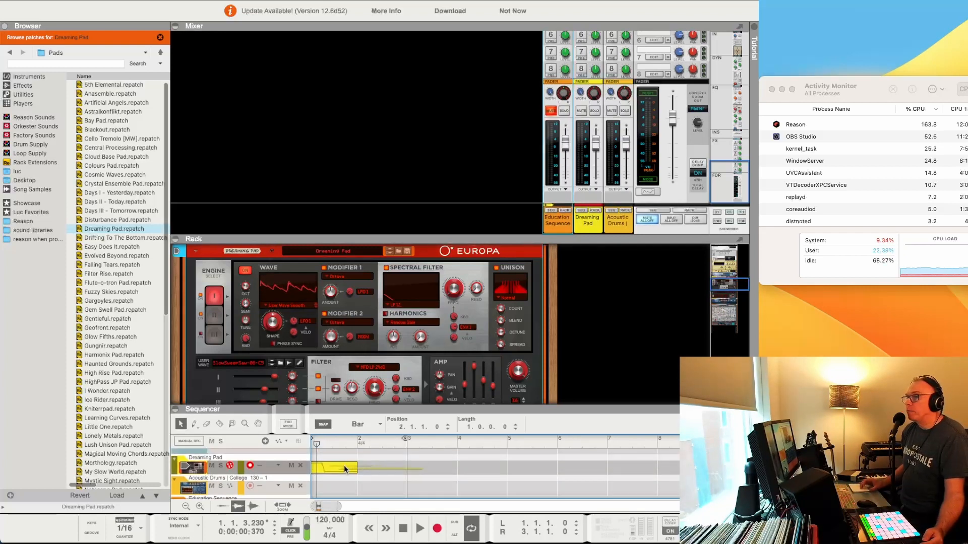
pyautogui.press('space')
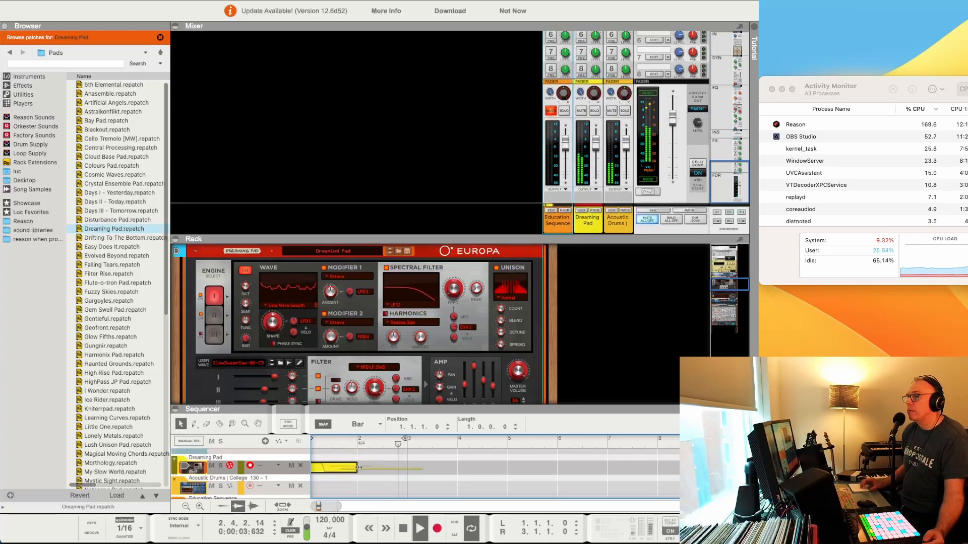
pyautogui.moveTo(357, 468); pyautogui.dragTo(383, 469)
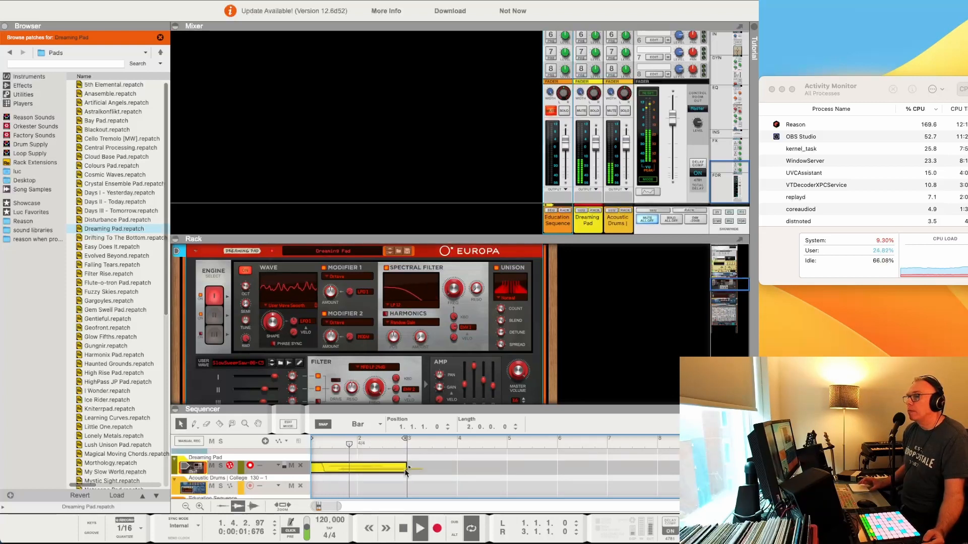
pyautogui.press('space')
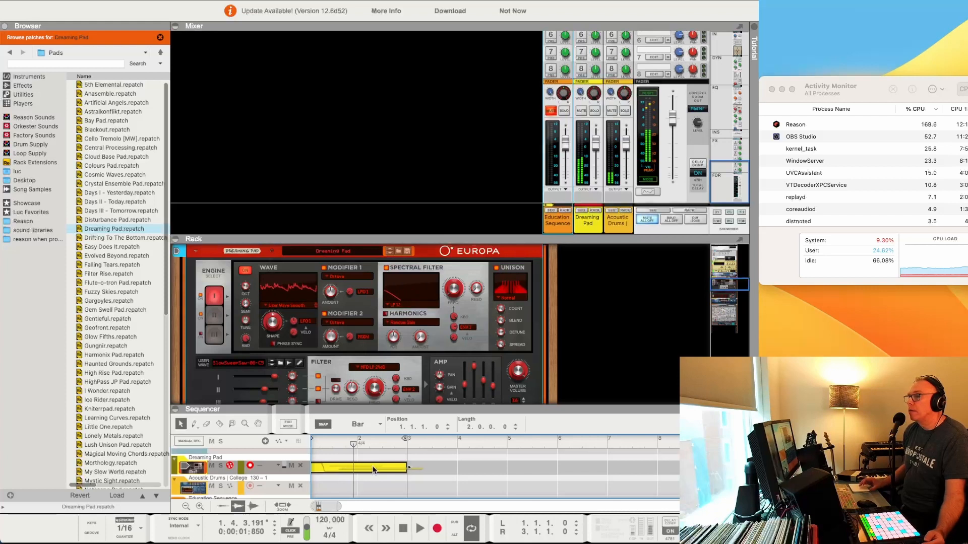
pyautogui.click(554, 111)
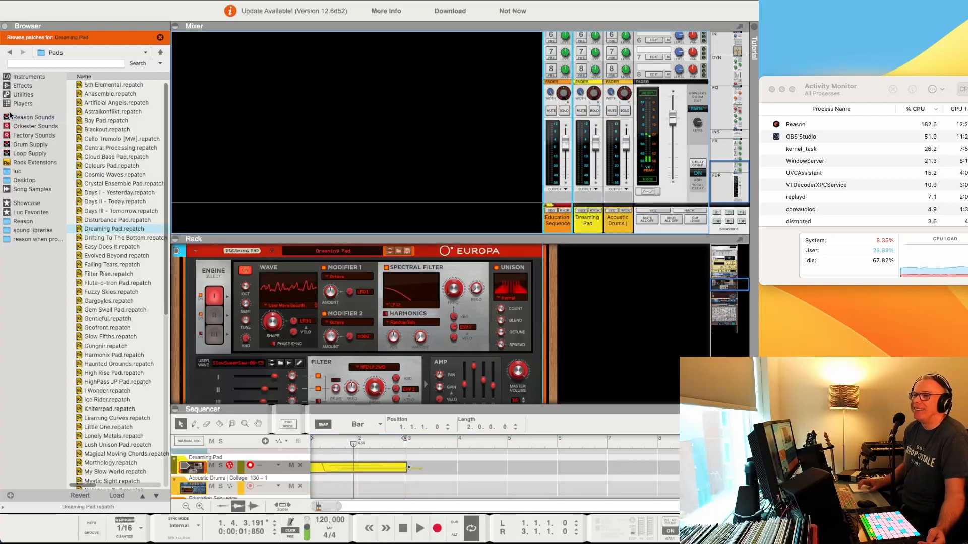
# Replace the Dreaming Pad track's device with a fresh Europa Shapeshifting Synthesizer and the Acoustic Drums track's instrument with the Dream Sands patch
pyautogui.click(24, 77)
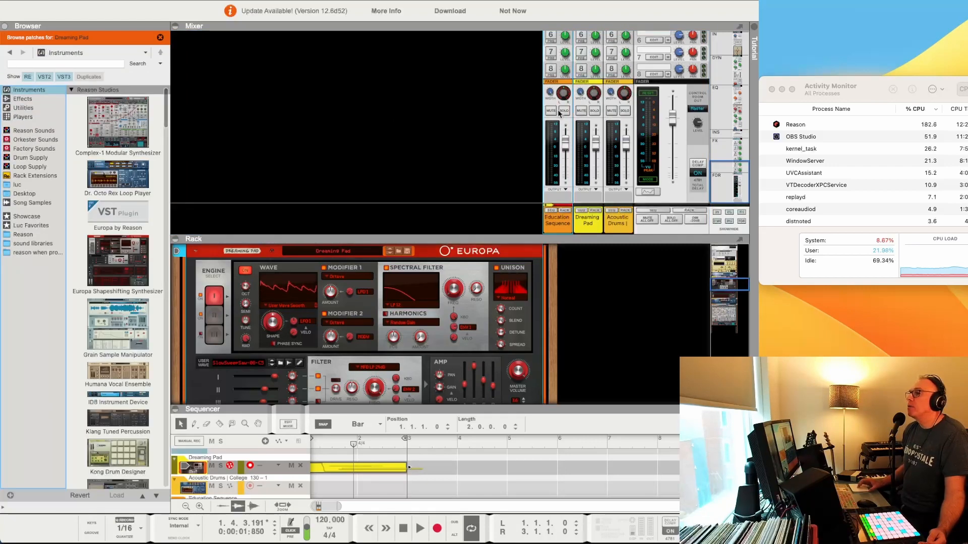
pyautogui.moveTo(92, 272); pyautogui.dragTo(185, 472)
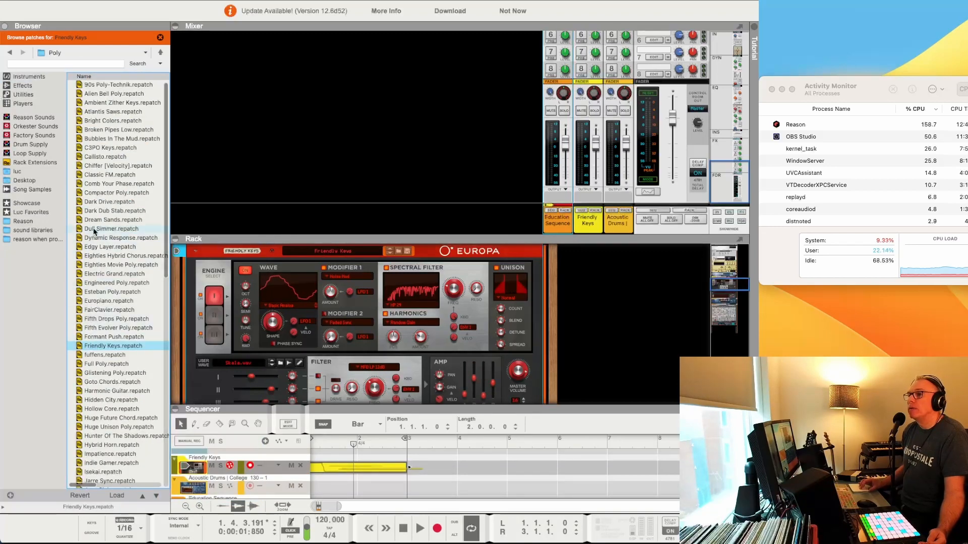
pyautogui.moveTo(93, 221); pyautogui.dragTo(250, 485)
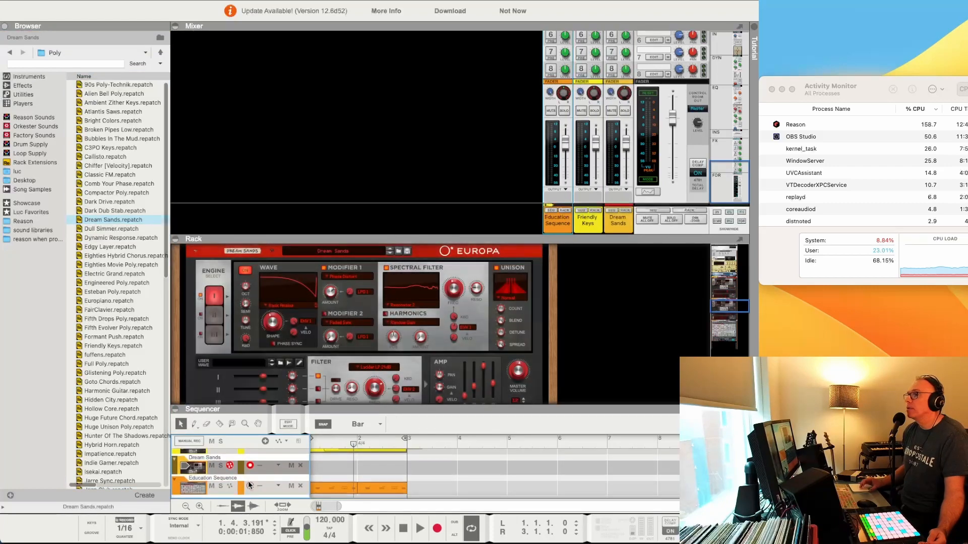
pyautogui.scroll(-2, 250, 486)
pyautogui.scroll(3, 250, 485)
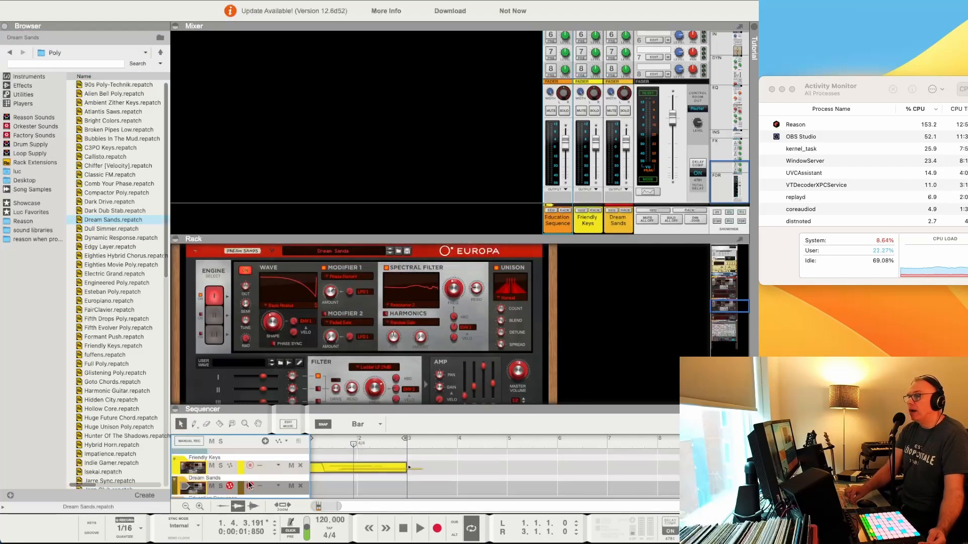
# Undo the Acoustic Drums instrument replacement and add new tracks with the Dream Sands, Fifth Drops Poly and Hollow Core patches
pyautogui.press('super+z')
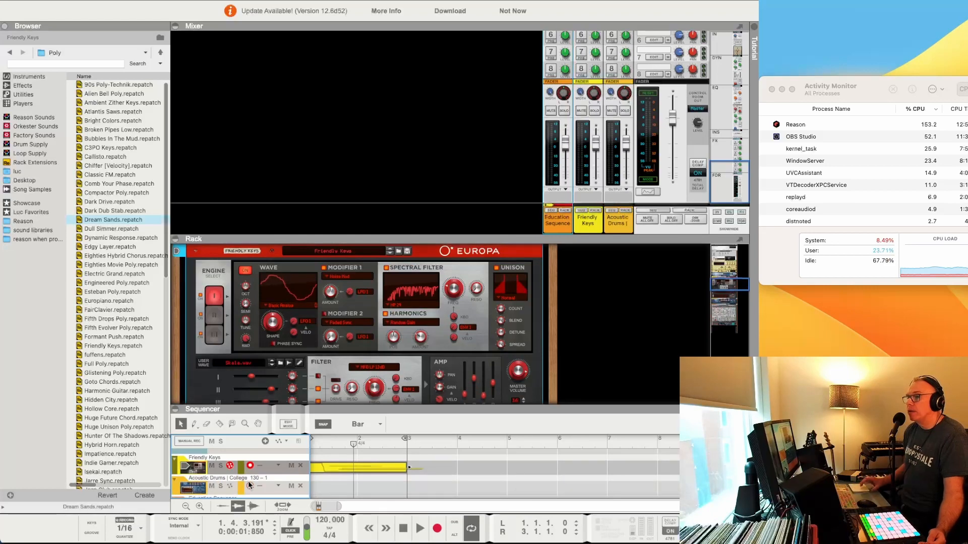
pyautogui.scroll(2, 250, 485)
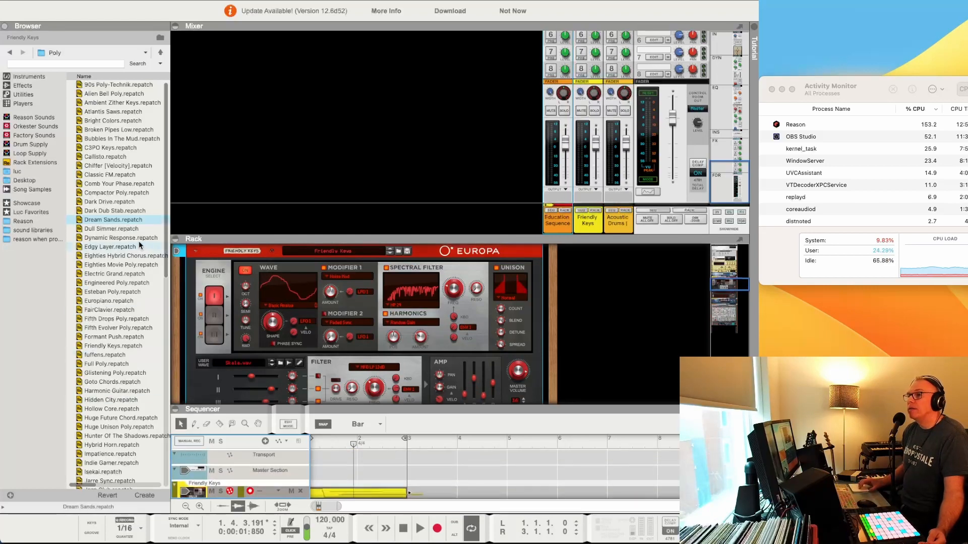
pyautogui.moveTo(113, 219); pyautogui.dragTo(246, 477)
pyautogui.moveTo(99, 319); pyautogui.dragTo(211, 466)
pyautogui.click(116, 412)
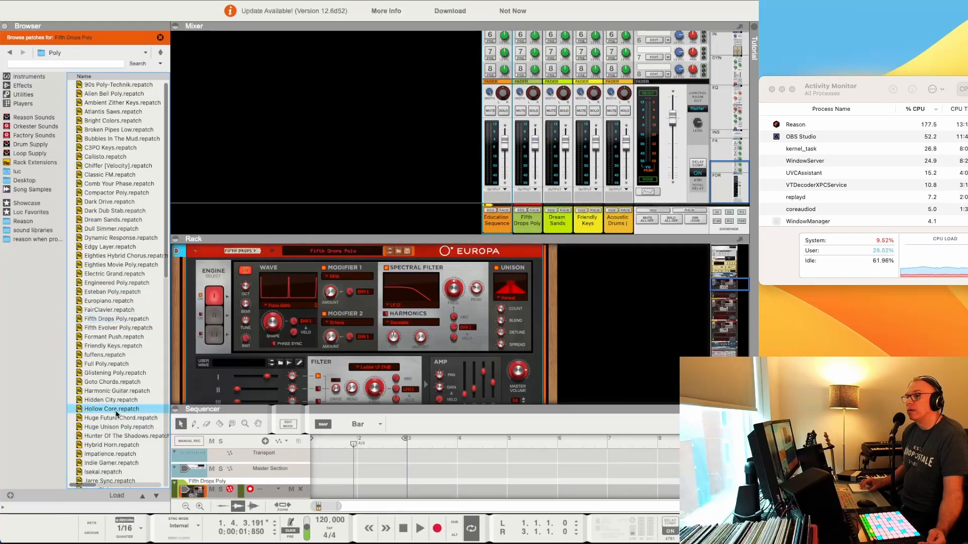
pyautogui.moveTo(116, 412); pyautogui.dragTo(222, 484)
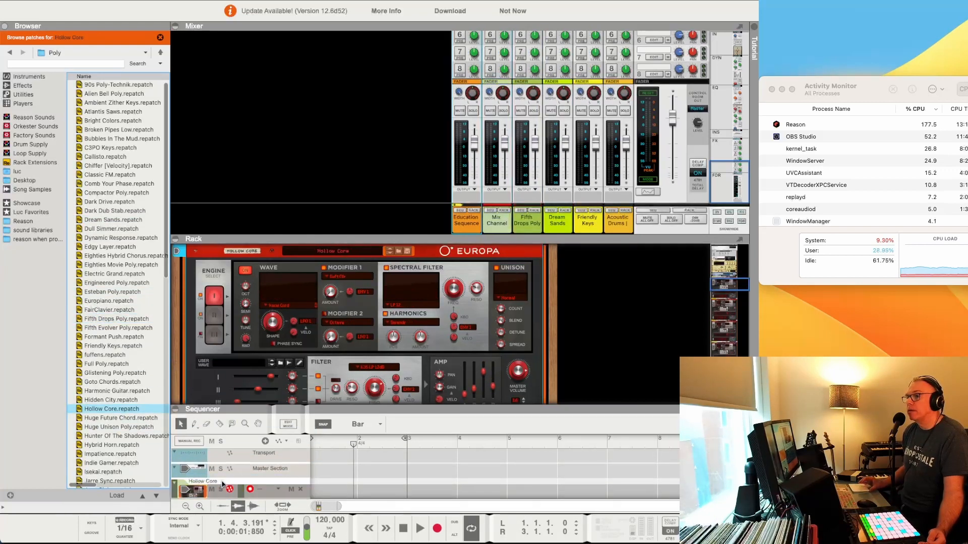
pyautogui.scroll(-3, 139, 373)
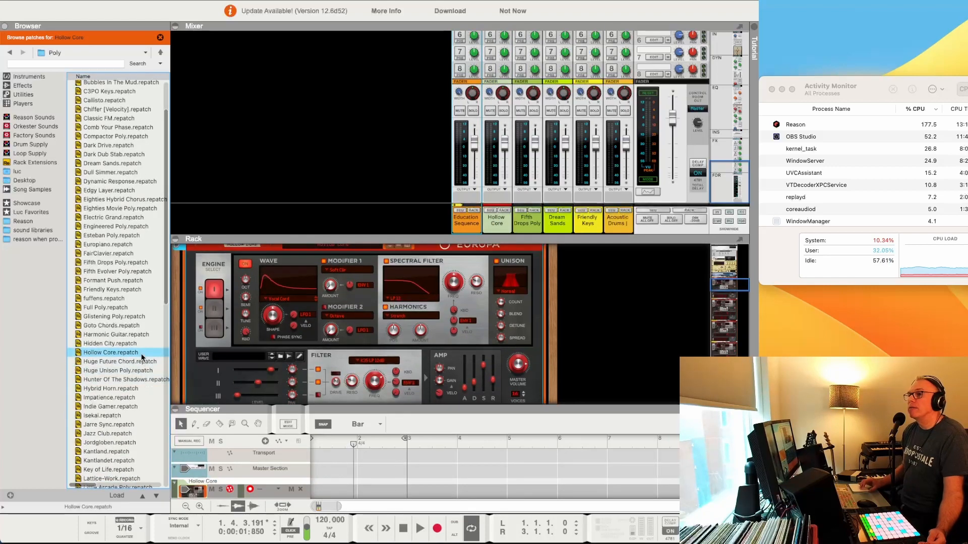
pyautogui.scroll(-6, 141, 357)
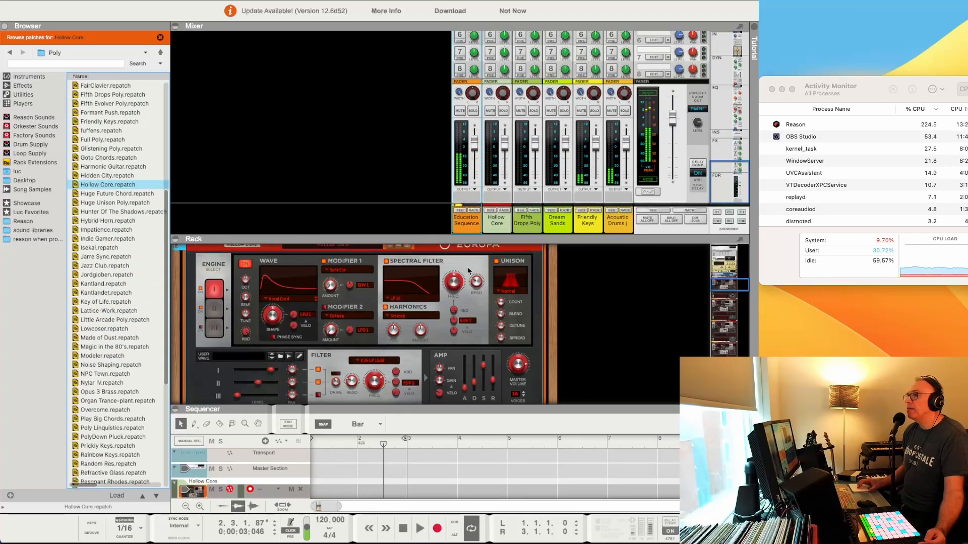
pyautogui.click(459, 111)
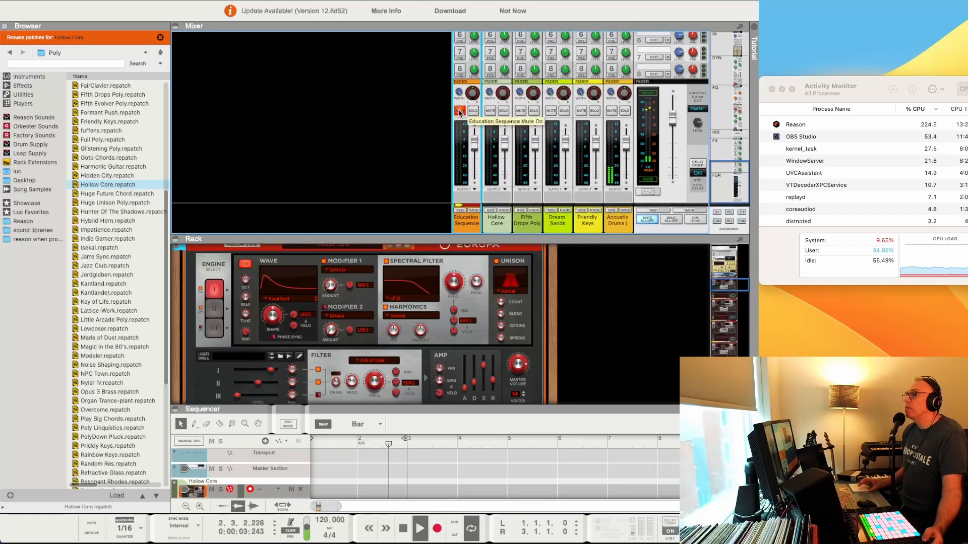
pyautogui.press('space')
pyautogui.click(639, 221)
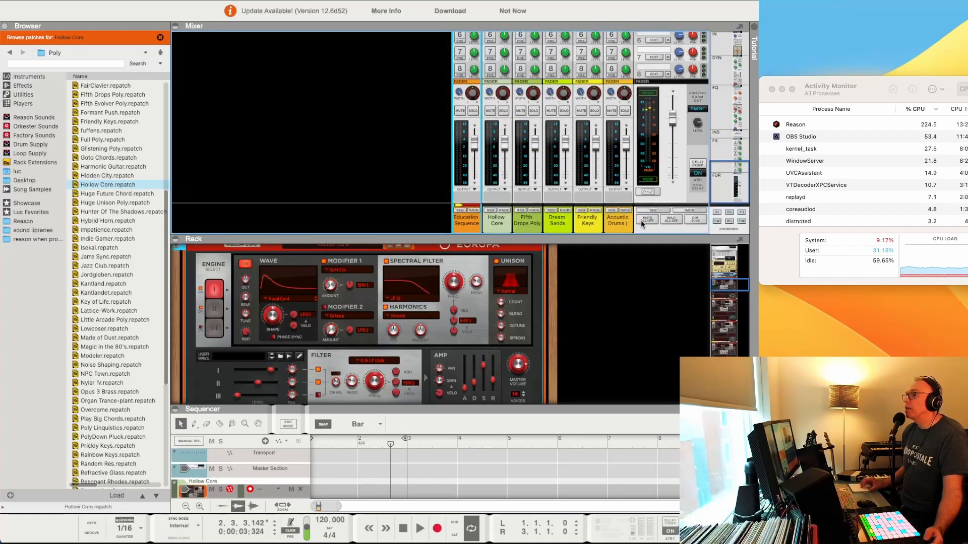
pyautogui.click(625, 112)
pyautogui.click(627, 113)
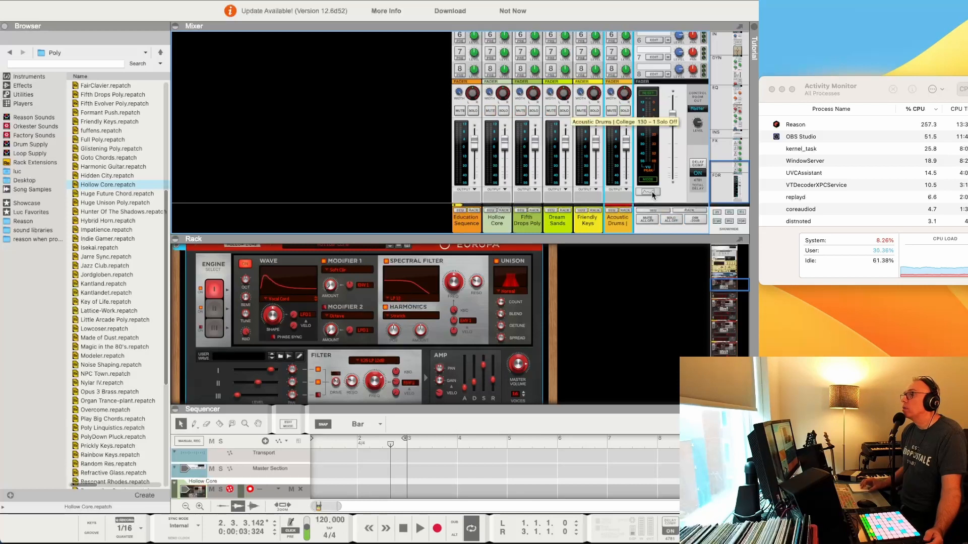
pyautogui.click(647, 222)
# Mute all six mixer channels, from Acoustic Drums to Education Sequence, and play the loop to check the CPU load
pyautogui.click(610, 111)
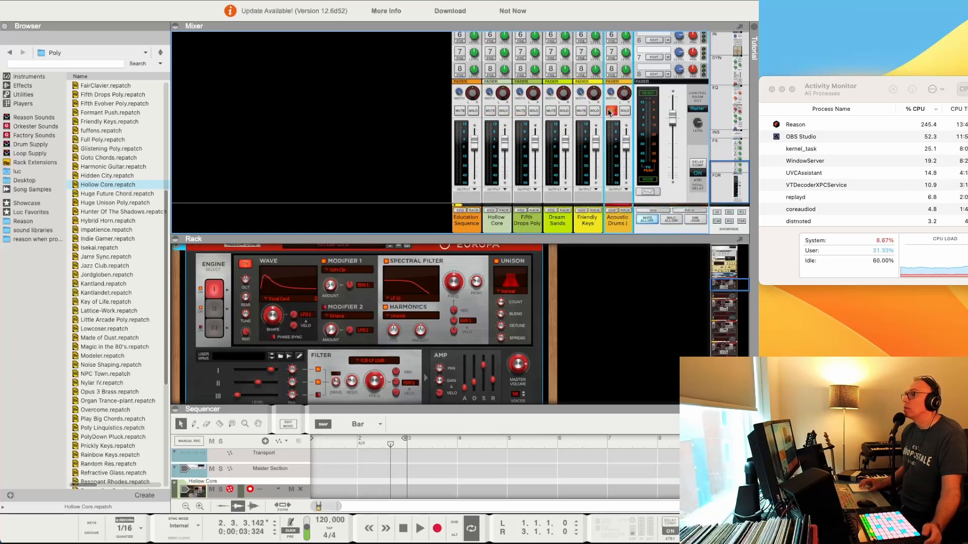
pyautogui.click(465, 123)
pyautogui.click(461, 113)
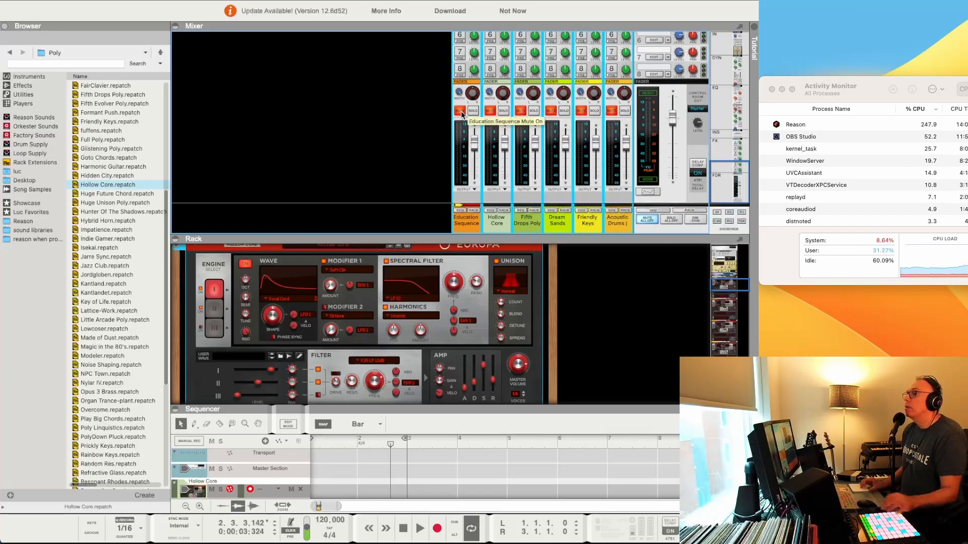
pyautogui.press('space')
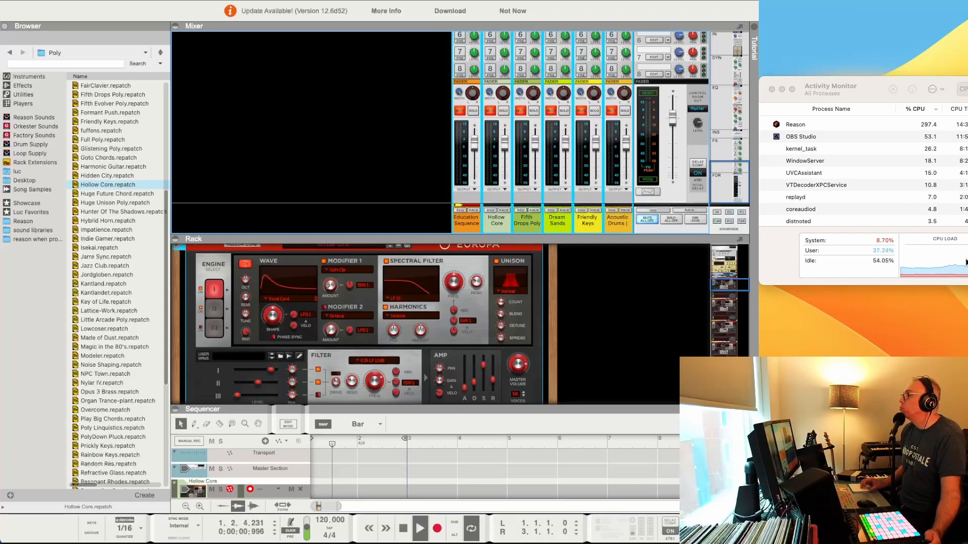
pyautogui.press('space')
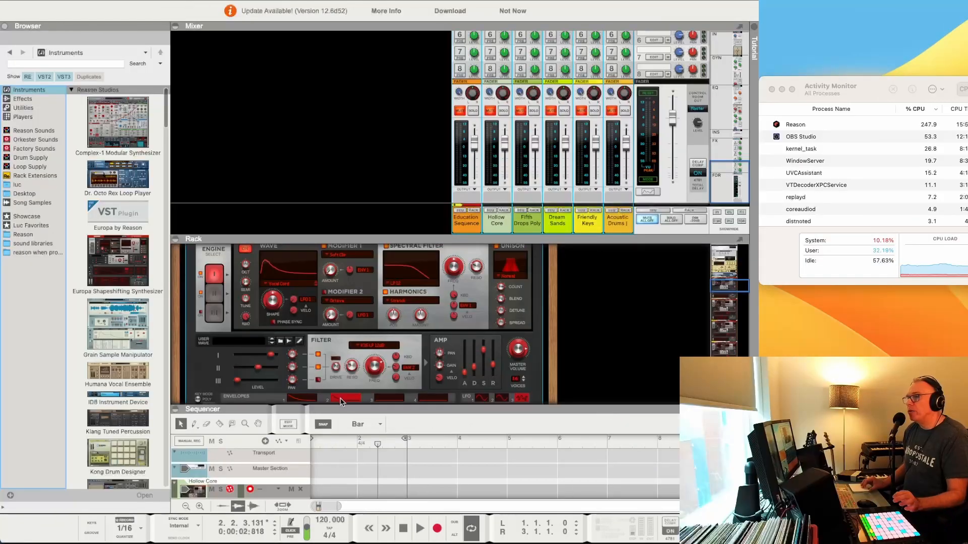
# Enlarge the sequencer area and duplicate the two-bar Friendly Keys clip three times
pyautogui.moveTo(338, 405); pyautogui.dragTo(325, 289)
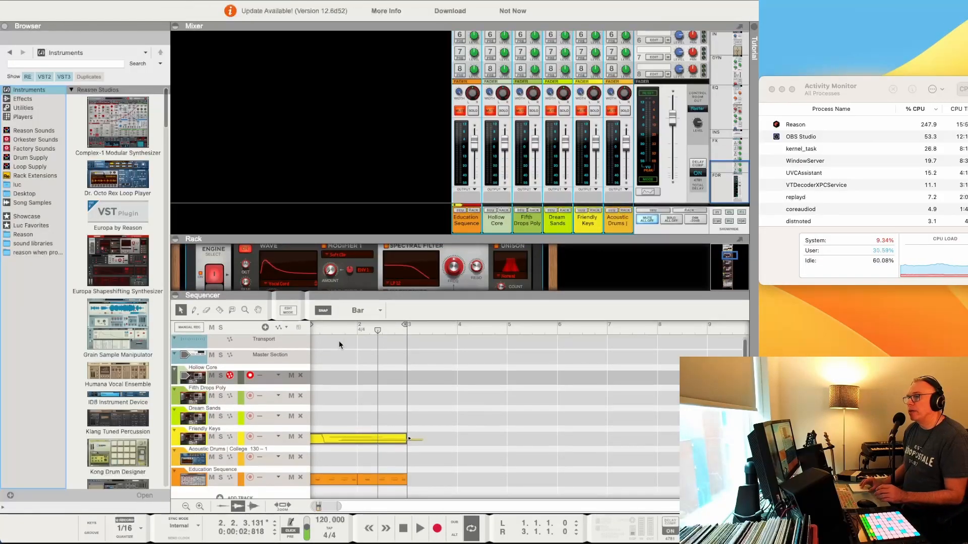
pyautogui.click(352, 437)
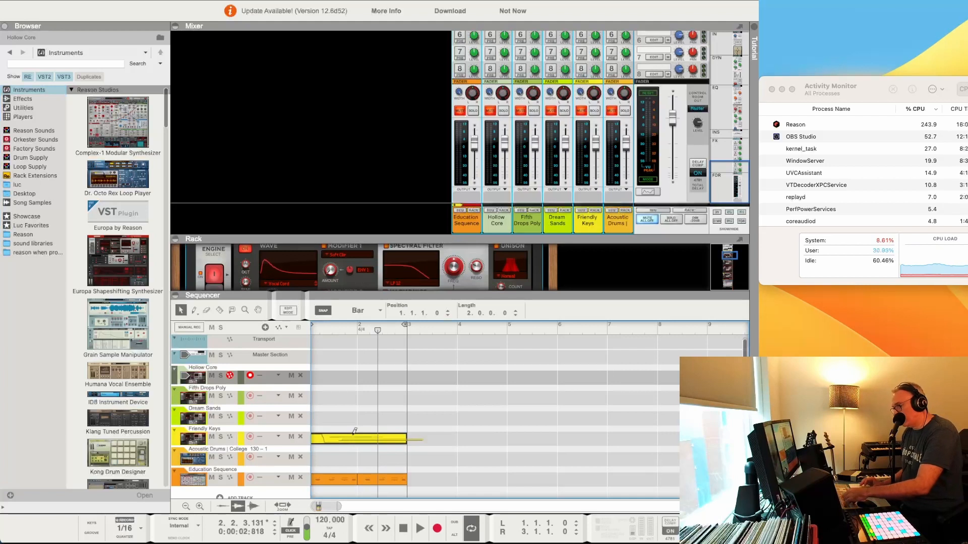
pyautogui.press('super+d')
pyautogui.press('super+d')
pyautogui.press('super+d')
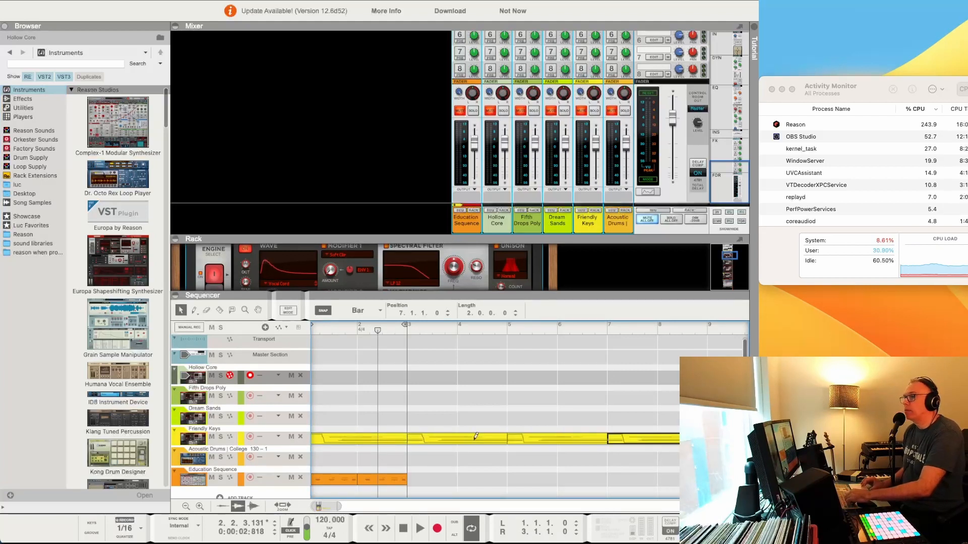
# Move the three clip copies to bar 1 of the Dream Sands, Fifth Drops Poly and Hollow Core tracks, one on each
pyautogui.moveTo(482, 437); pyautogui.dragTo(405, 411)
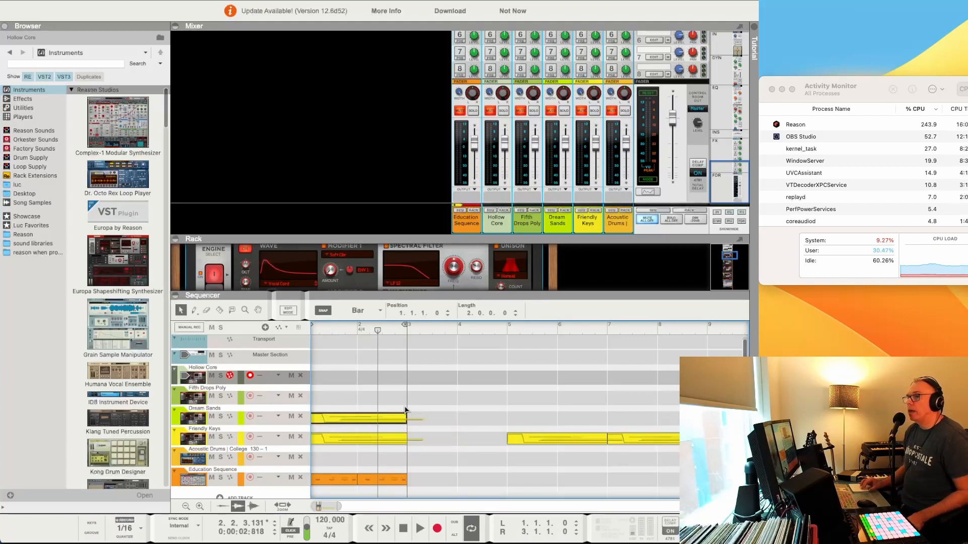
pyautogui.click(365, 417)
pyautogui.moveTo(511, 433); pyautogui.dragTo(351, 396)
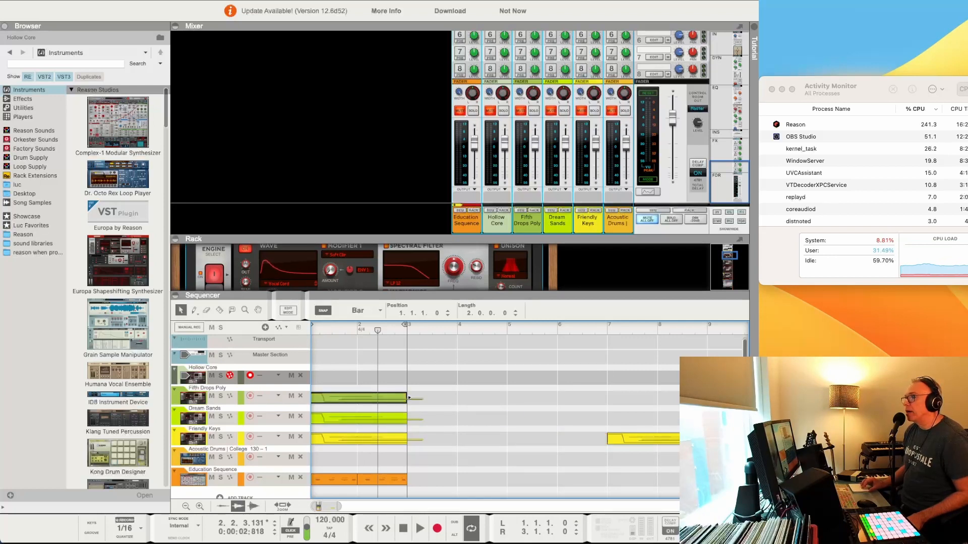
pyautogui.moveTo(635, 439); pyautogui.dragTo(340, 374)
pyautogui.click(339, 374)
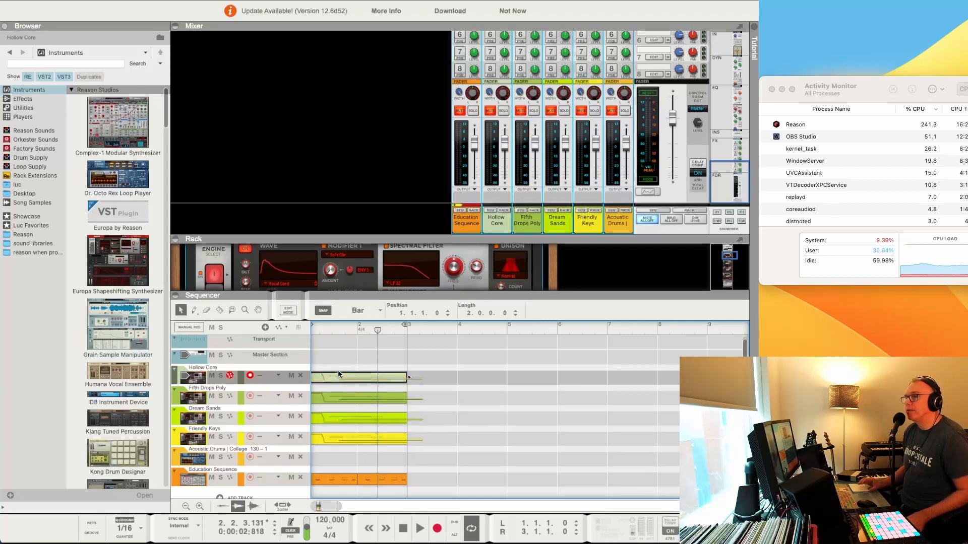
# Test loop playback with all channels muted, and again with them unmuted and the master fader temporarily lowered
pyautogui.press('space')
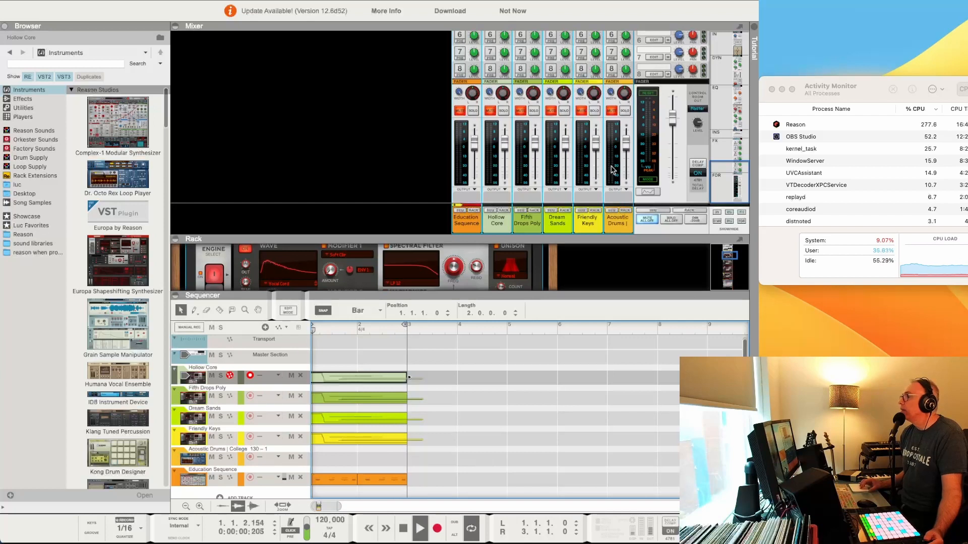
pyautogui.press('space')
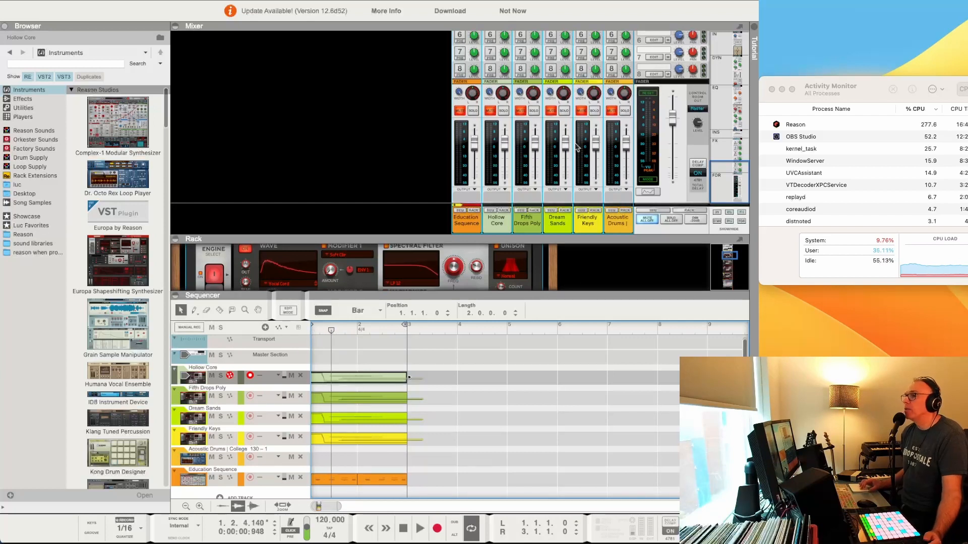
pyautogui.click(461, 114)
pyautogui.moveTo(671, 121); pyautogui.dragTo(676, 206)
pyautogui.press('space')
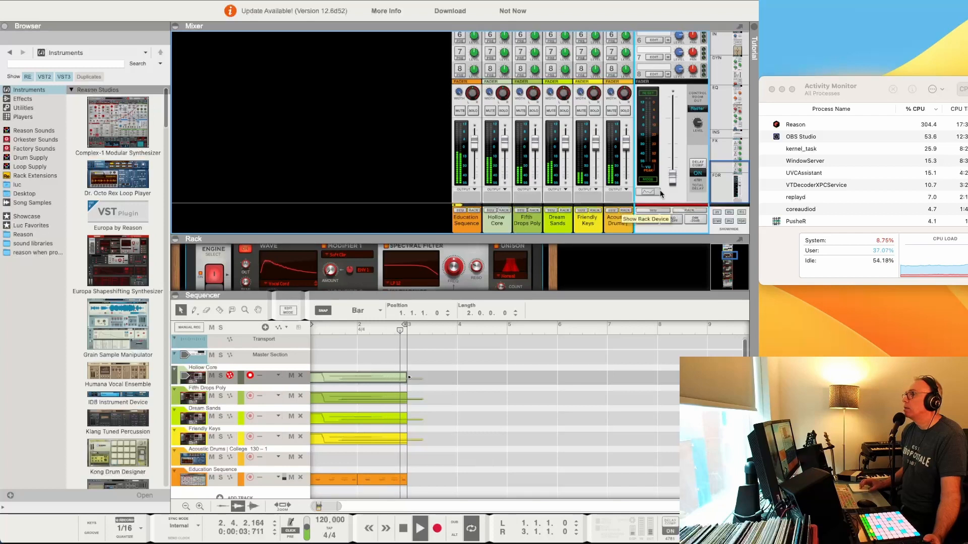
pyautogui.press('space')
pyautogui.moveTo(672, 180); pyautogui.dragTo(669, 116)
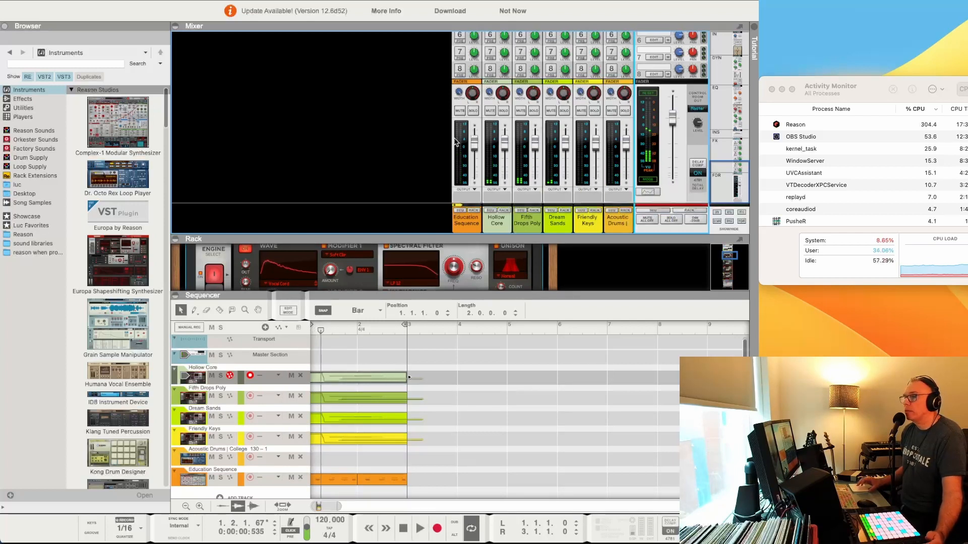
# Add a Grain track with the Vergon 6 patch and record a two-bar clip on it with its channel soloed
pyautogui.click(125, 337)
pyautogui.moveTo(124, 336); pyautogui.dragTo(229, 371)
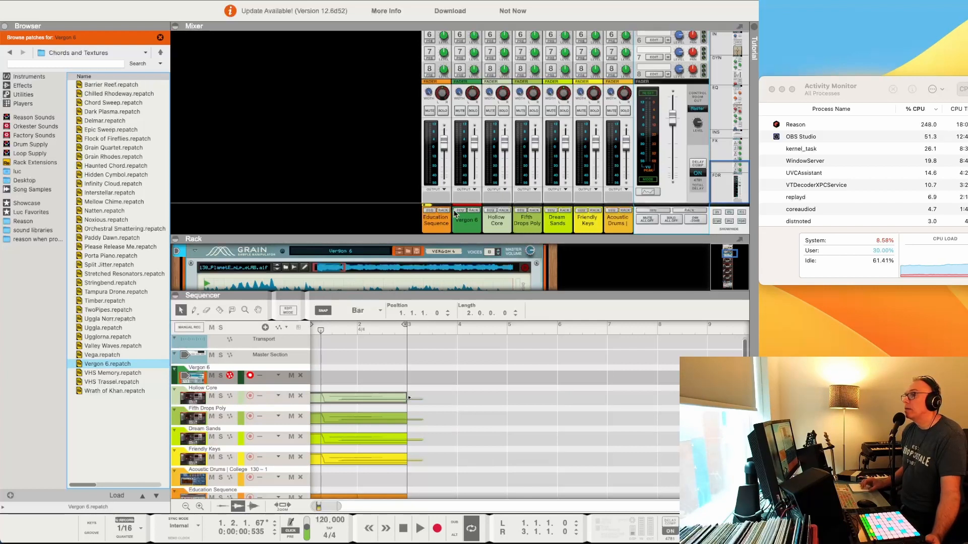
pyautogui.click(473, 111)
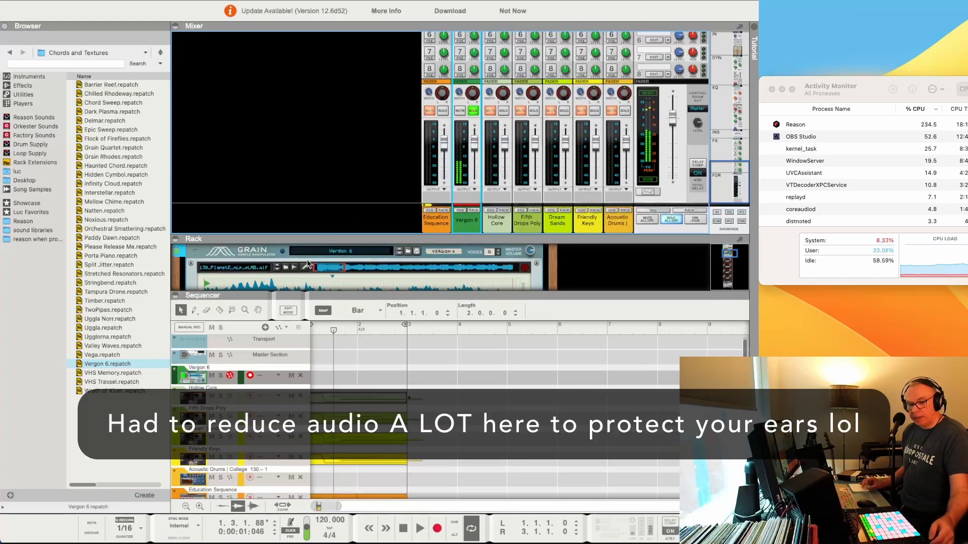
pyautogui.press('super+Return')
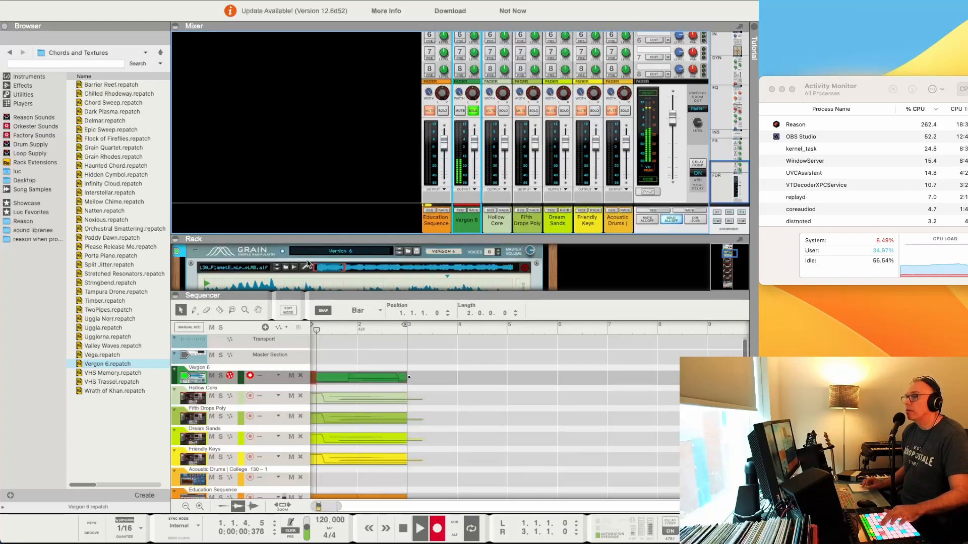
pyautogui.press('space')
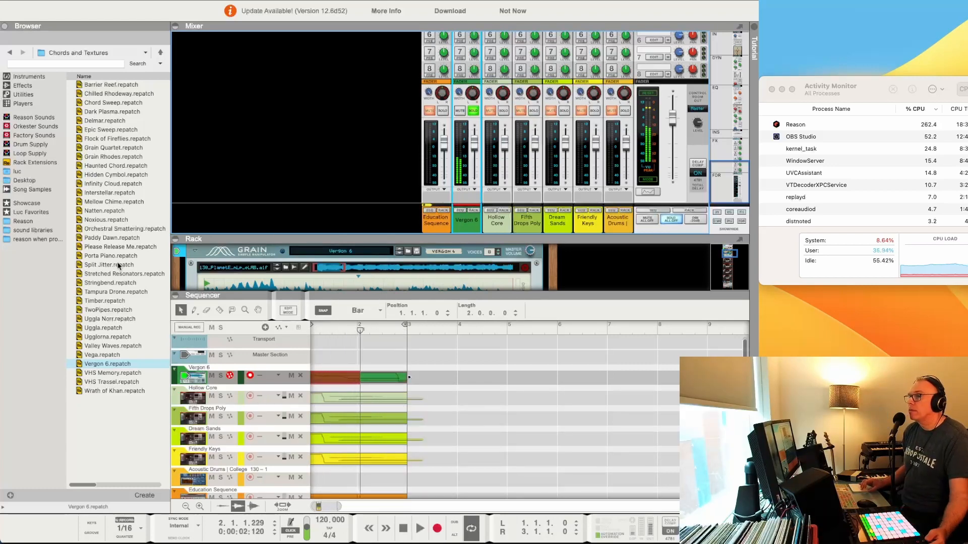
# Add a Grain track with the Split Jitter patch and place a duplicate of the Vergon 6 clip at bar 1 of it
pyautogui.moveTo(121, 265); pyautogui.dragTo(247, 373)
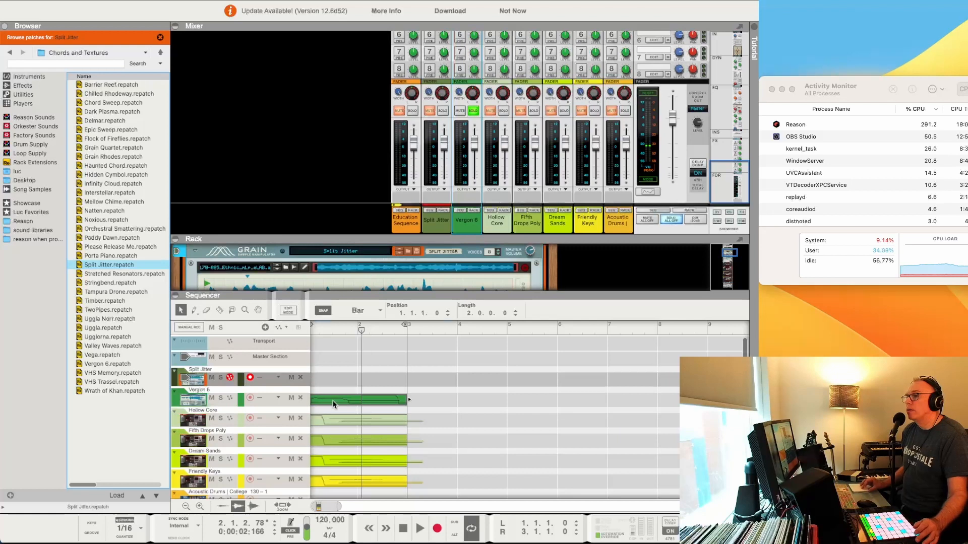
pyautogui.click(332, 403)
pyautogui.press('super+d')
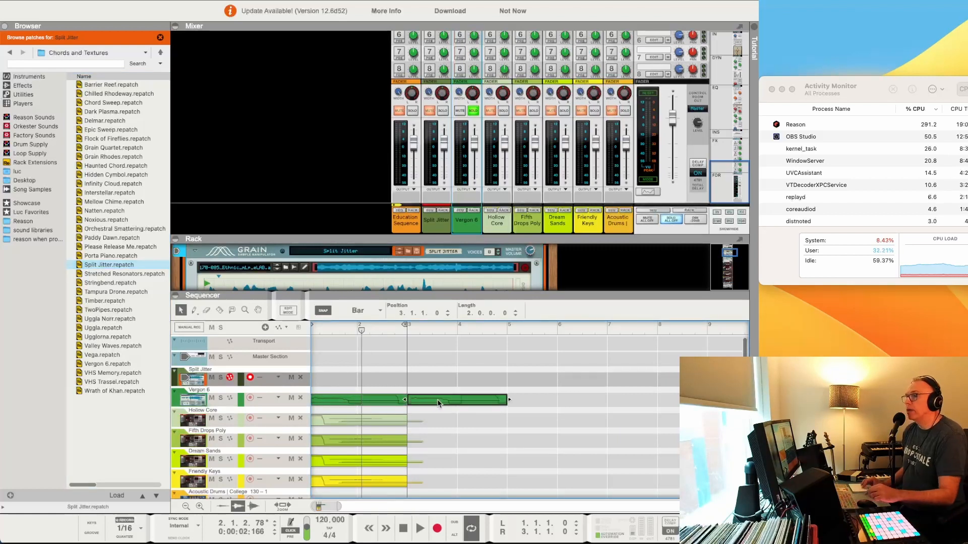
pyautogui.moveTo(437, 399); pyautogui.dragTo(336, 384)
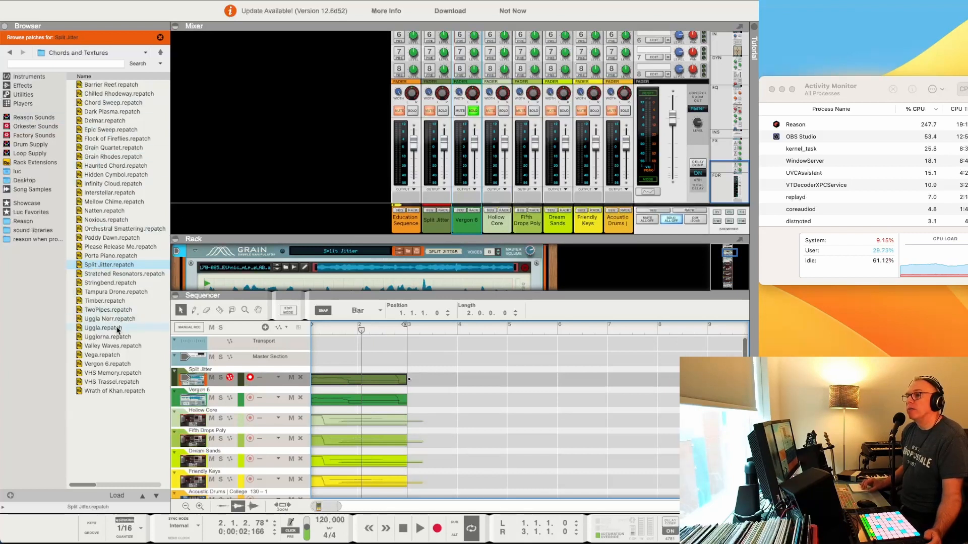
# Add a Grain track with the Uggla patch and place a duplicate of the Split Jitter clip at its bar 1
pyautogui.moveTo(118, 329); pyautogui.dragTo(239, 371)
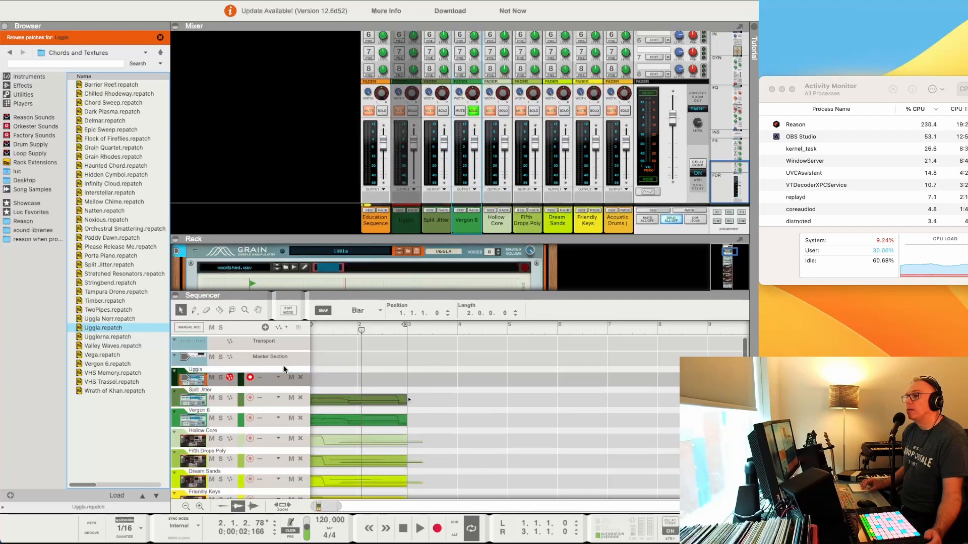
pyautogui.click(337, 397)
pyautogui.press('super+d')
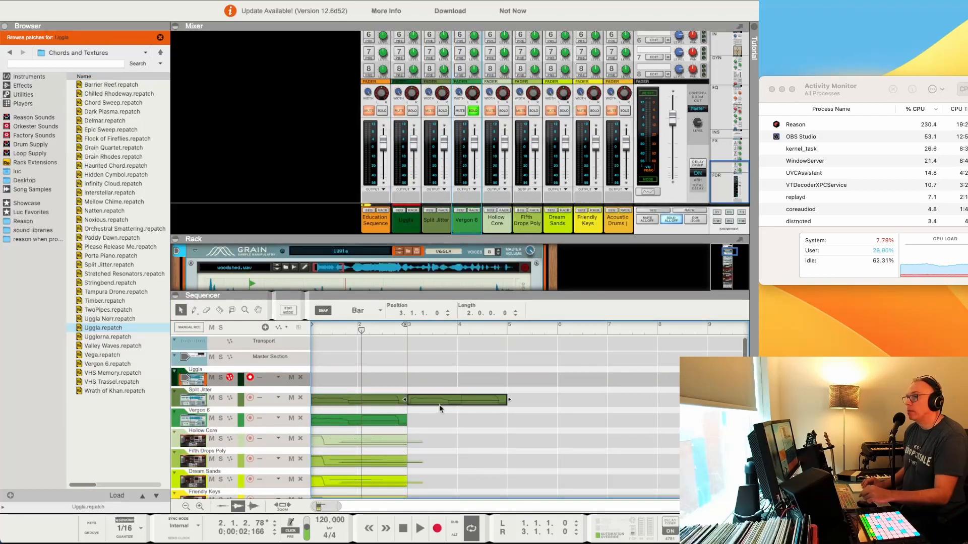
pyautogui.moveTo(429, 402); pyautogui.dragTo(344, 374)
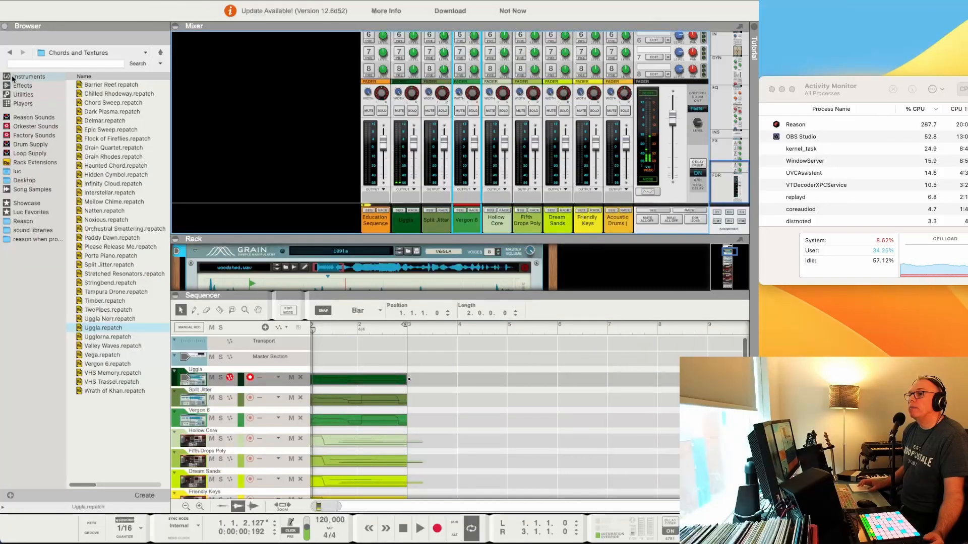
# Add a track with the Malström Graintable Synthesizer and its Vesper patch above the Uggla track
pyautogui.click(12, 76)
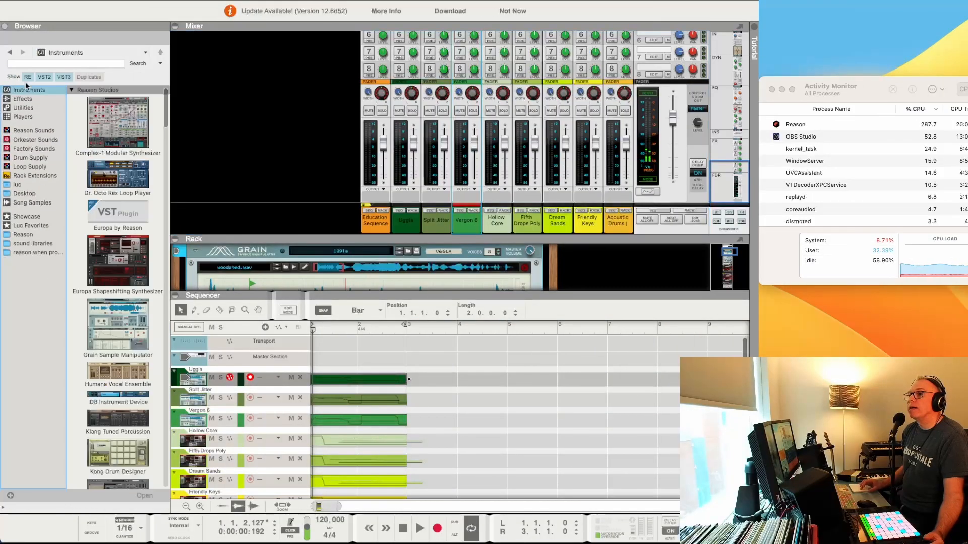
pyautogui.scroll(-5, 86, 231)
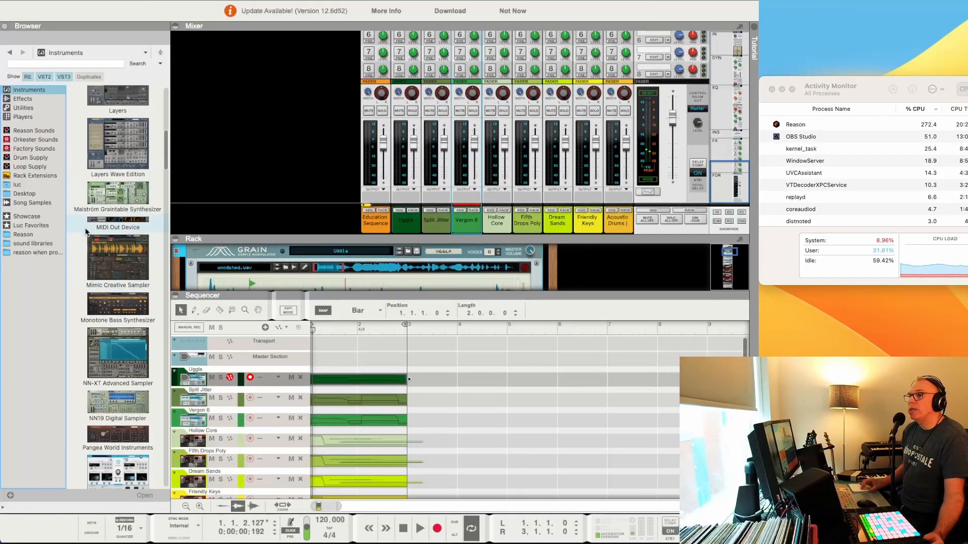
pyautogui.click(102, 206)
pyautogui.moveTo(103, 205); pyautogui.dragTo(207, 366)
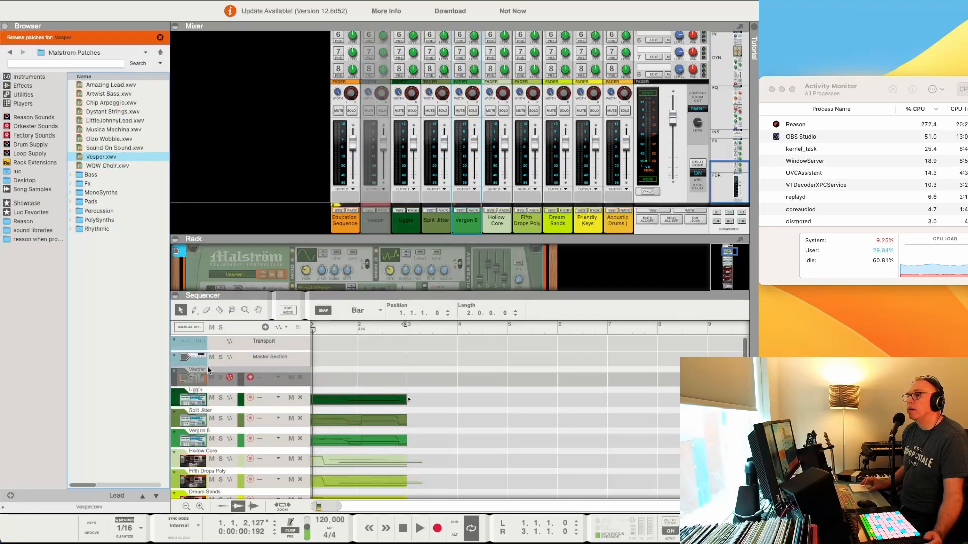
# Attach a Matrix Pattern Sequencer to the Vesper Malström, randomize its pattern, and briefly test playback of the loop
pyautogui.click(20, 88)
pyautogui.click(23, 117)
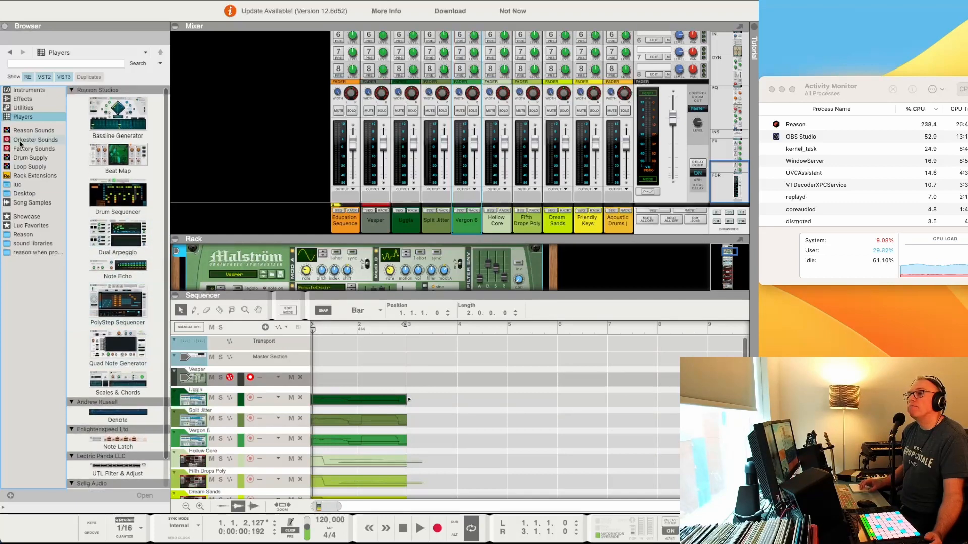
pyautogui.click(23, 108)
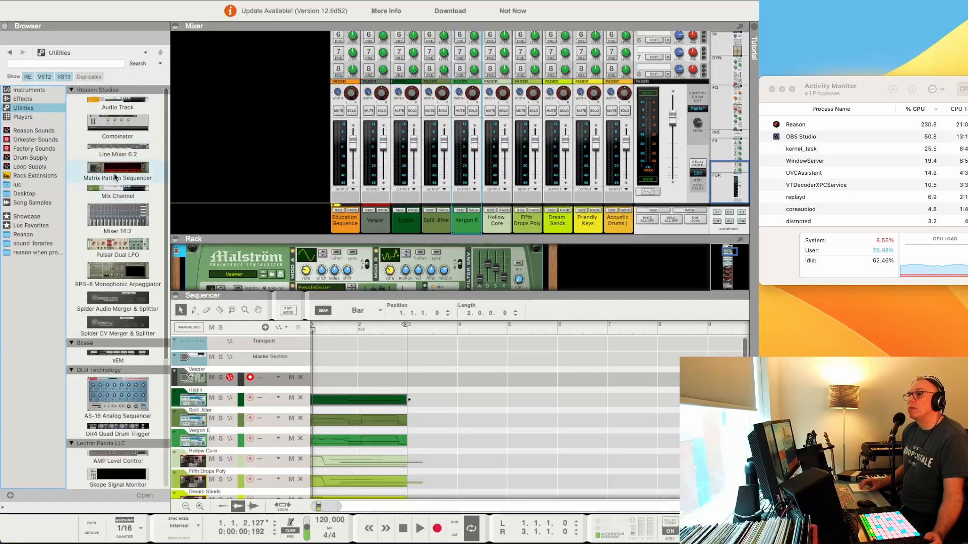
pyautogui.moveTo(115, 178); pyautogui.dragTo(317, 268)
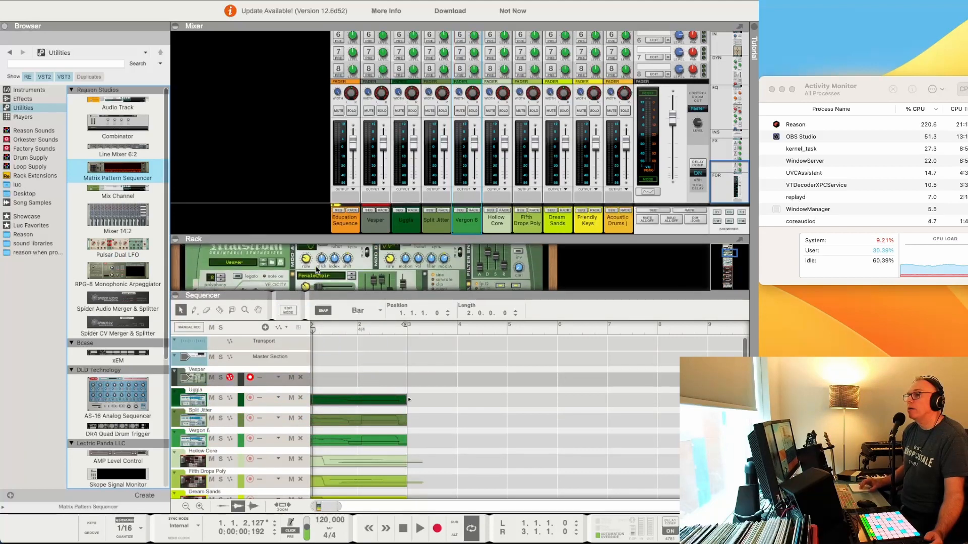
pyautogui.rightClick(317, 269)
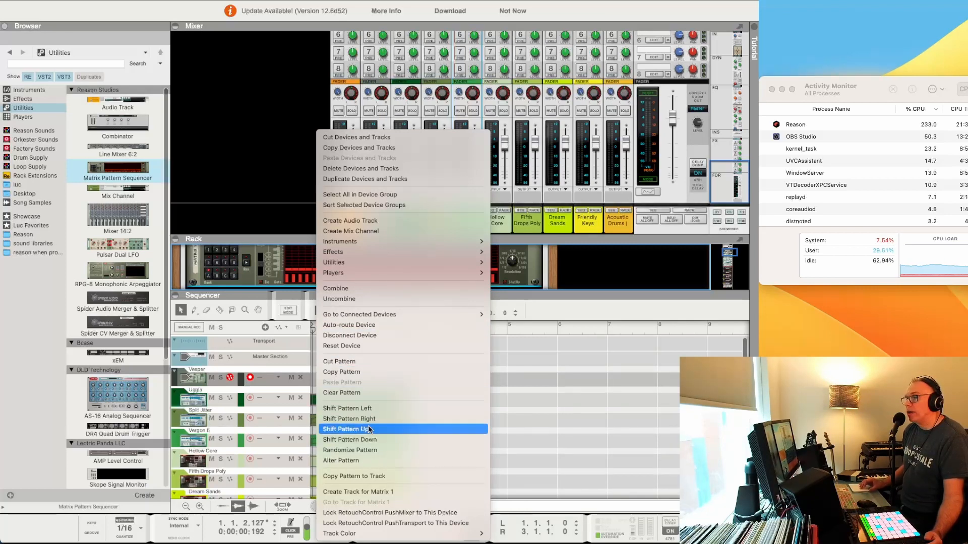
pyautogui.click(369, 450)
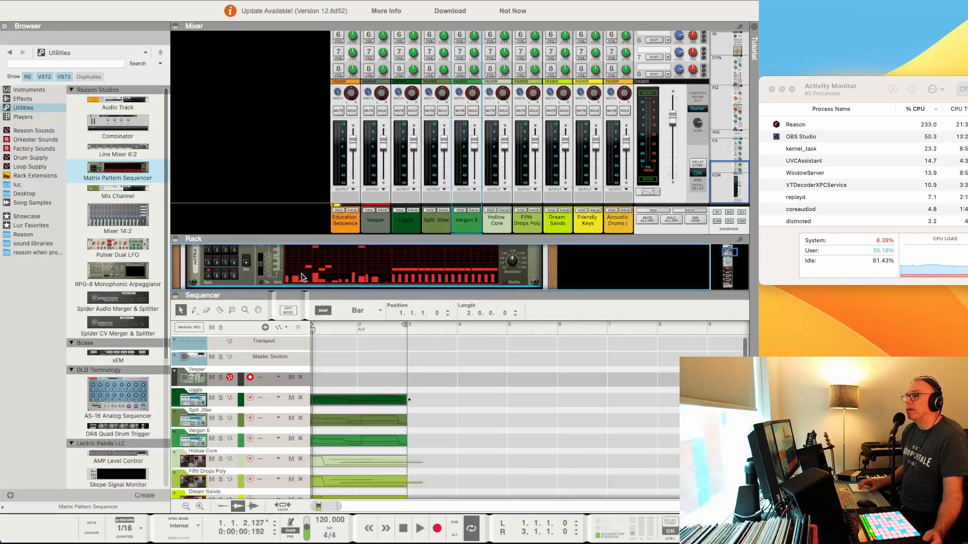
pyautogui.press('space')
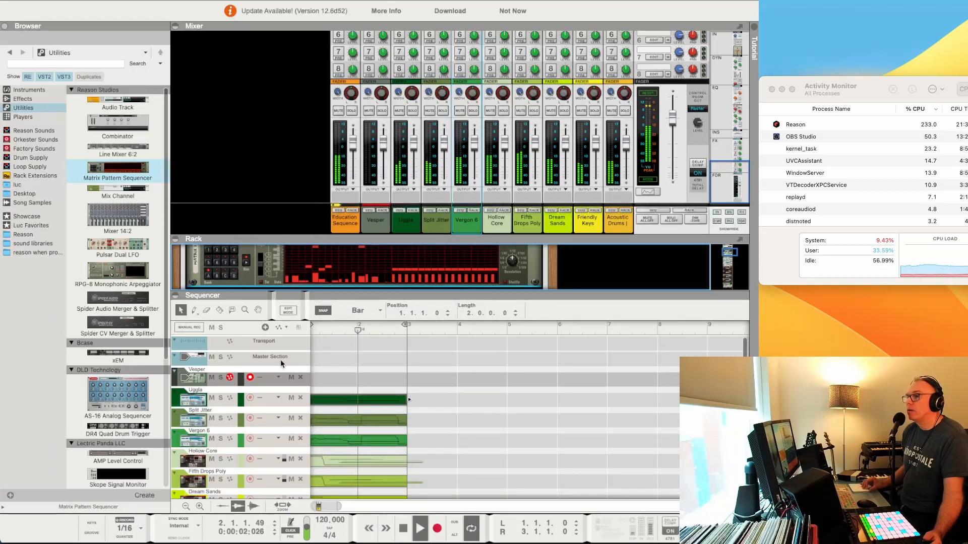
pyautogui.press('space')
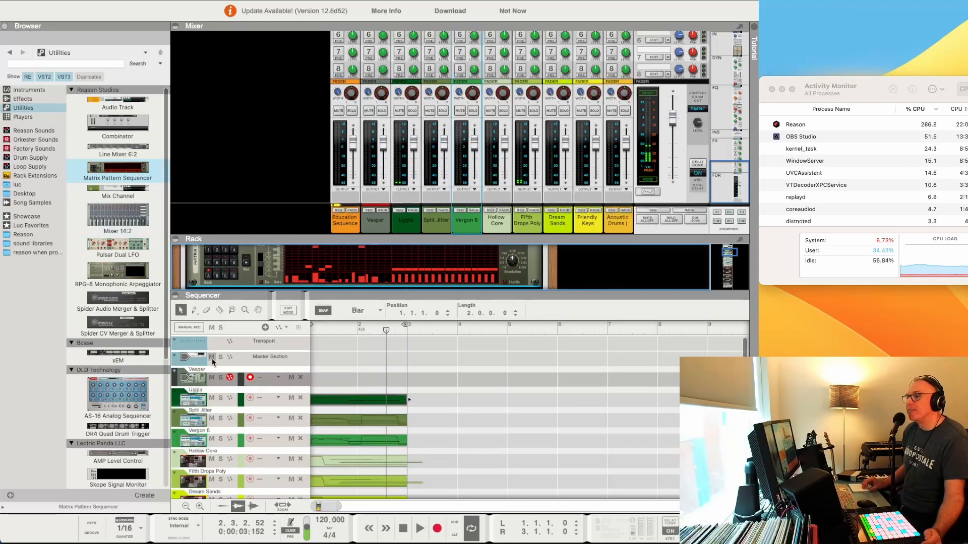
# Duplicate the Vesper track together with its devices three times
pyautogui.rightClick(177, 378)
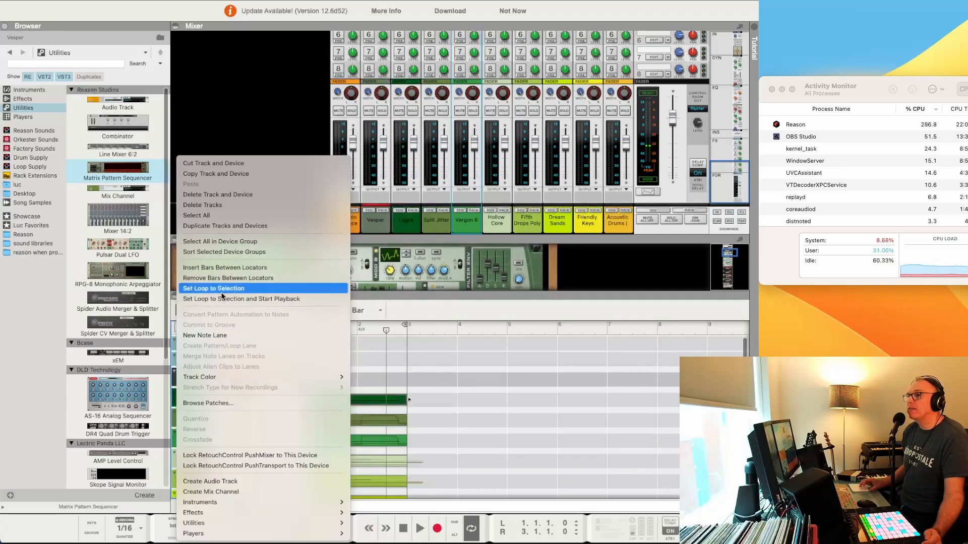
pyautogui.click(242, 226)
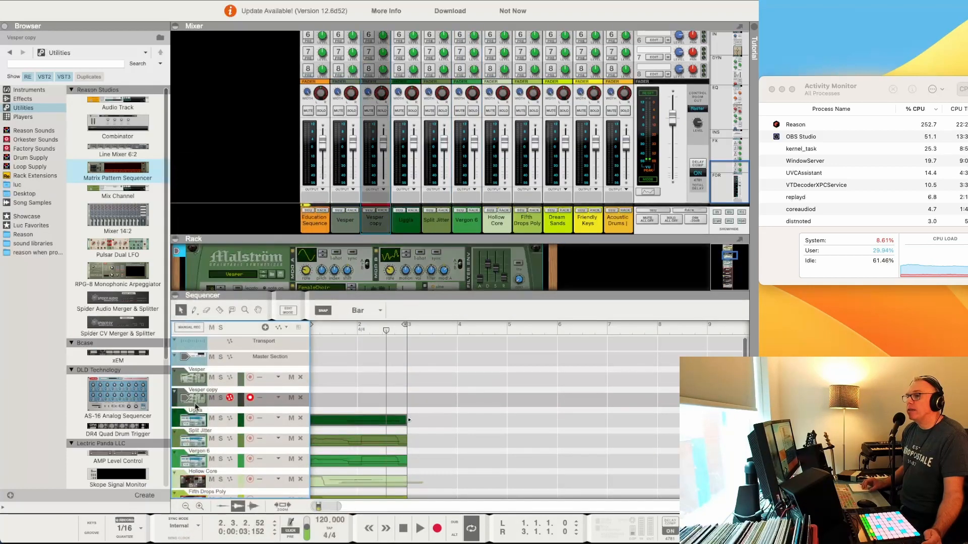
pyautogui.rightClick(177, 379)
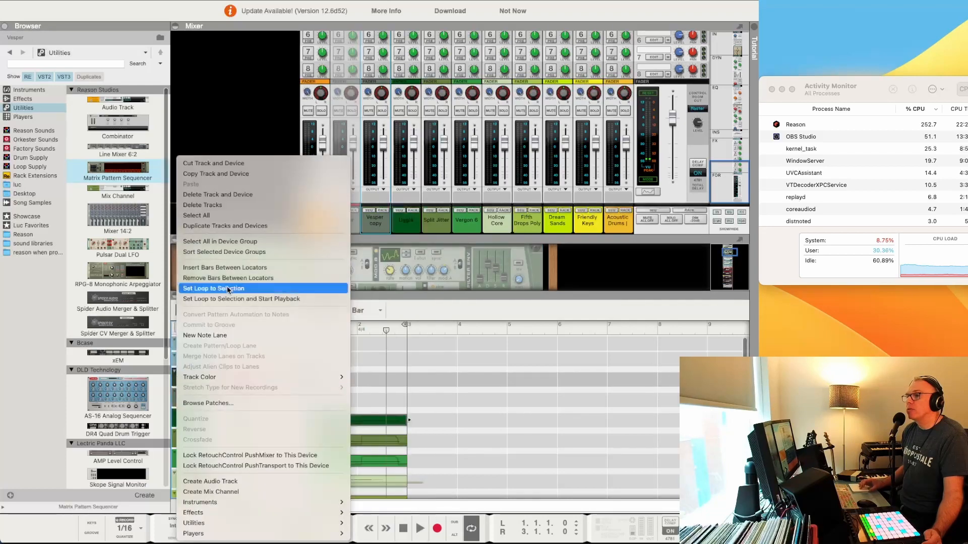
pyautogui.click(247, 227)
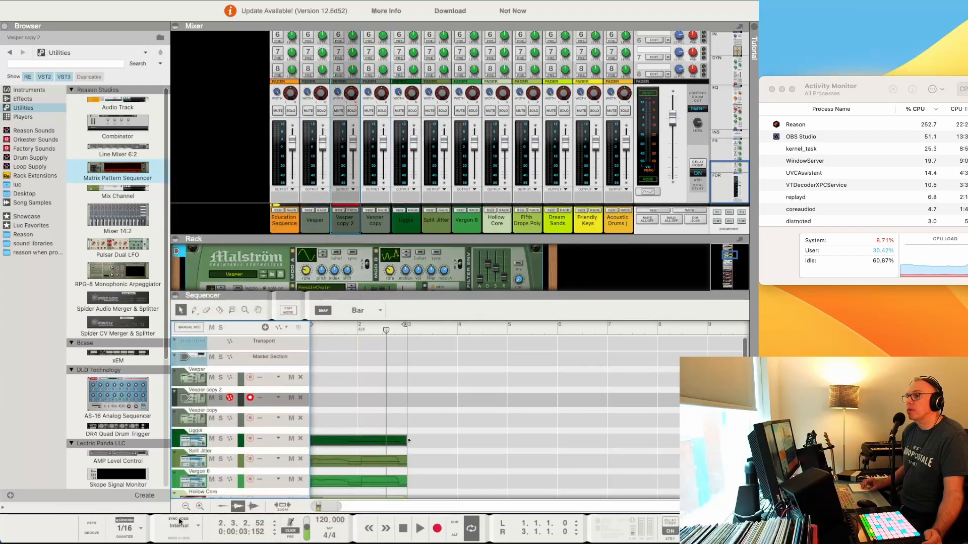
pyautogui.rightClick(176, 382)
pyautogui.click(263, 227)
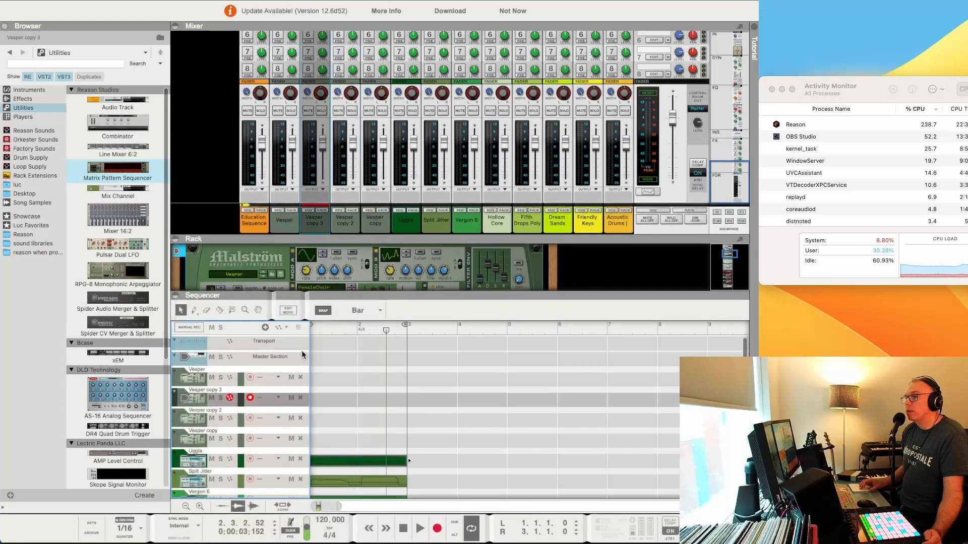
# Randomize the Matrix pattern of the Vesper copy 2 track in the enlarged rack and load the Amazing Lead patch into its Malström
pyautogui.click(183, 425)
pyautogui.click(249, 283)
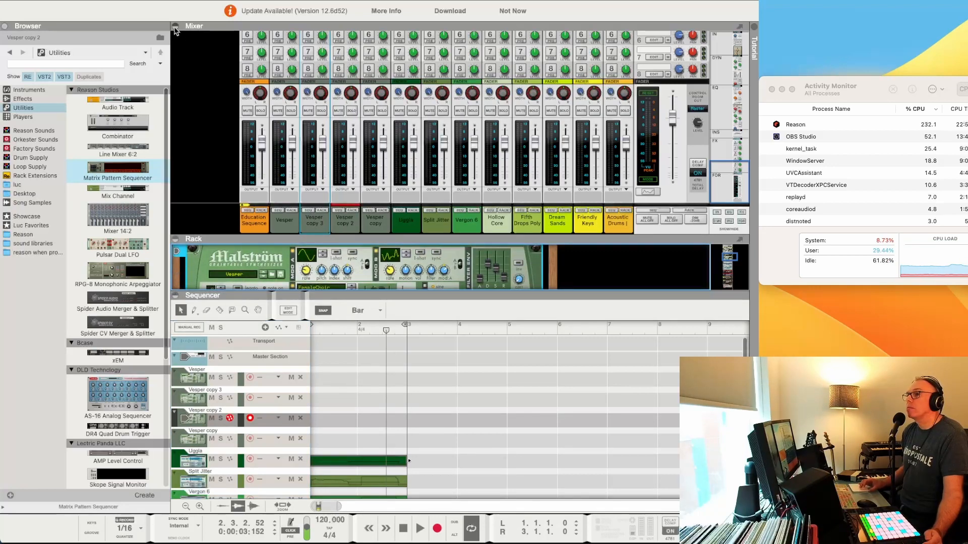
pyautogui.click(175, 27)
pyautogui.scroll(5, 228, 135)
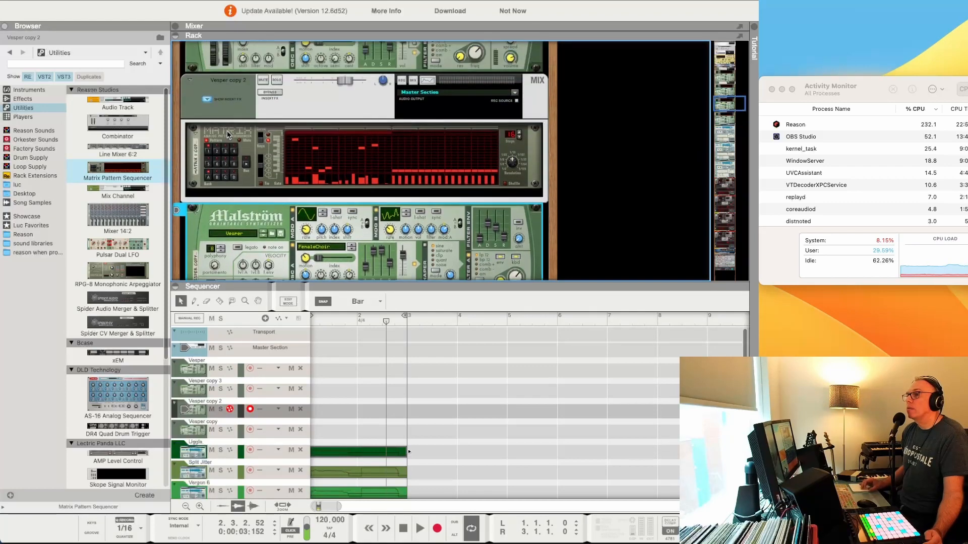
pyautogui.rightClick(368, 171)
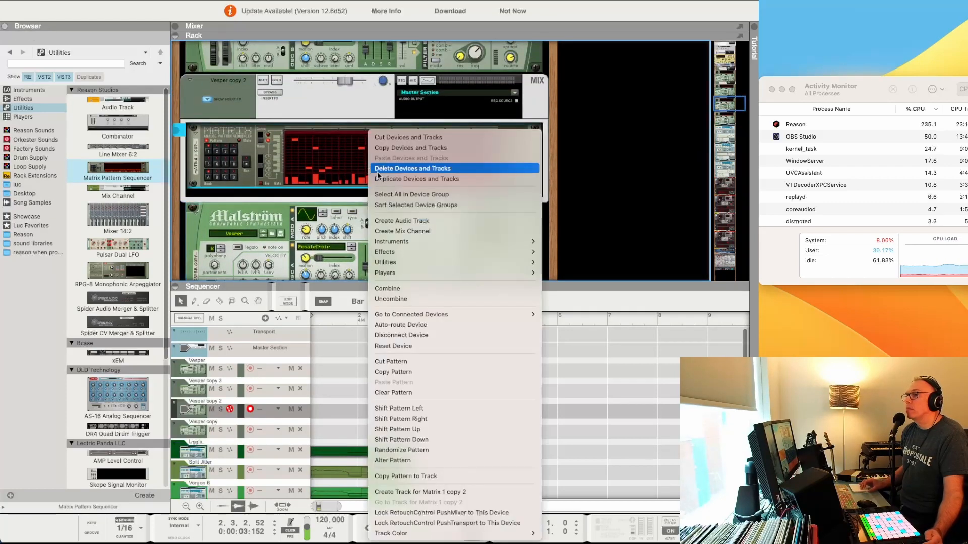
pyautogui.click(425, 446)
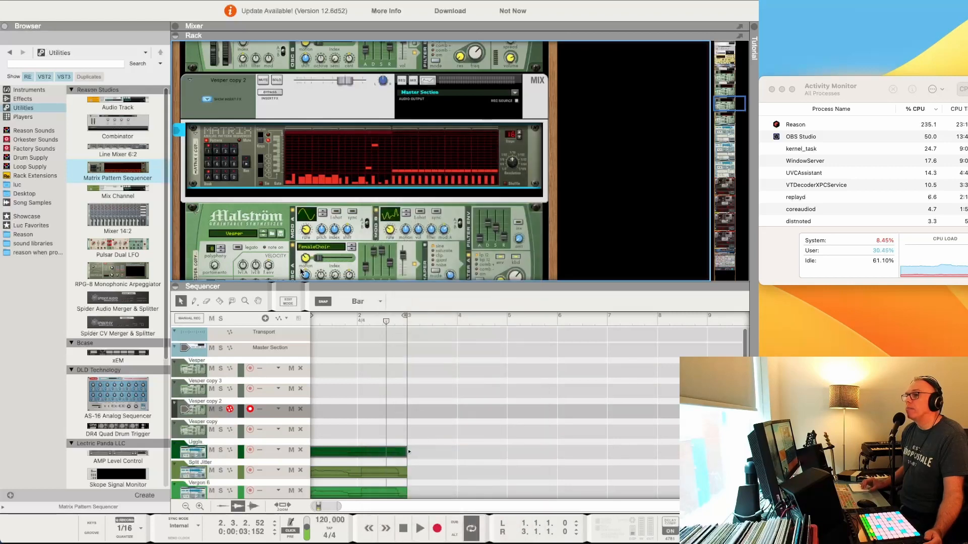
pyautogui.click(264, 235)
# Load the WOW Choir patch into the Malström of Vesper copy 3 and show the mixer again
pyautogui.scroll(5, 225, 69)
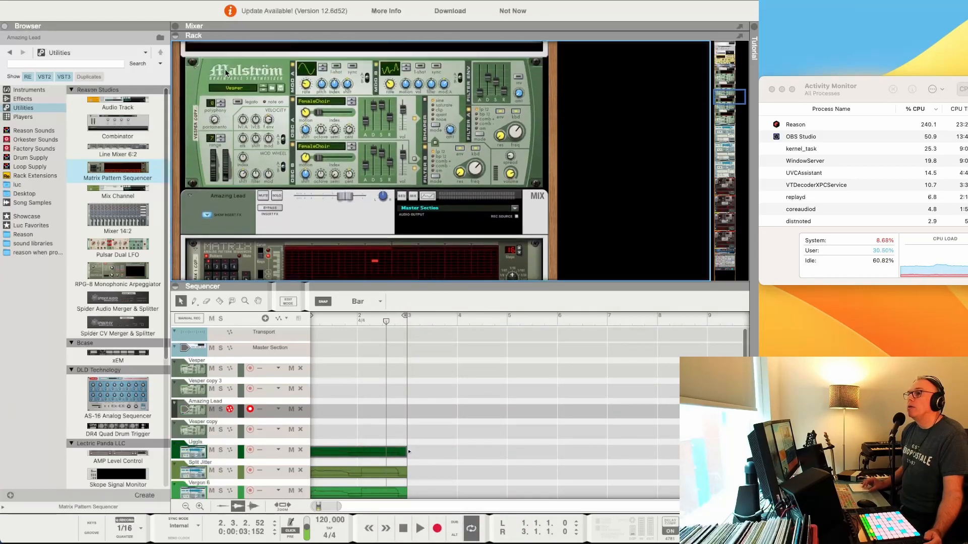
pyautogui.scroll(2, 225, 69)
pyautogui.click(262, 127)
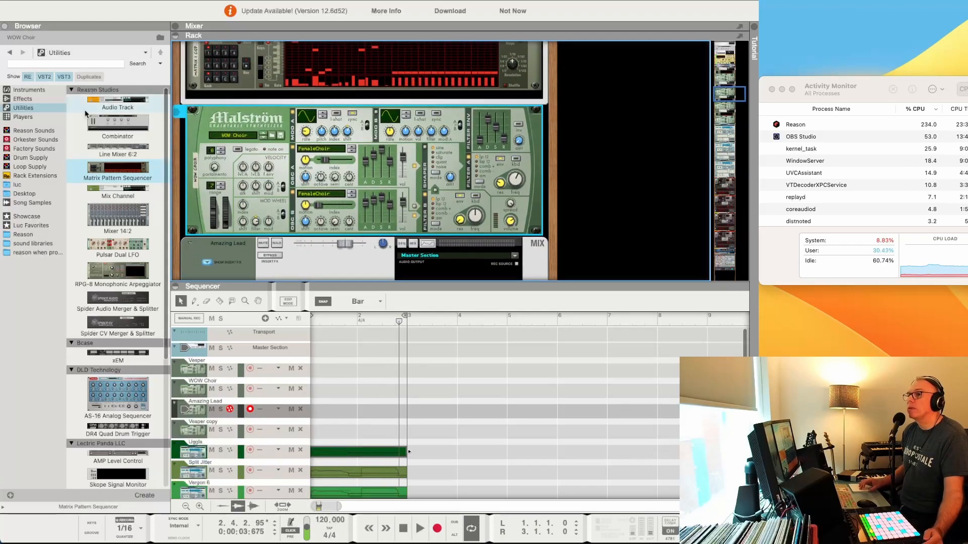
pyautogui.click(175, 26)
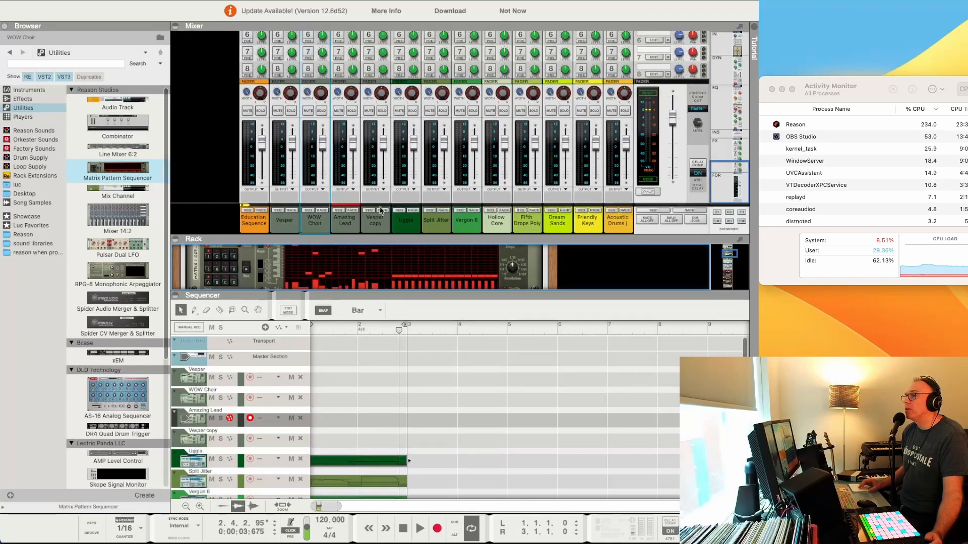
pyautogui.scroll(3, 381, 211)
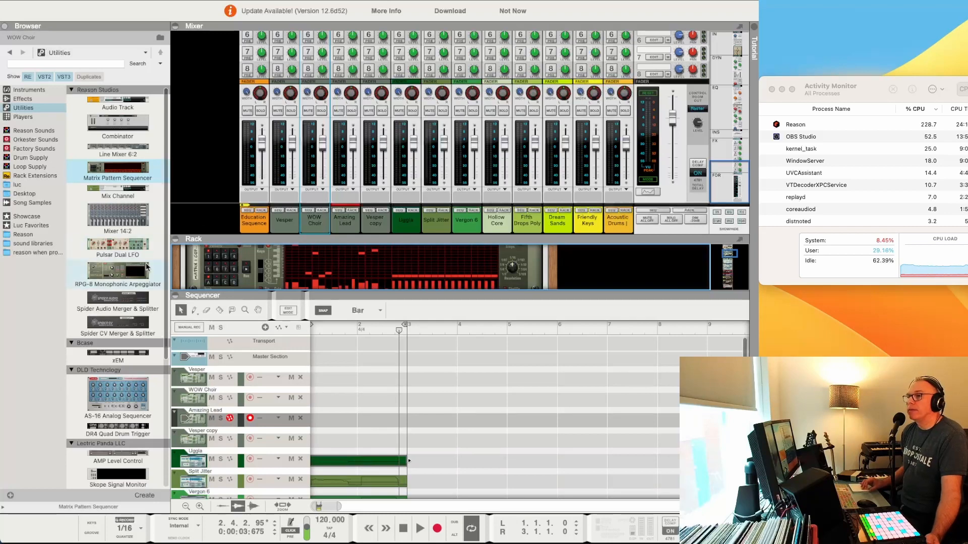
# Add a Radical Keys track with the Default Keys patch and record a two-bar clip on it with its channel soloed
pyautogui.click(30, 90)
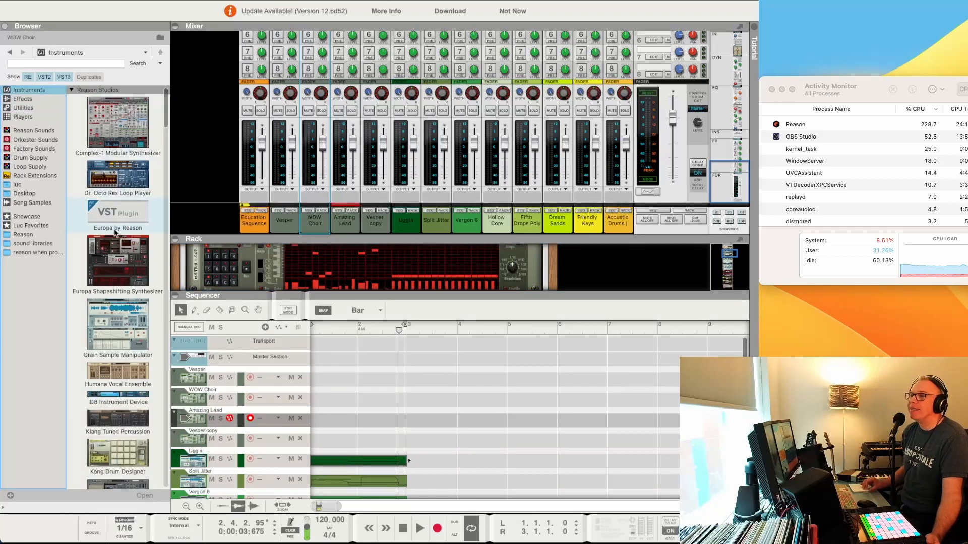
pyautogui.scroll(-10, 114, 232)
pyautogui.moveTo(113, 180); pyautogui.dragTo(223, 365)
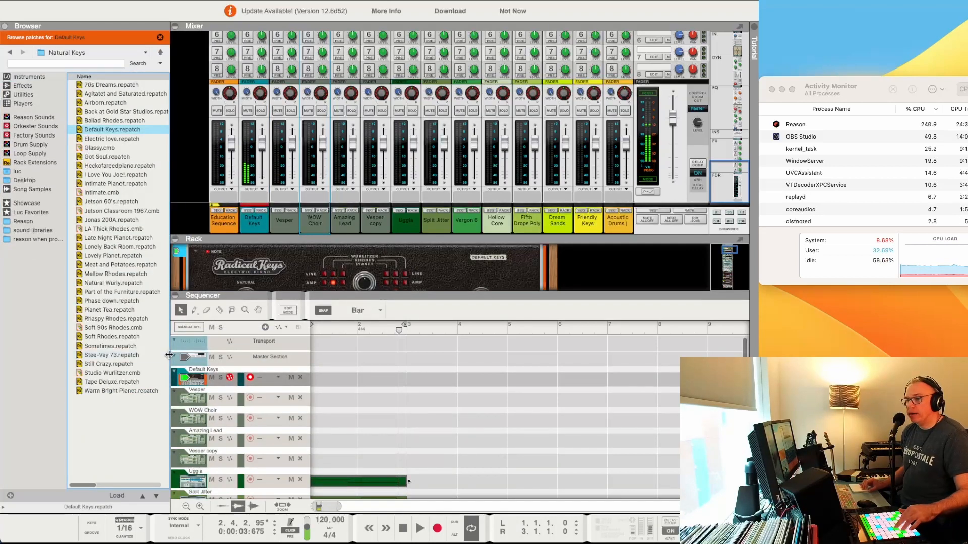
pyautogui.click(260, 115)
pyautogui.press('super+Return')
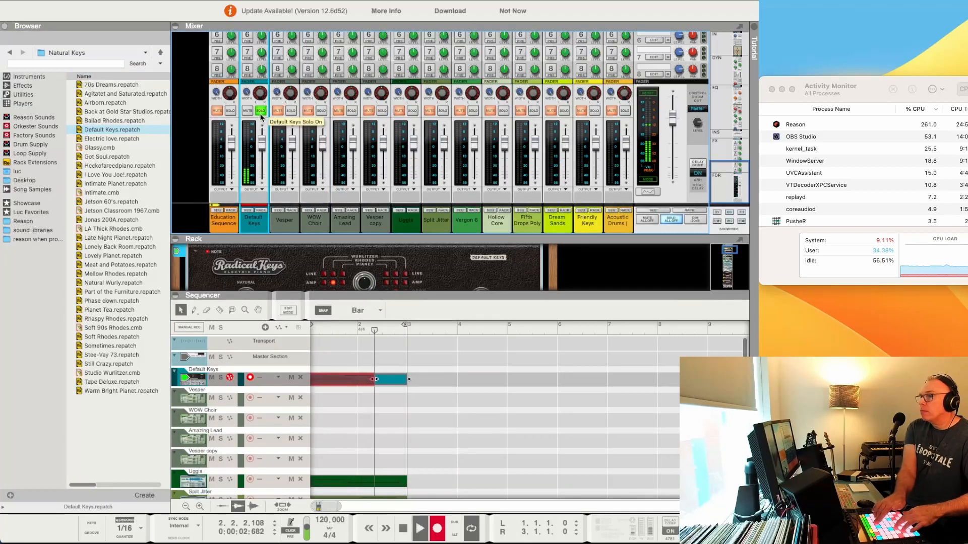
pyautogui.press('space')
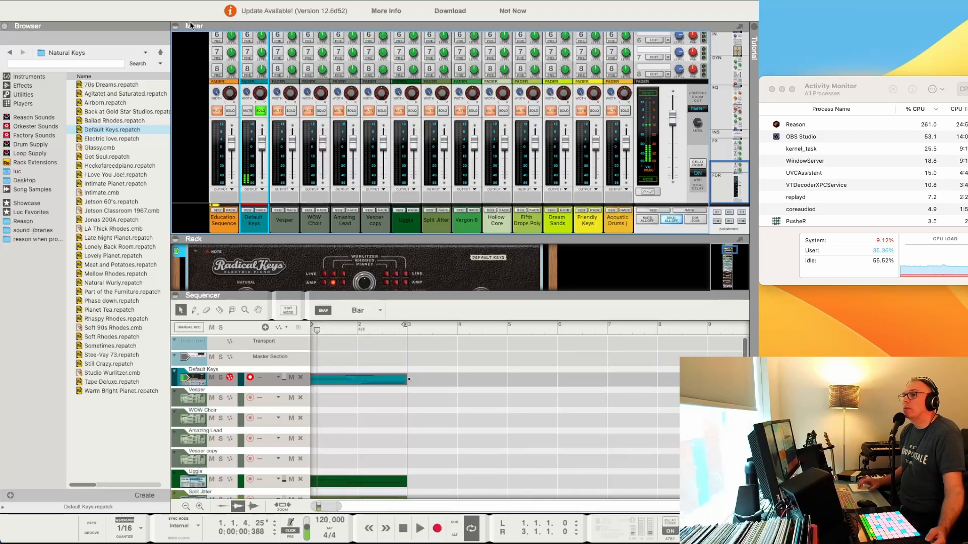
# Add two more Radical Keys tracks with the I Love You Joe! and Lovely Planet patches, leaving the I Love You Joe! track selected
pyautogui.moveTo(99, 177); pyautogui.dragTo(222, 362)
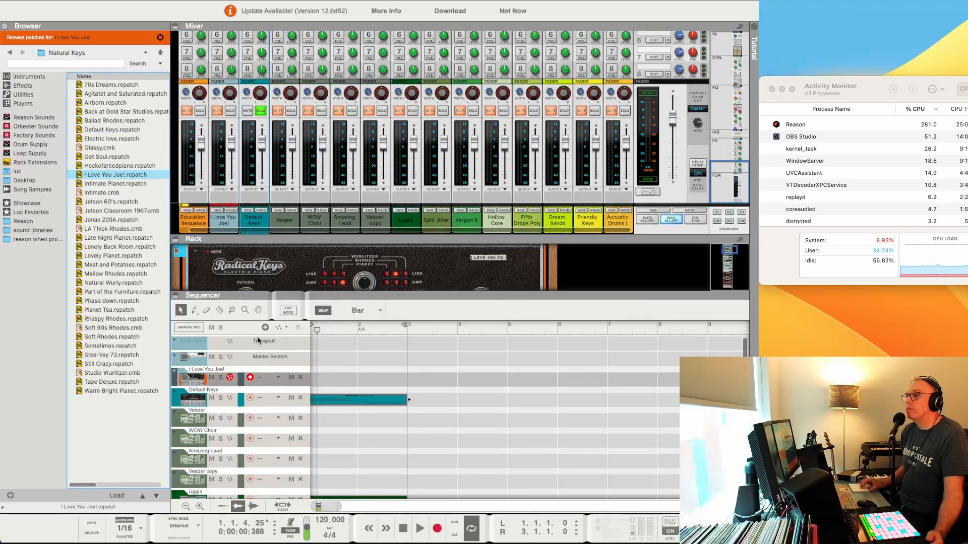
pyautogui.moveTo(99, 257); pyautogui.dragTo(212, 373)
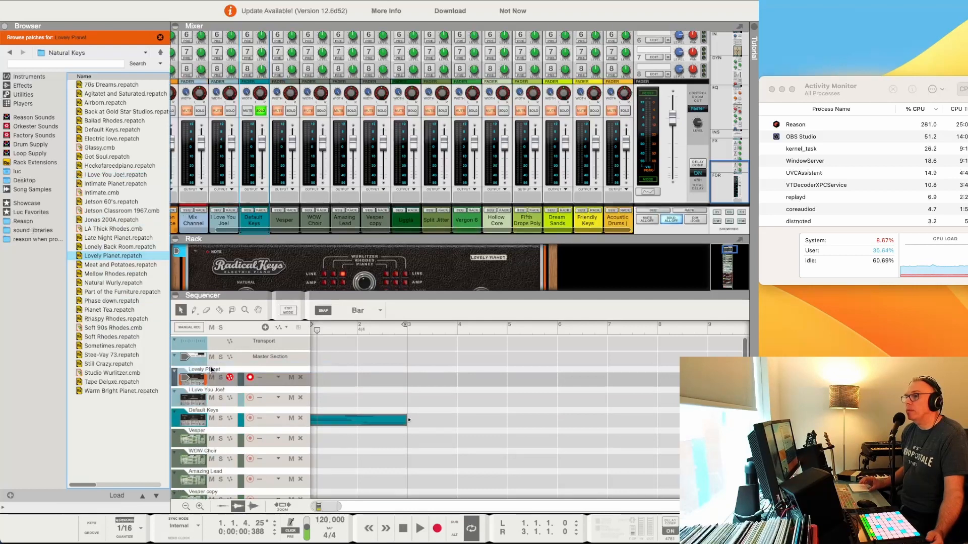
pyautogui.click(230, 403)
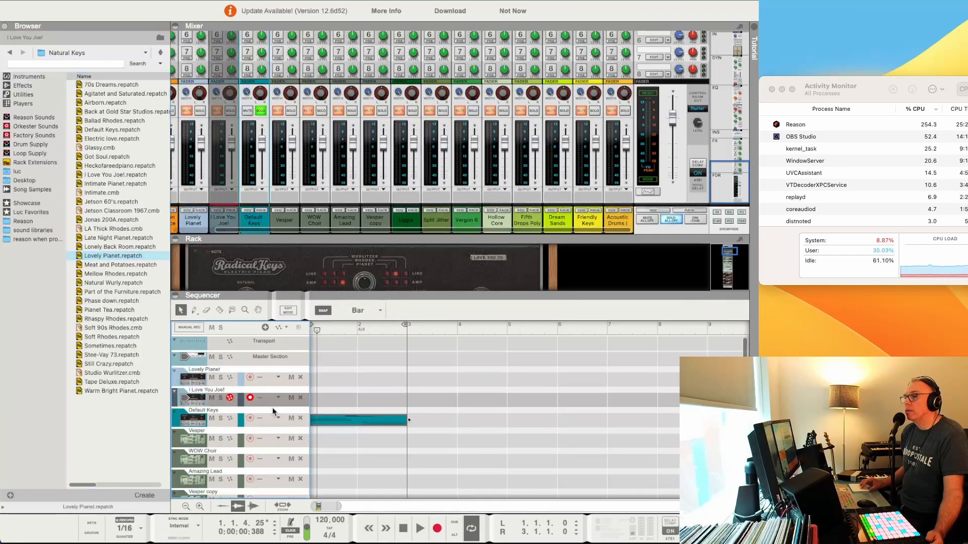
# Place copies of the Default Keys clip at bar 1 of the I Love You Joe! and Lovely Planet tracks and briefly test playback
pyautogui.click(328, 418)
pyautogui.moveTo(328, 416); pyautogui.dragTo(359, 398)
pyautogui.press('super+d')
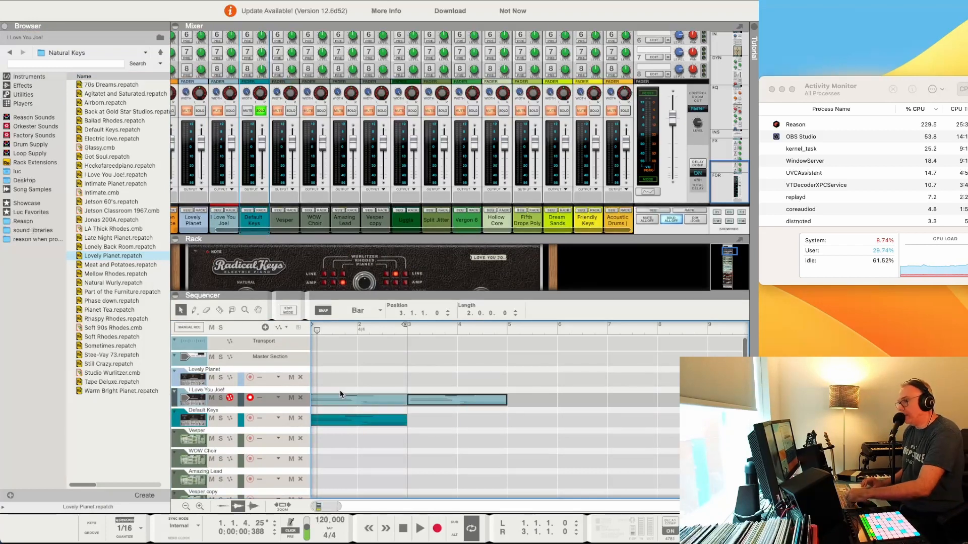
pyautogui.moveTo(430, 398); pyautogui.dragTo(349, 371)
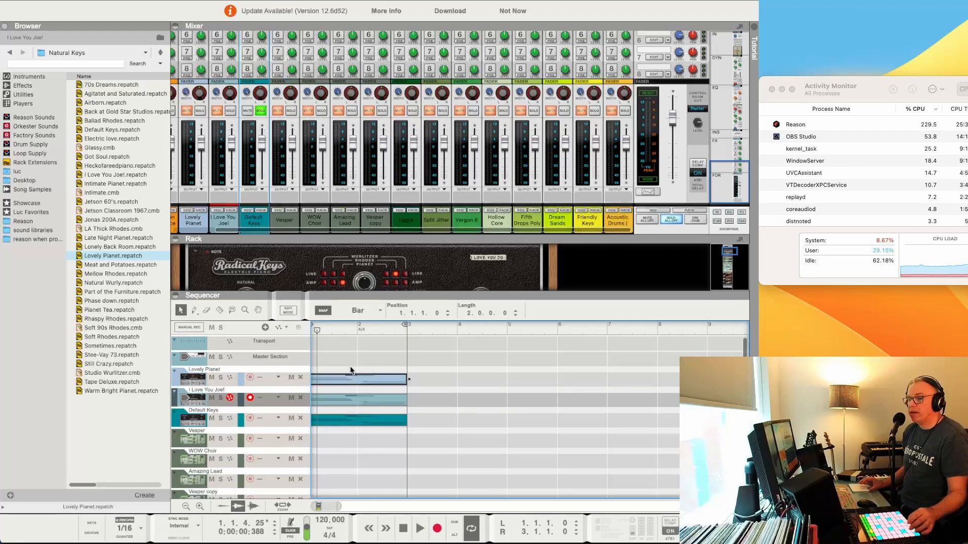
pyautogui.press('space')
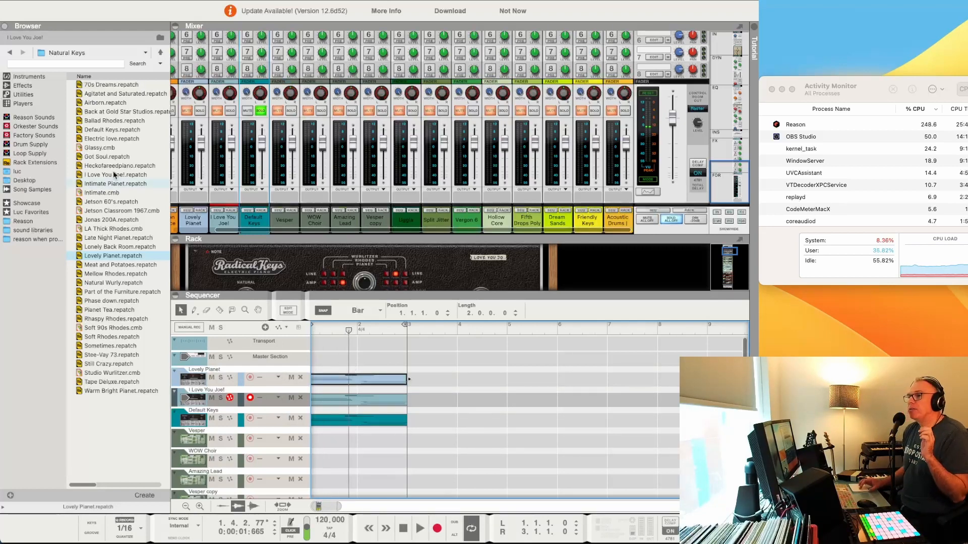
pyautogui.click(47, 54)
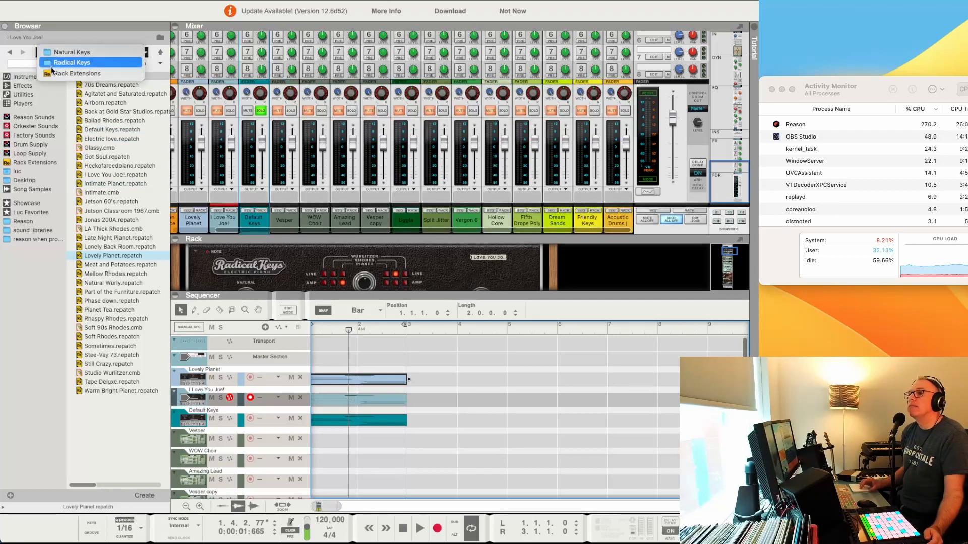
pyautogui.click(31, 60)
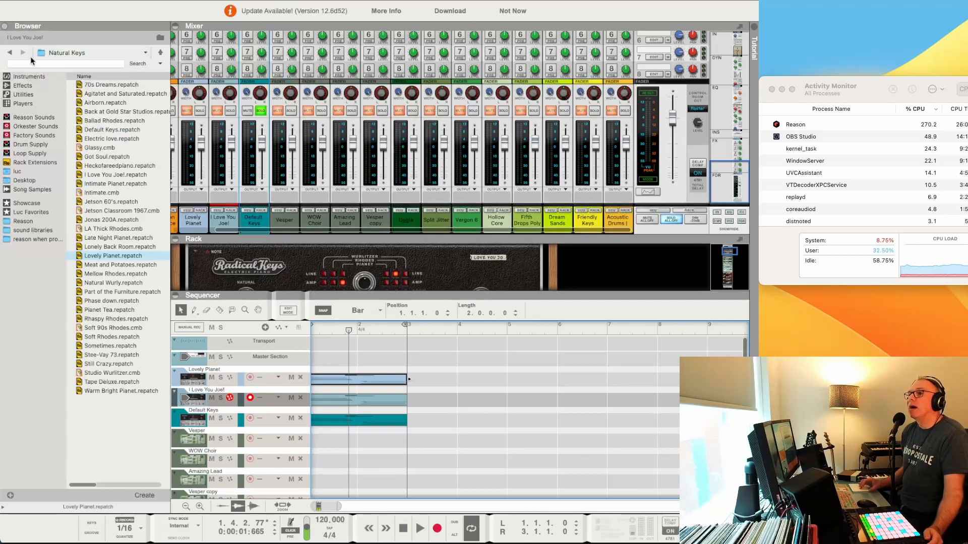
# Search the browser for "c3p" and create a new instrument track from the first C3PO Keys patch found
pyautogui.click(146, 52)
pyautogui.click(147, 53)
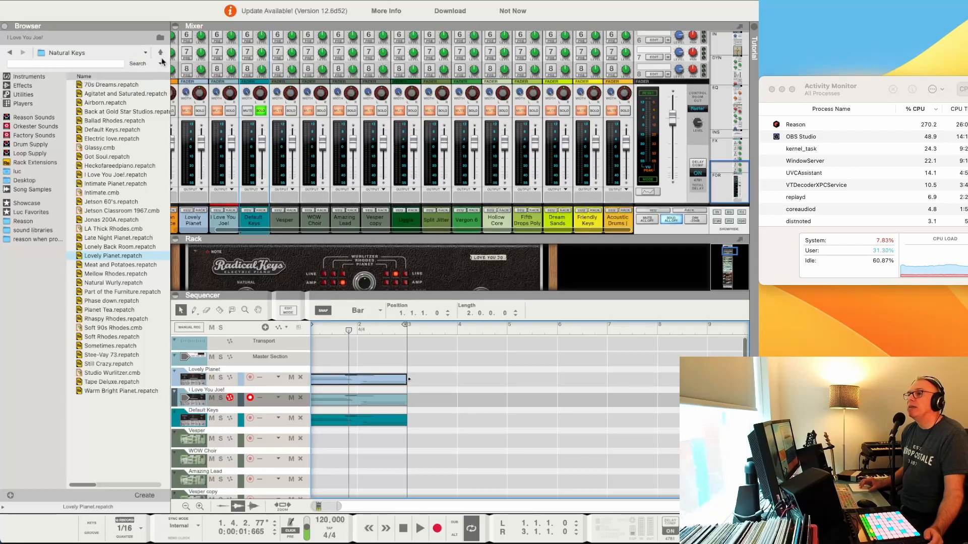
pyautogui.click(160, 63)
pyautogui.click(158, 74)
pyautogui.click(95, 59)
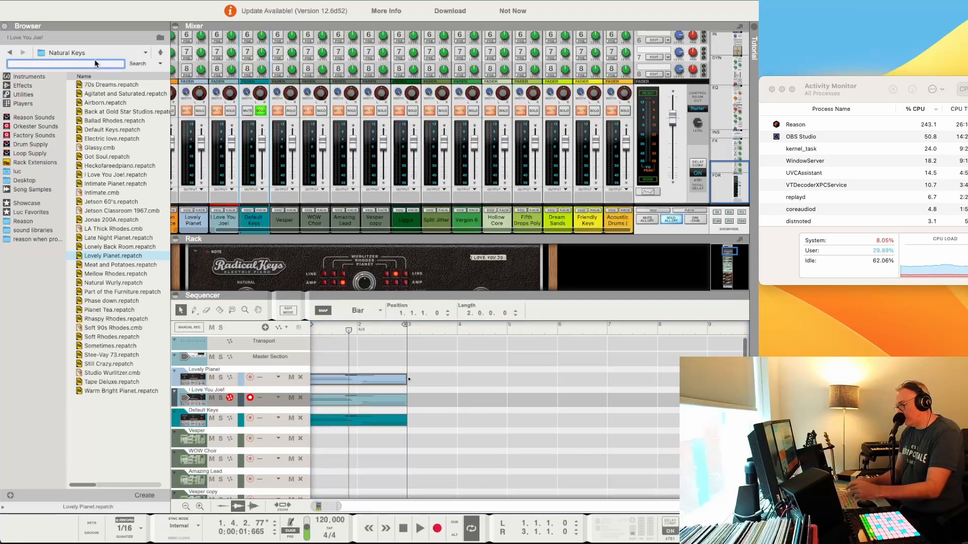
pyautogui.write('c3')
pyautogui.press('Return')
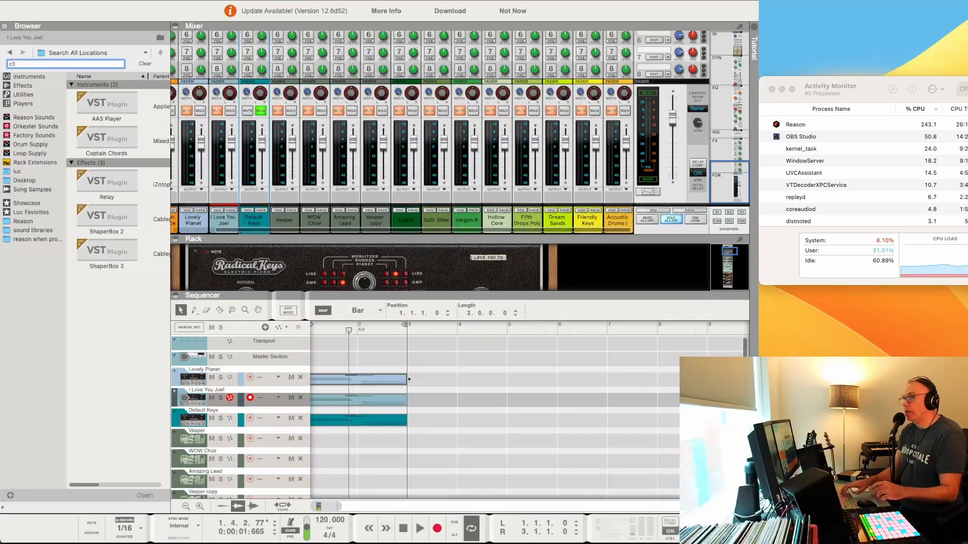
pyautogui.write('p')
pyautogui.press('Return')
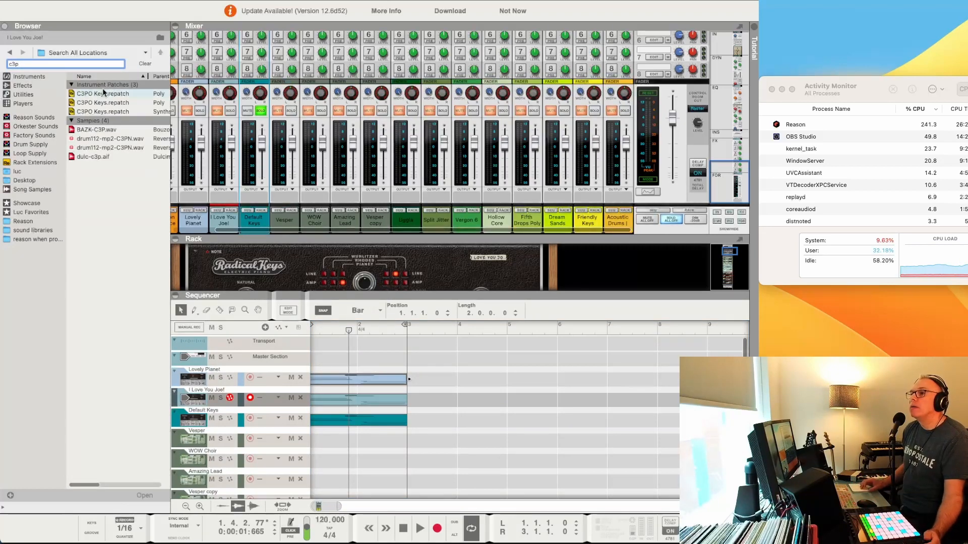
pyautogui.click(93, 98)
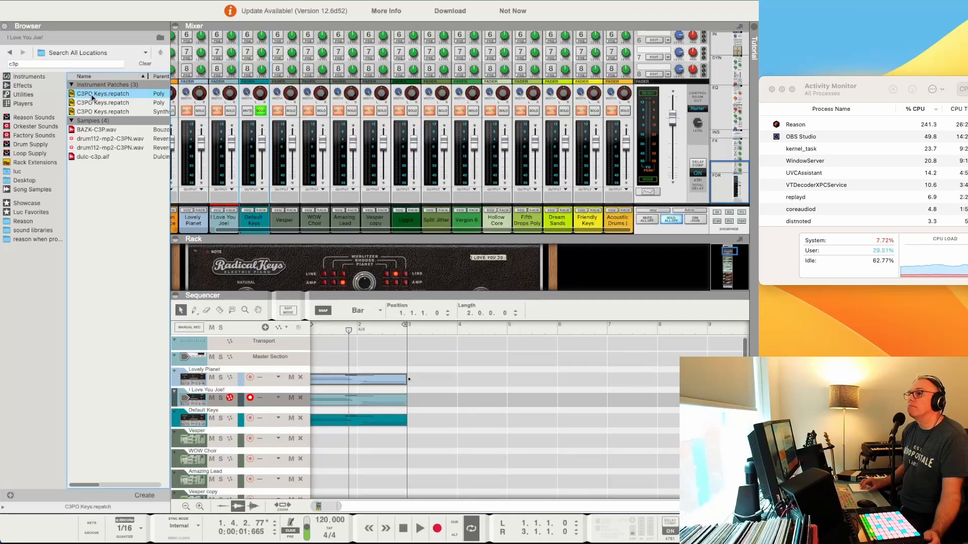
pyautogui.doubleClick(93, 97)
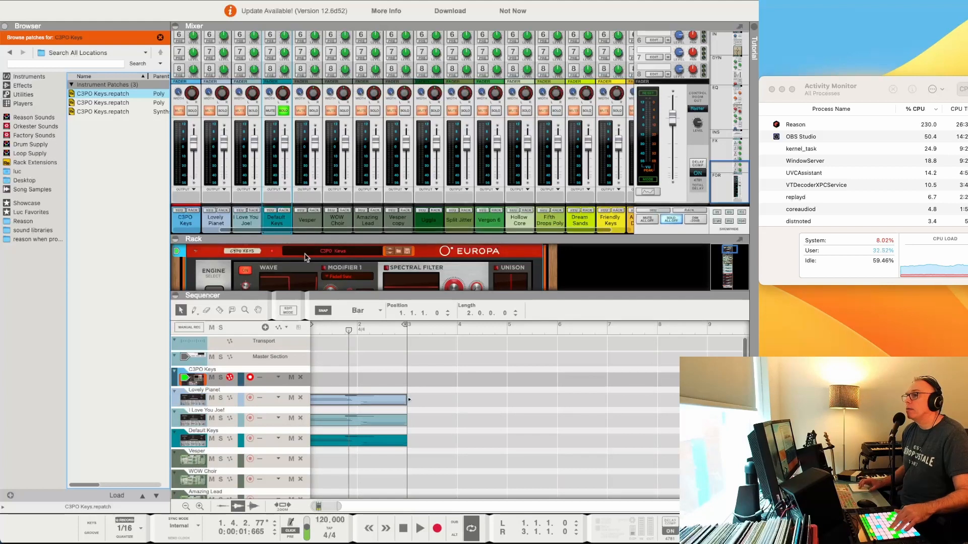
# Move the solo from the Default Keys channel to the C3PO Keys channel and record a two-bar clip on that track
pyautogui.scroll(-5, 301, 267)
pyautogui.scroll(1, 300, 267)
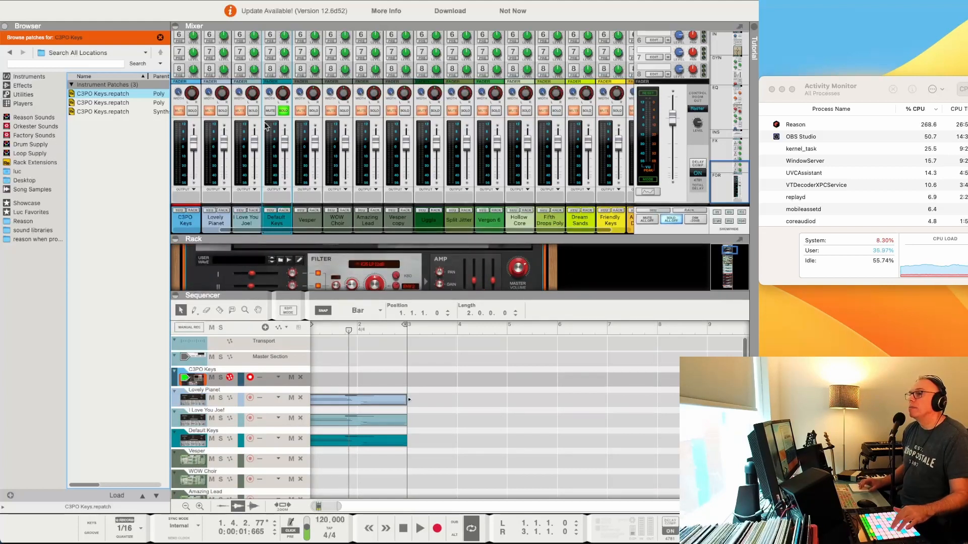
pyautogui.click(289, 112)
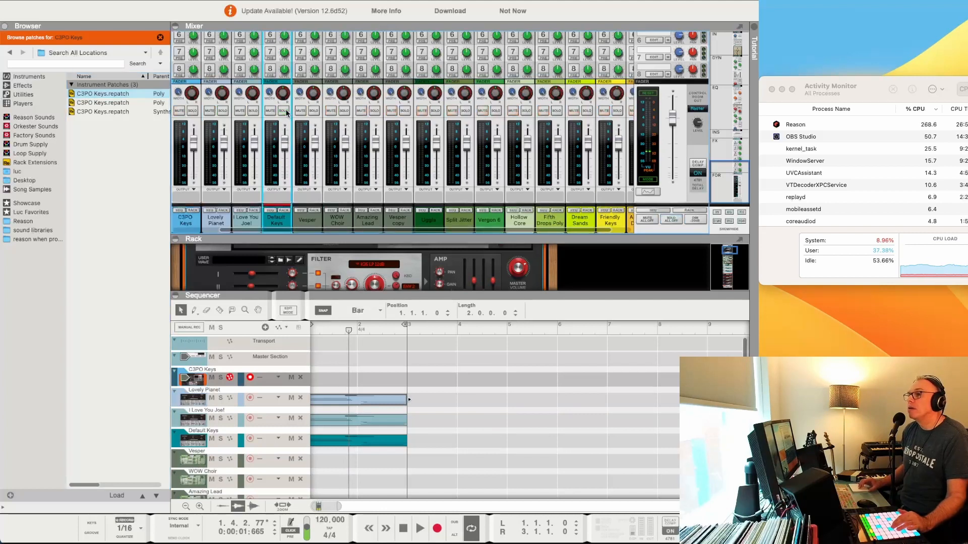
pyautogui.click(193, 112)
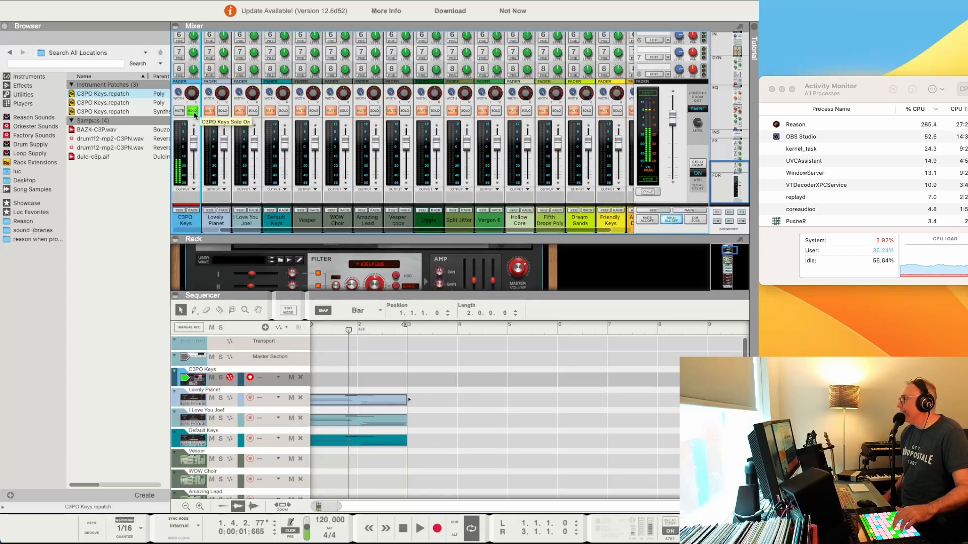
pyautogui.press('super+Return')
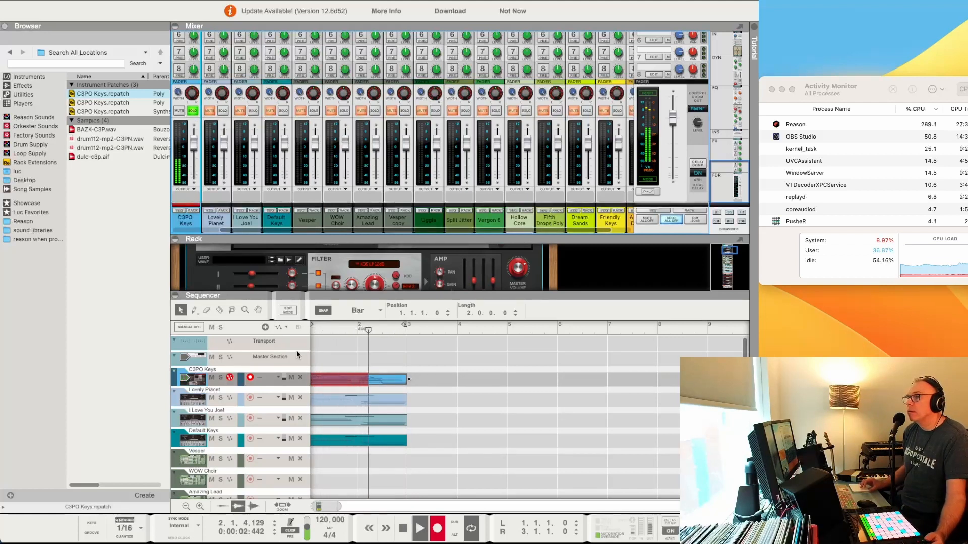
pyautogui.press('space')
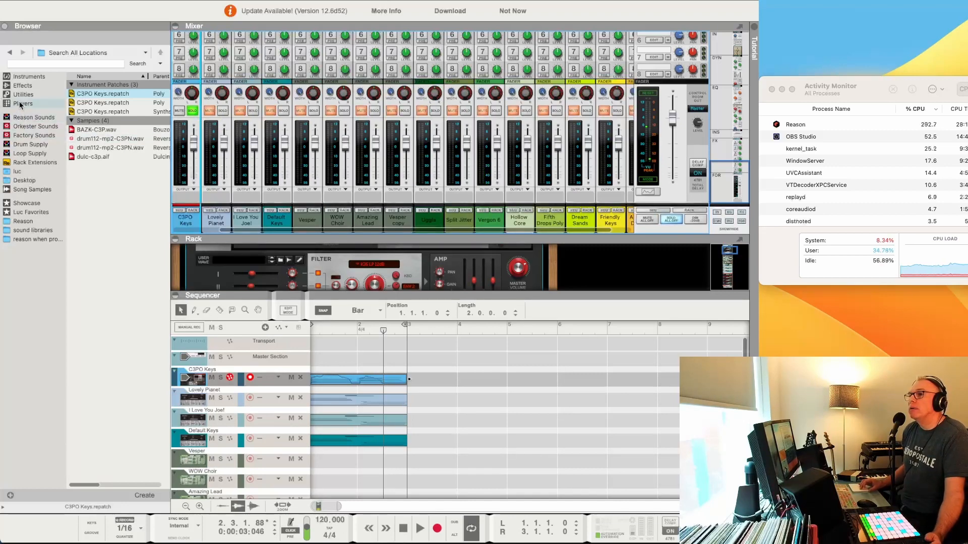
# Add a Parsec Spectral Synthesizer track above the C3PO Keys track, solo its channel and load the Mellow Juno patch
pyautogui.click(20, 78)
pyautogui.scroll(-10, 95, 241)
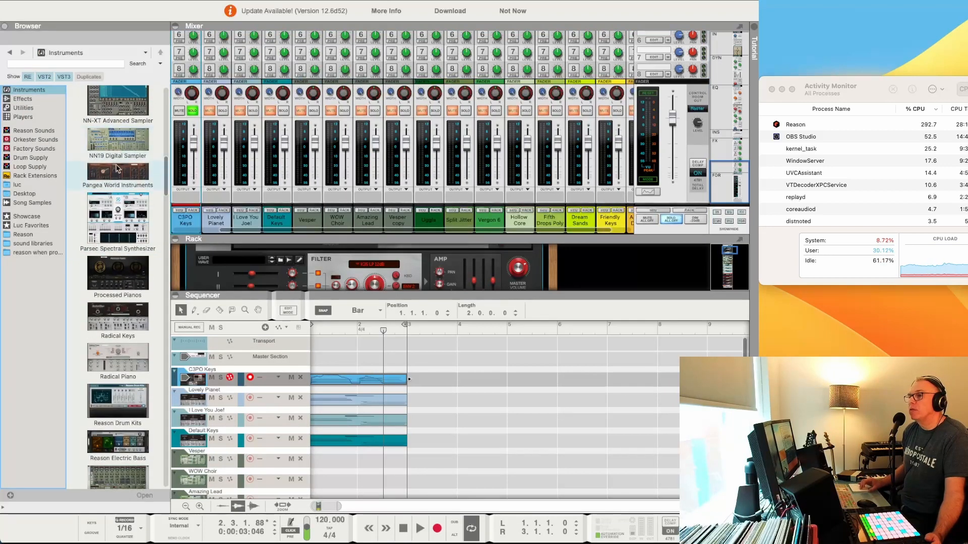
pyautogui.scroll(-2, 113, 214)
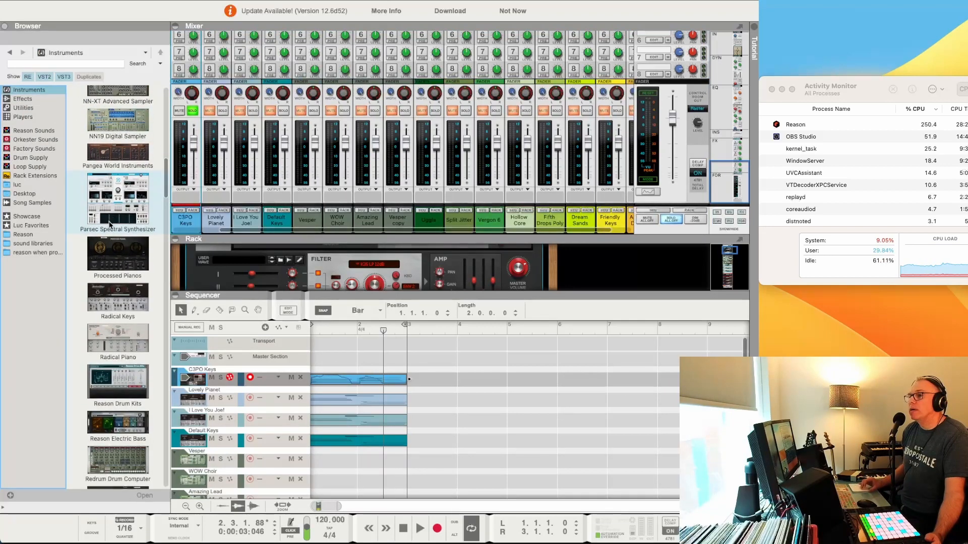
pyautogui.moveTo(110, 200); pyautogui.dragTo(250, 366)
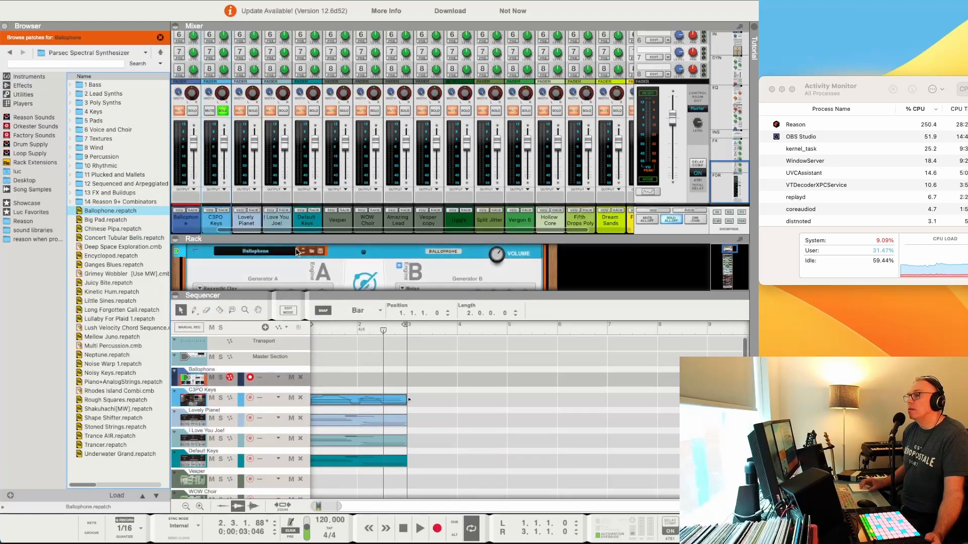
pyautogui.scroll(-2, 296, 255)
pyautogui.scroll(2, 297, 255)
pyautogui.scroll(-3, 296, 255)
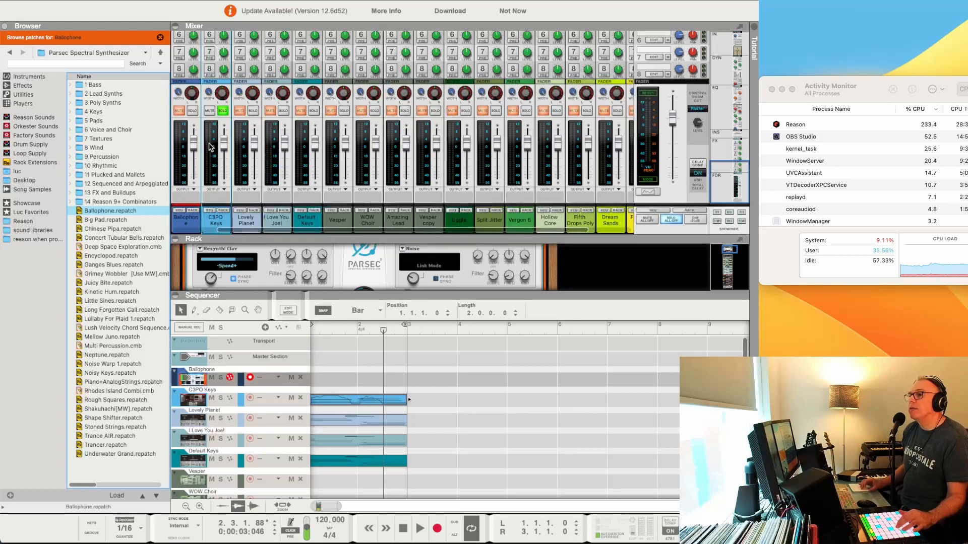
pyautogui.click(193, 110)
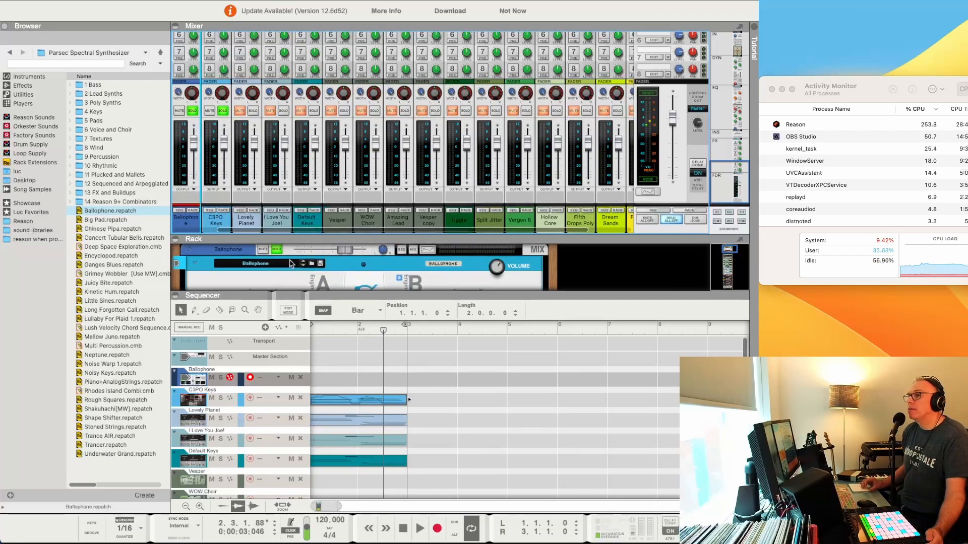
pyautogui.click(283, 268)
pyautogui.click(318, 409)
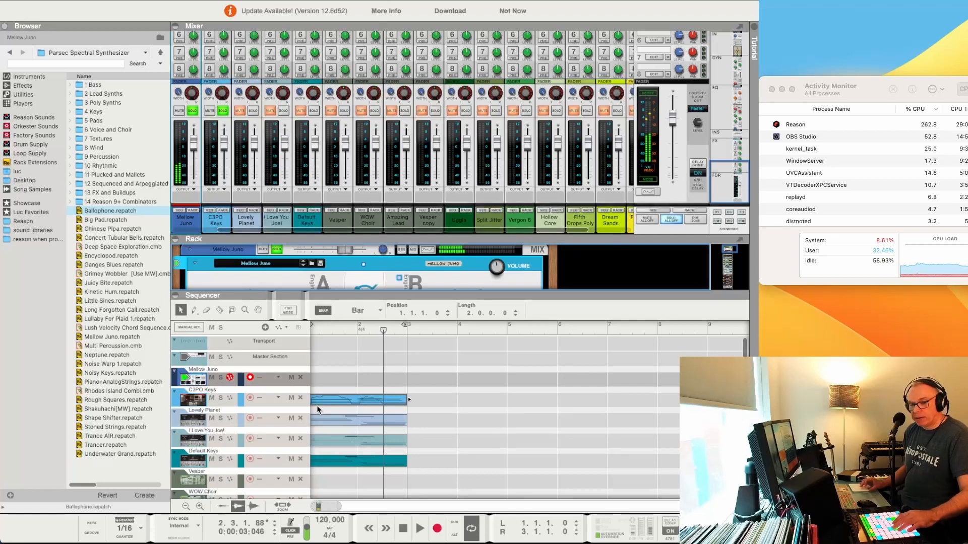
# Record a two-bar clip on the Mellow Juno track and turn off all channel solos
pyautogui.press('super+Return')
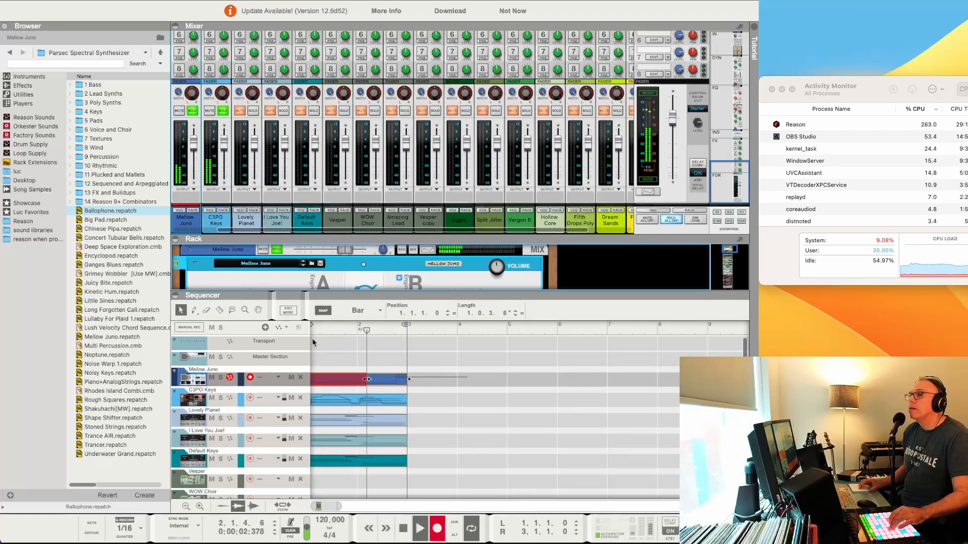
pyautogui.click(670, 219)
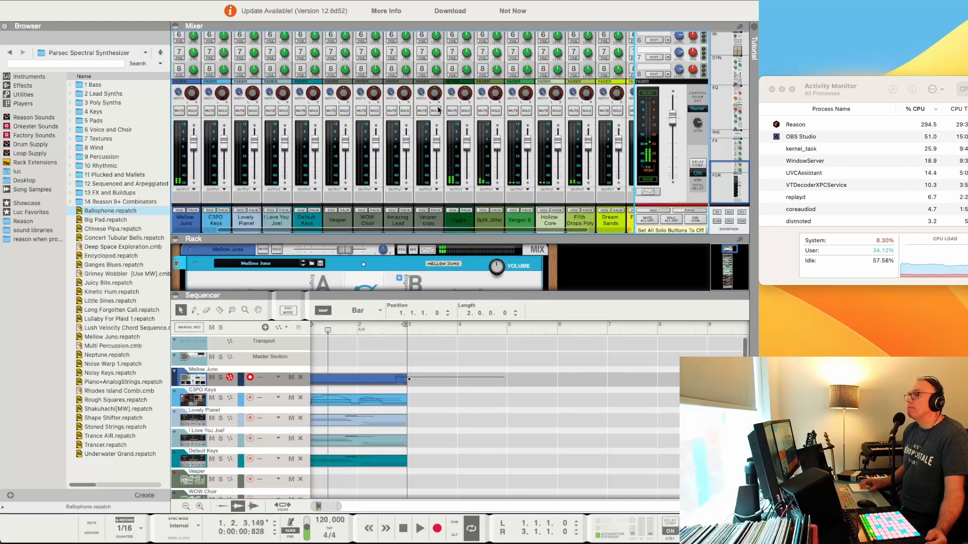
pyautogui.click(109, 265)
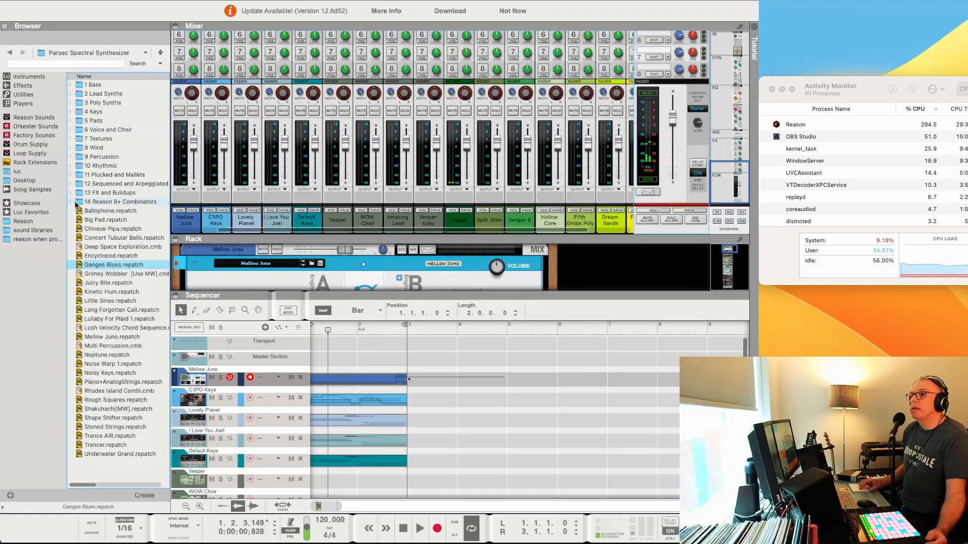
# Add an Umpf Retro Beats instrument track above the Mellow Juno track
pyautogui.click(45, 78)
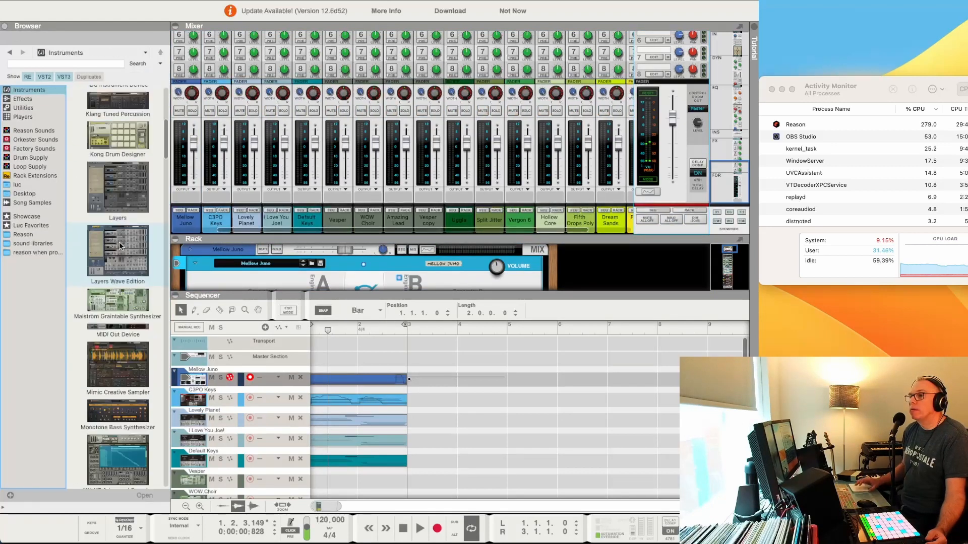
pyautogui.scroll(-10, 119, 246)
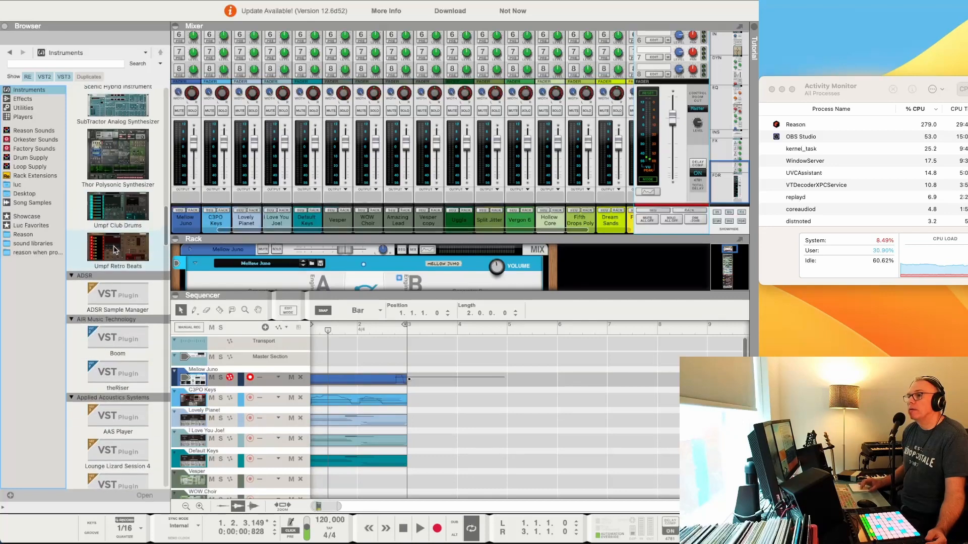
pyautogui.scroll(2, 115, 252)
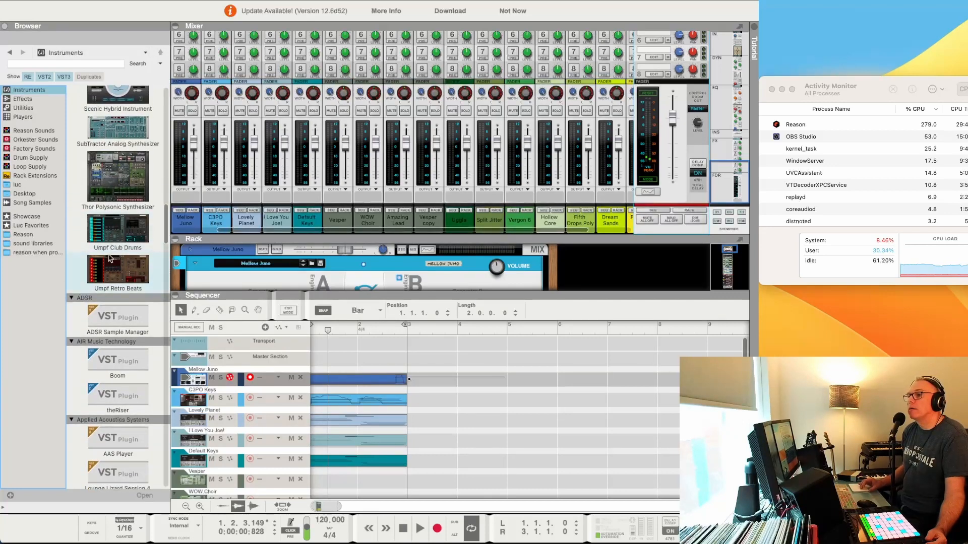
pyautogui.click(108, 272)
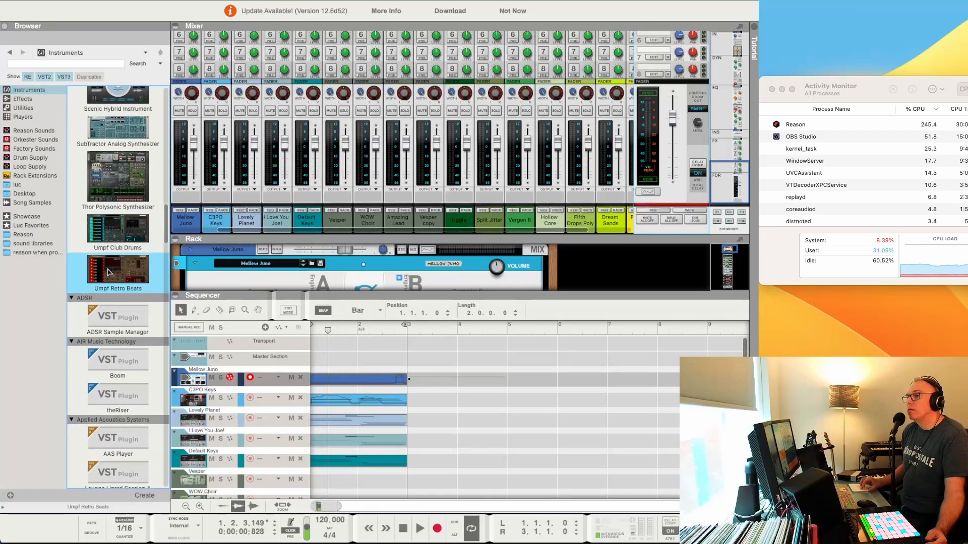
pyautogui.moveTo(108, 272); pyautogui.dragTo(218, 373)
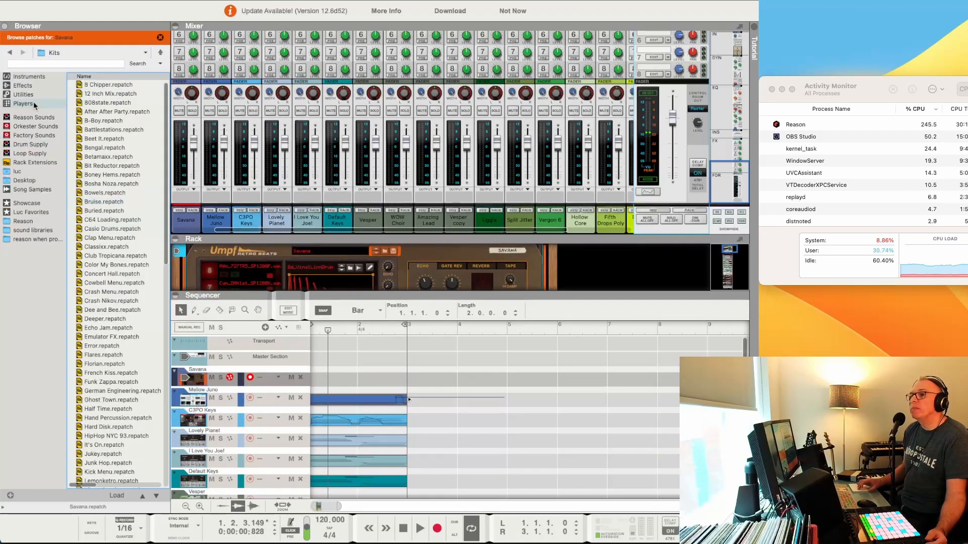
# Attach a Beat Map player to the Umpf Retro Beats device of the Savana track
pyautogui.click(29, 87)
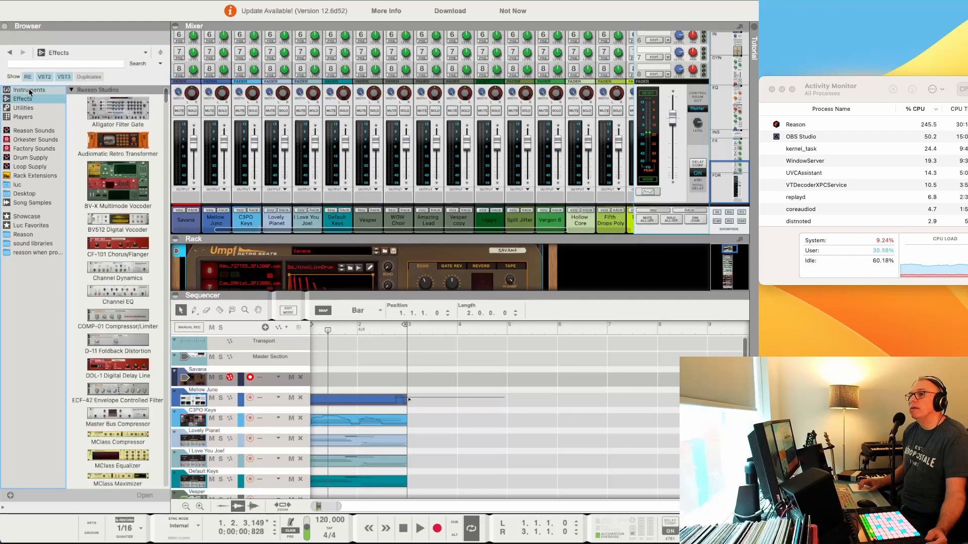
pyautogui.click(29, 117)
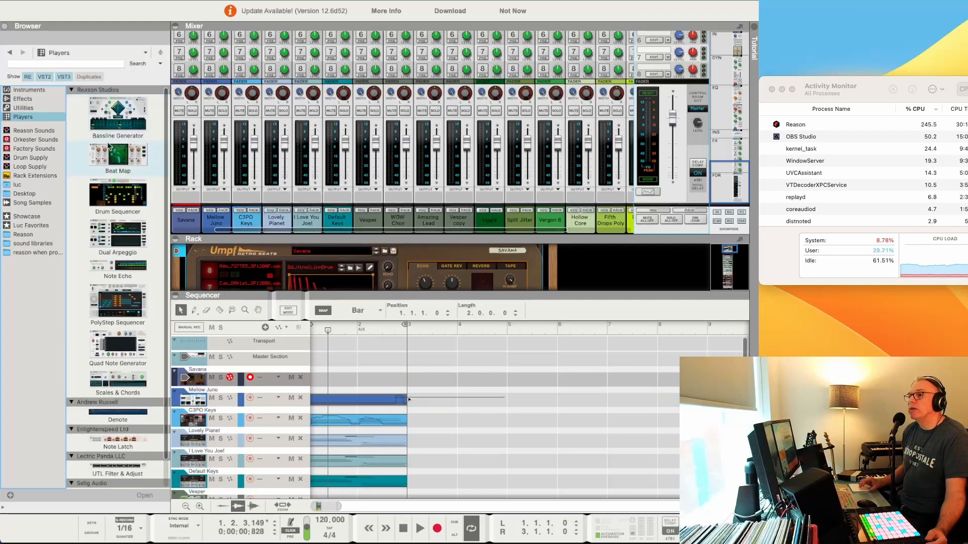
pyautogui.moveTo(107, 155); pyautogui.dragTo(253, 277)
# Test playback of the Beat Map drums within the full mix and again with the Savana channel soloed
pyautogui.press('space')
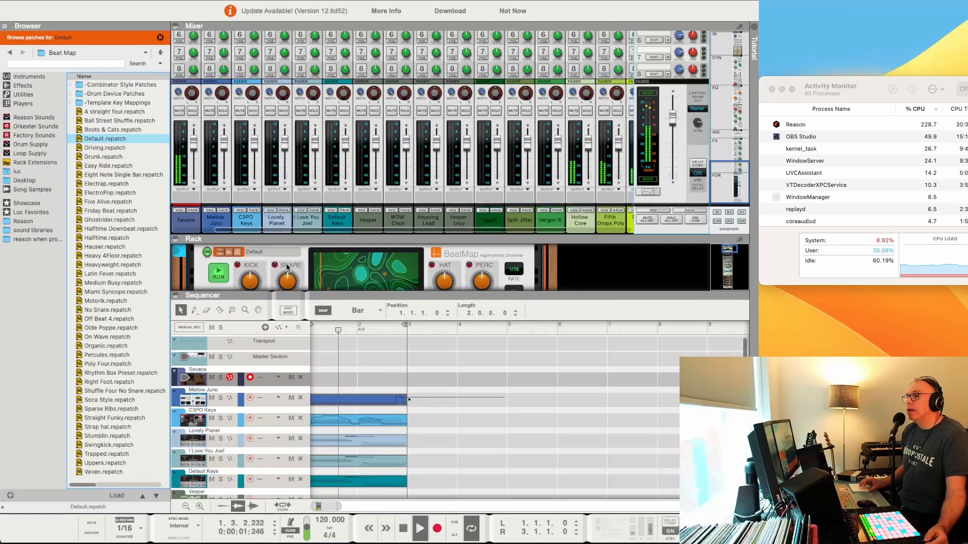
pyautogui.press('space')
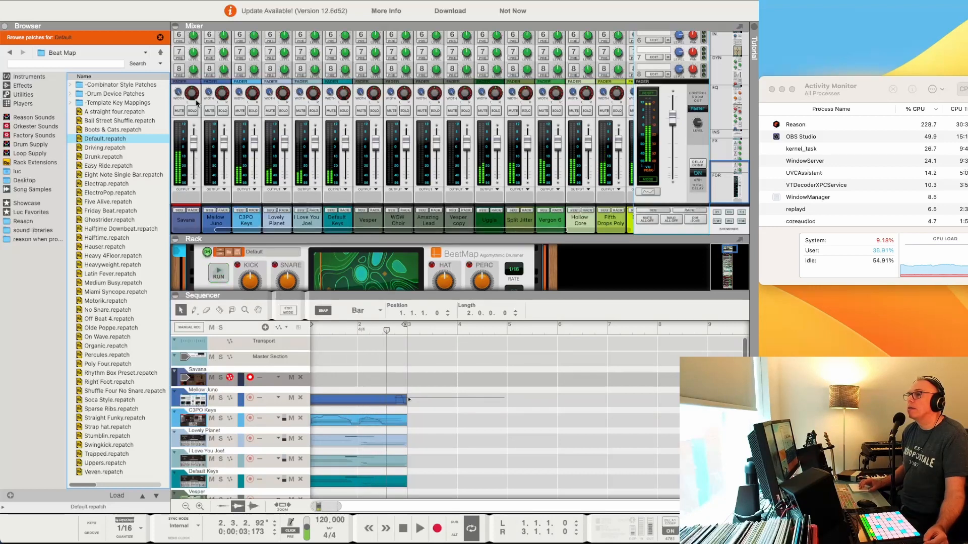
pyautogui.click(193, 111)
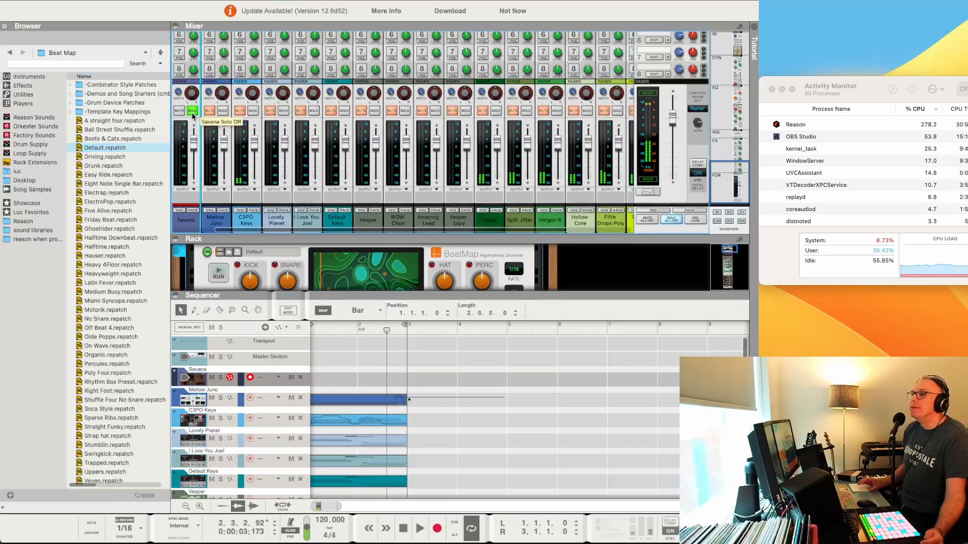
pyautogui.press('space')
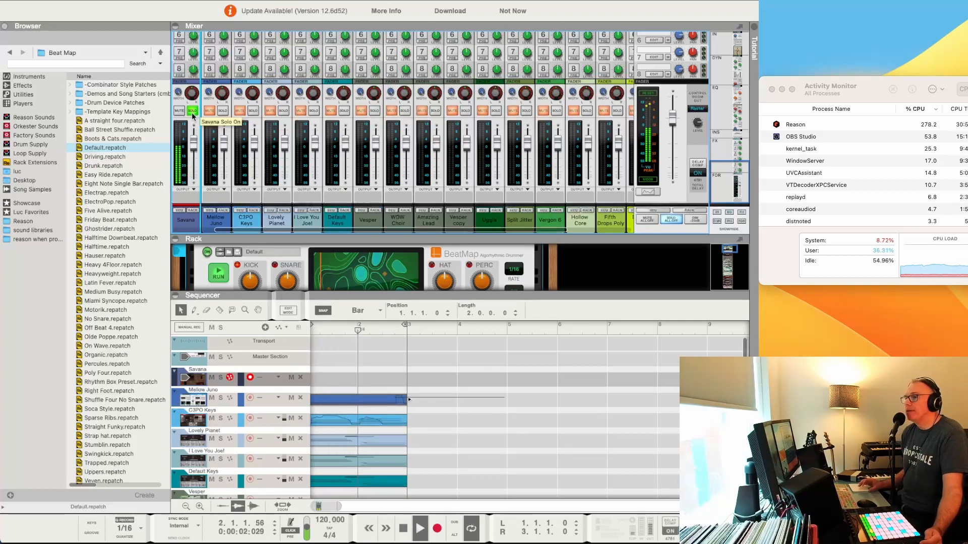
pyautogui.press('space')
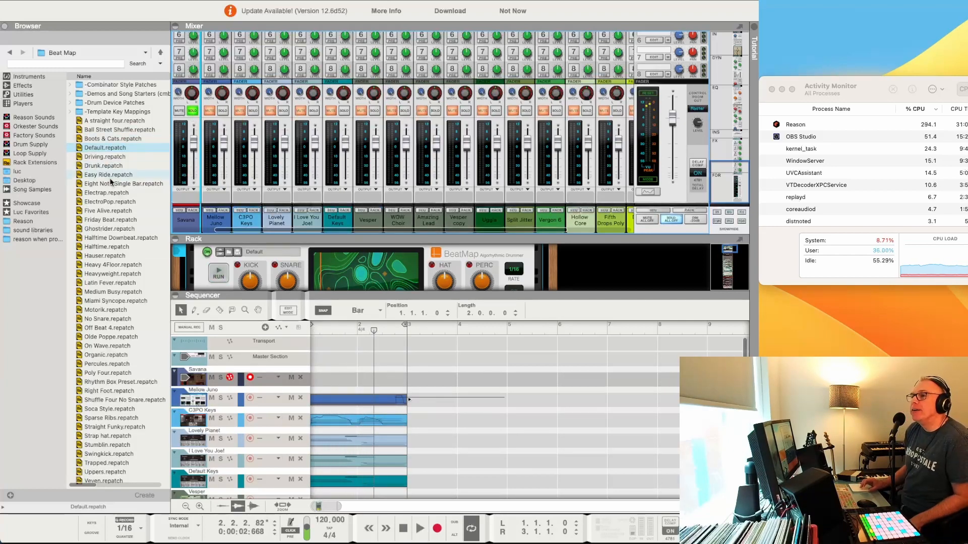
# Duplicate the Savana drum track together with its device
pyautogui.click(21, 77)
pyautogui.scroll(-10, 91, 223)
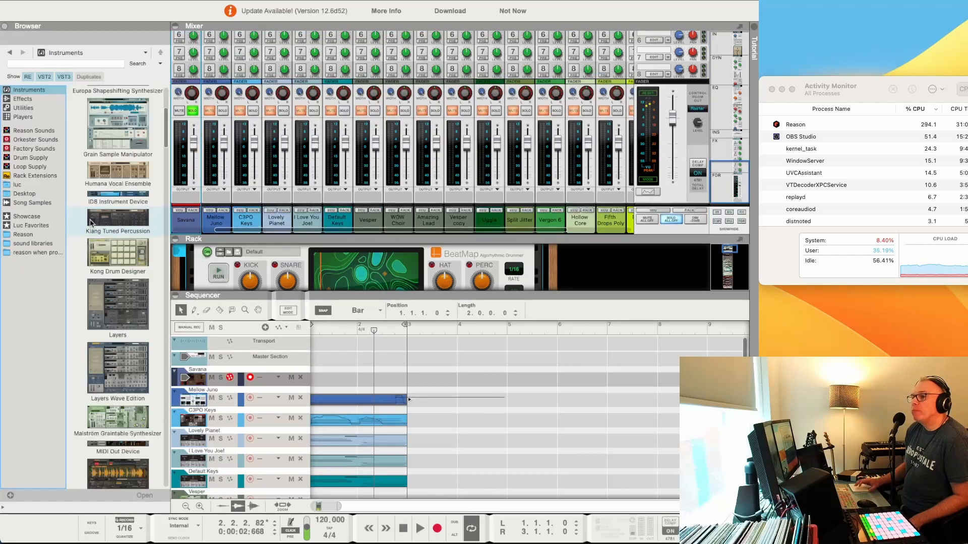
pyautogui.click(212, 373)
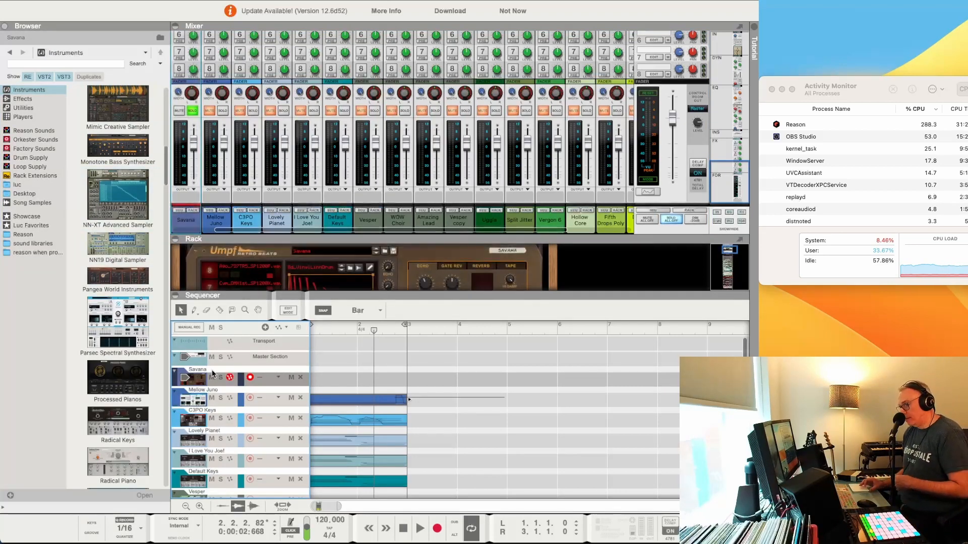
pyautogui.press('super+d')
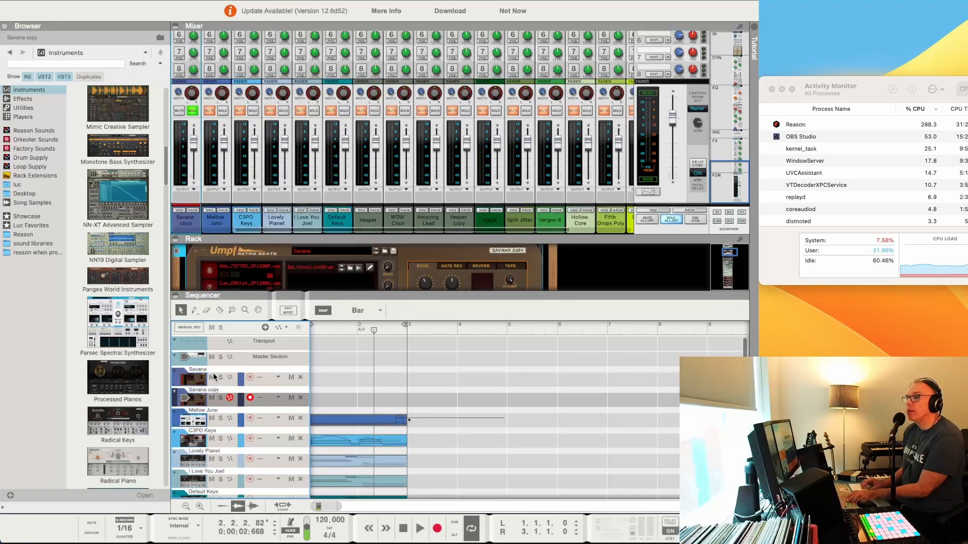
# Duplicate the Savana drum track and its device three more times
pyautogui.press('super+d')
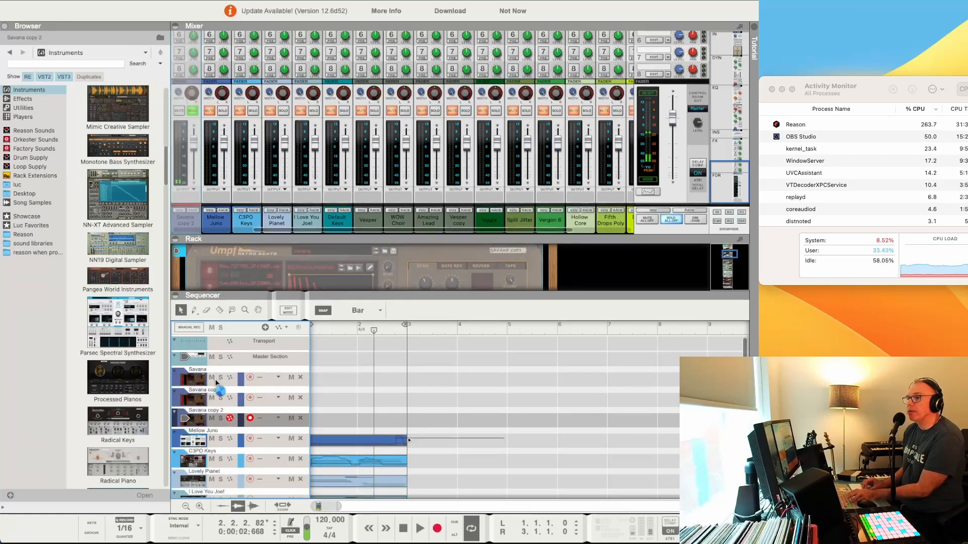
pyautogui.press('super+d')
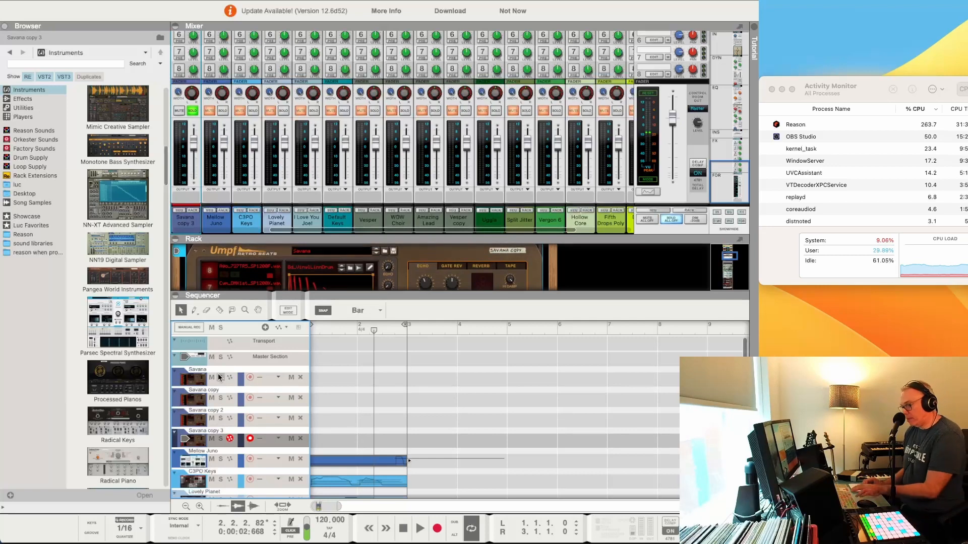
pyautogui.press('super+d')
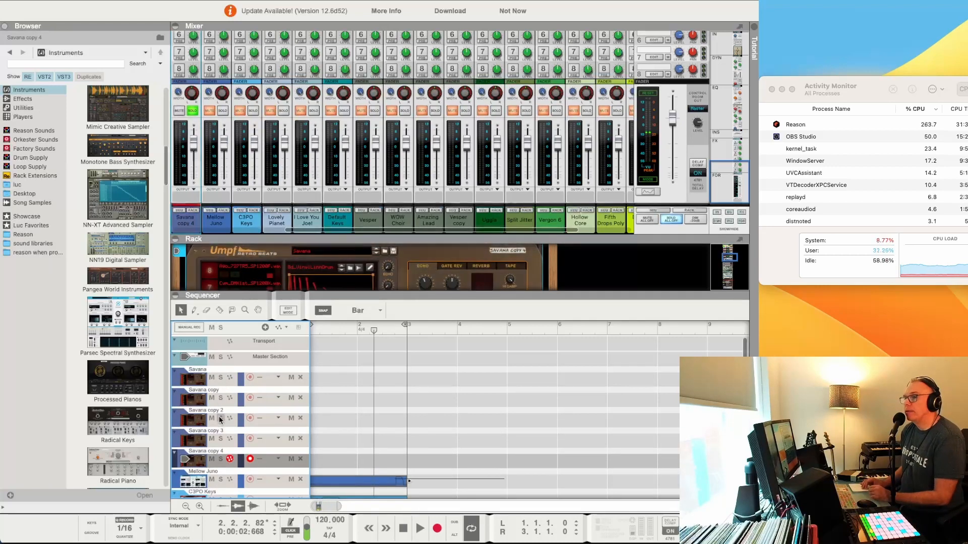
# Load the Science Fiction Fx patch on the original Savana device and the Scrumpf patch on Savana copy
pyautogui.click(174, 383)
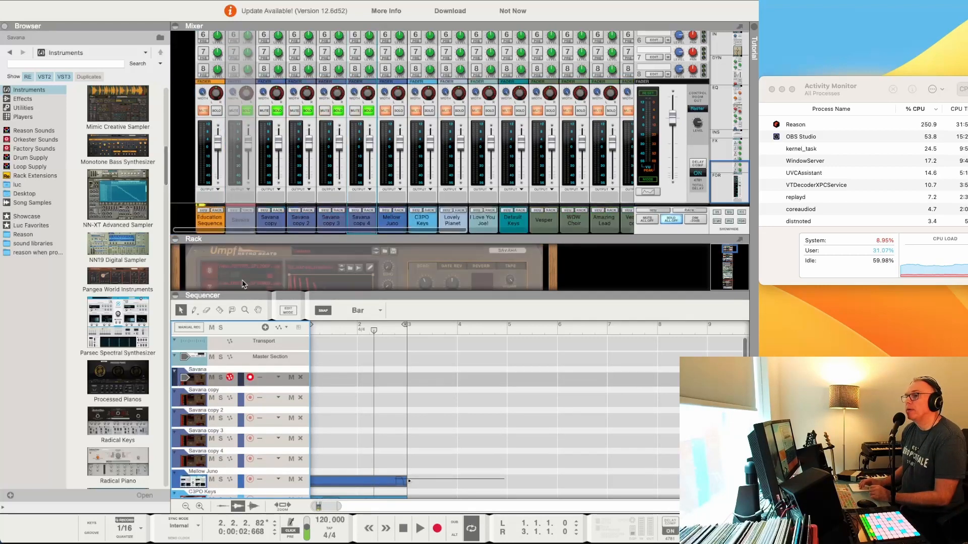
pyautogui.click(375, 255)
pyautogui.click(214, 404)
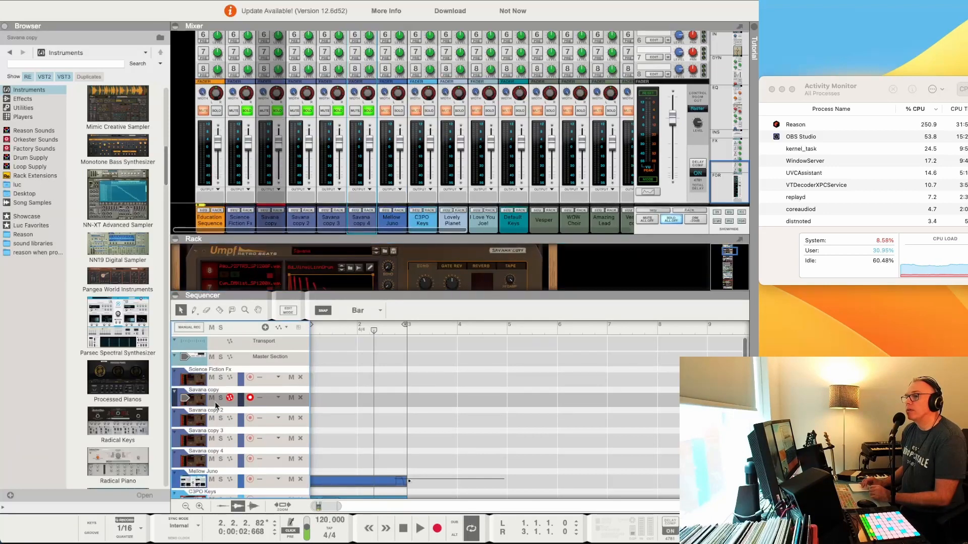
pyautogui.click(375, 259)
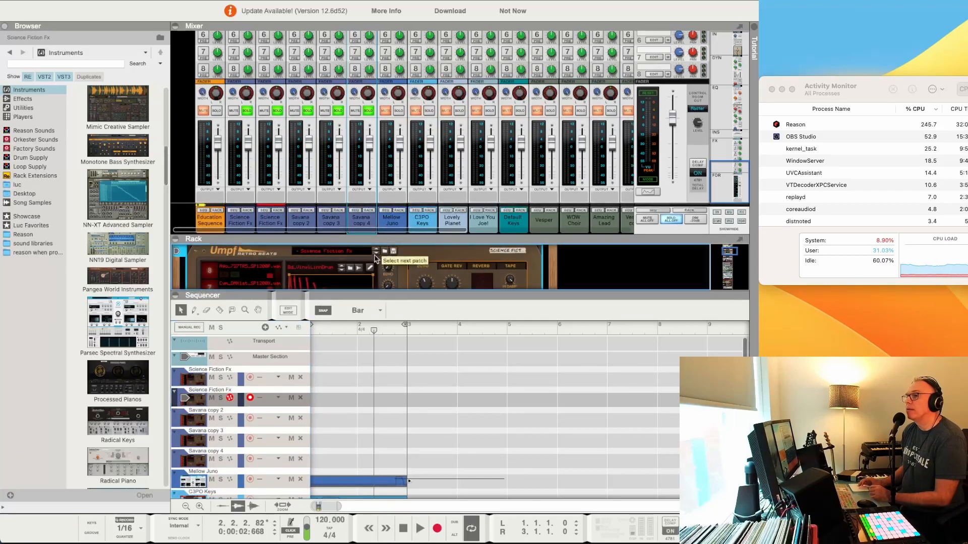
# Switch the bass drum sample of the Savana copy 2 device to another one and turn off all channel solos
pyautogui.click(227, 424)
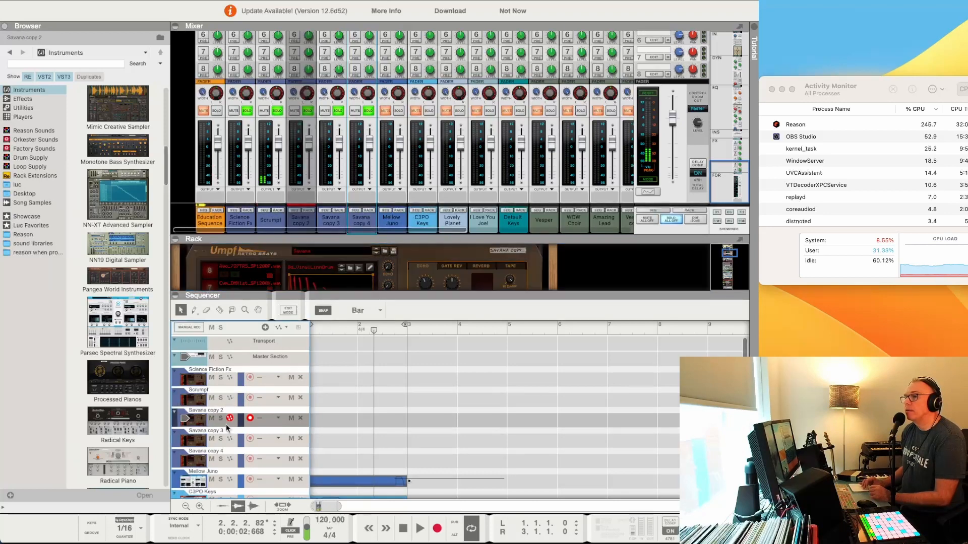
pyautogui.click(342, 271)
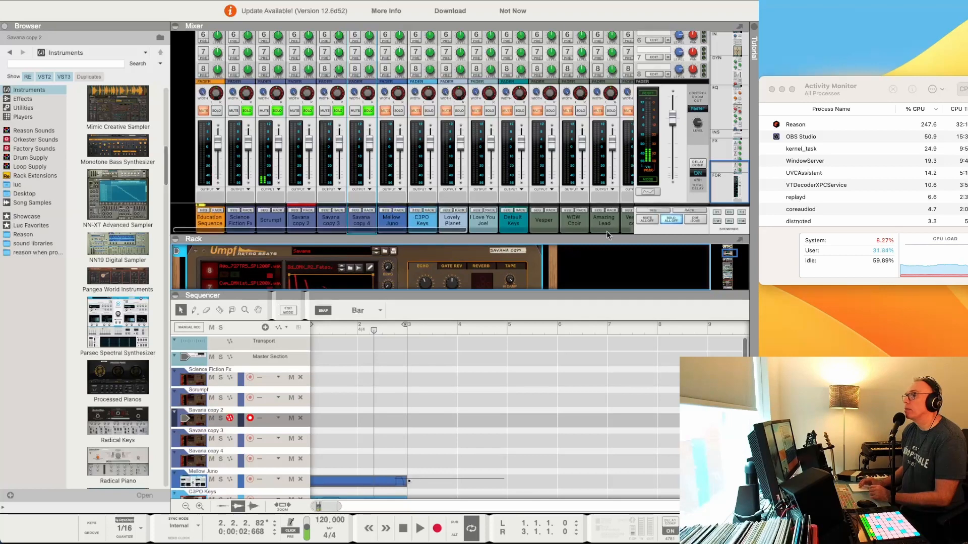
pyautogui.click(671, 219)
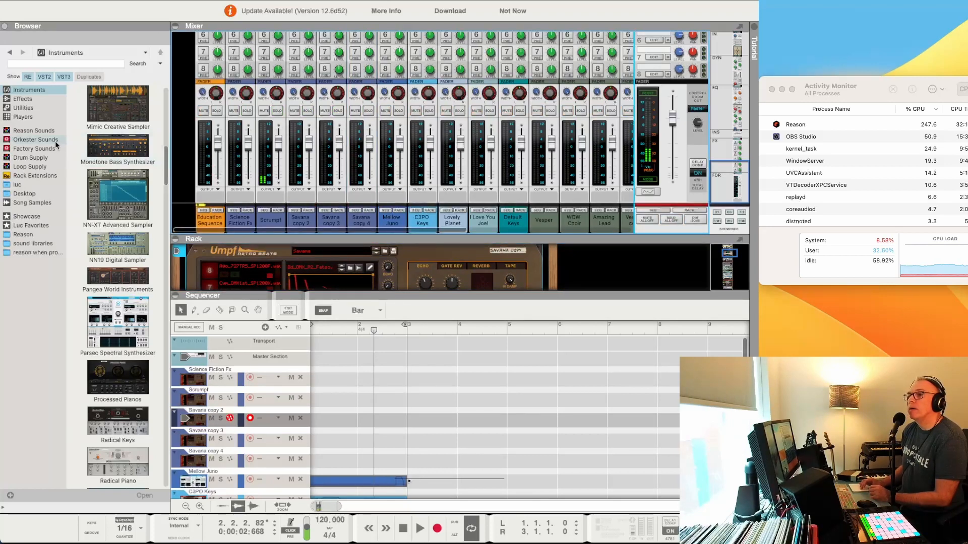
# Add a Mimic Creative Sampler instrument track above the Science Fiction Fx track
pyautogui.scroll(2, 89, 142)
pyautogui.scroll(8, 89, 142)
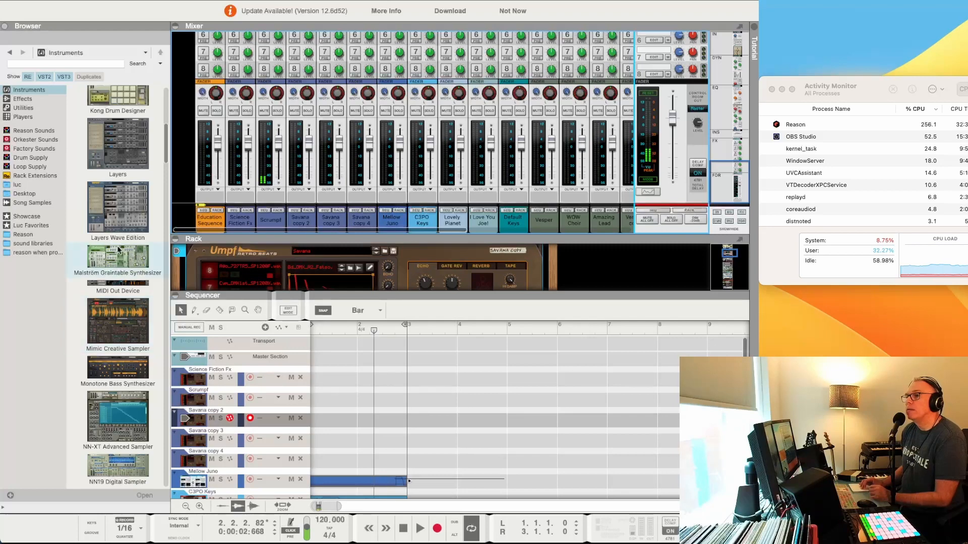
pyautogui.moveTo(115, 311); pyautogui.dragTo(247, 349)
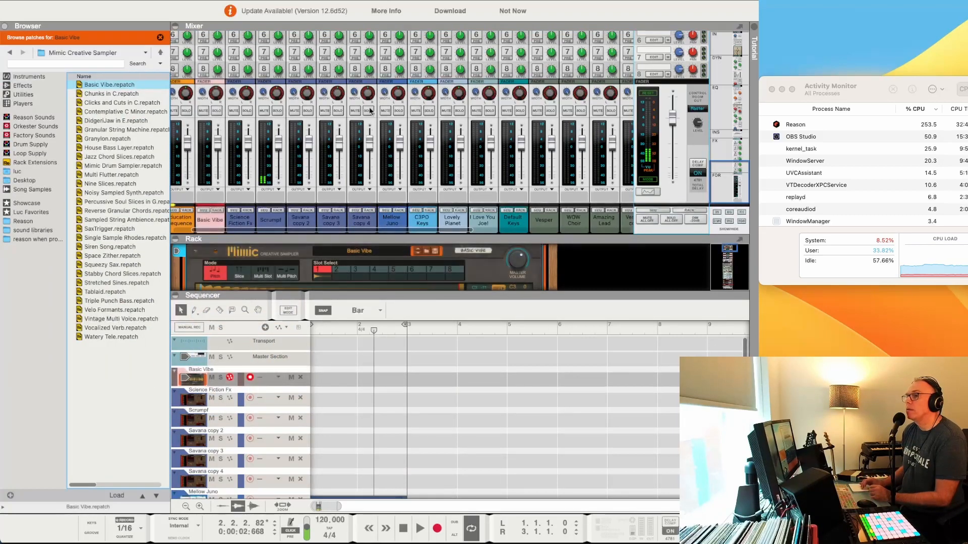
pyautogui.scroll(3, 301, 233)
pyautogui.scroll(-3, 302, 253)
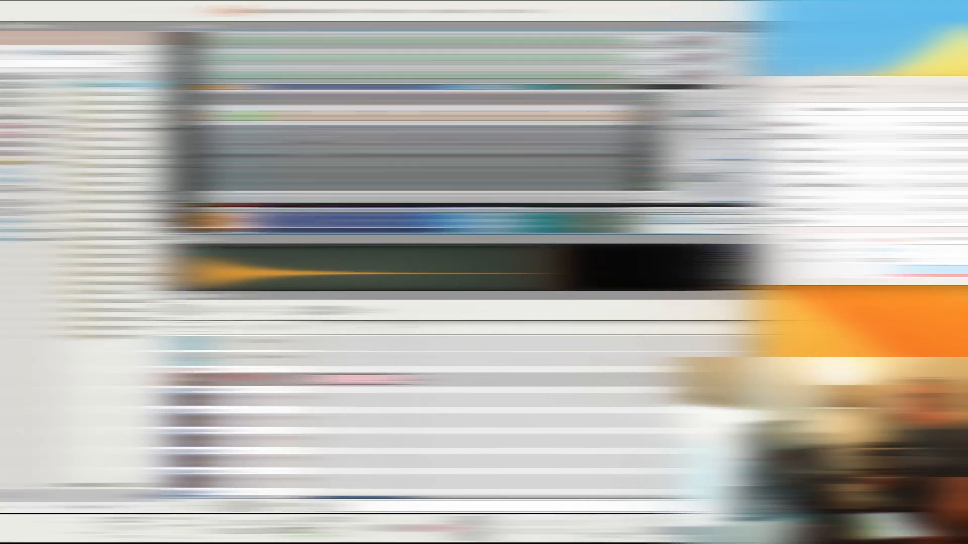
# Duplicate the Basic Vibe track, including its device and clip, until there are five copies
pyautogui.rightClick(204, 378)
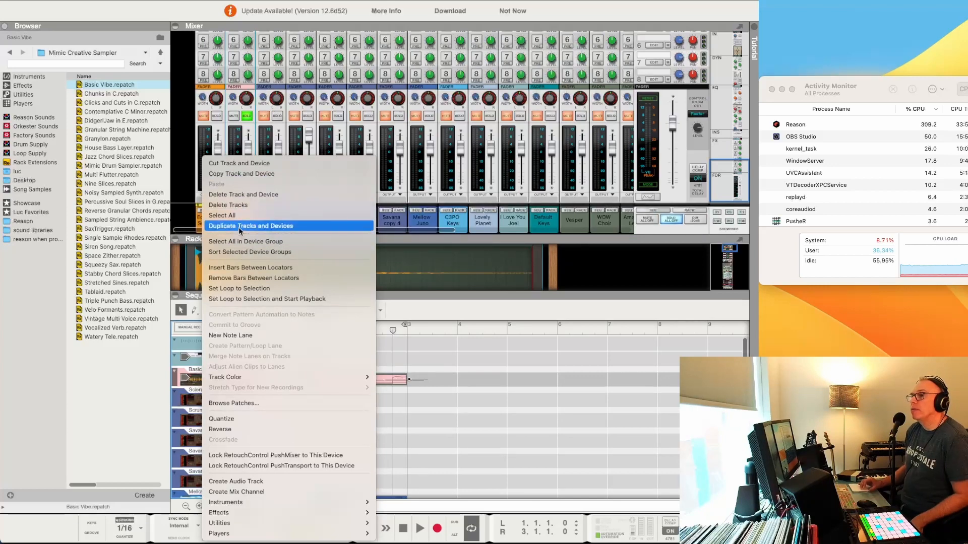
pyautogui.click(239, 228)
pyautogui.rightClick(212, 389)
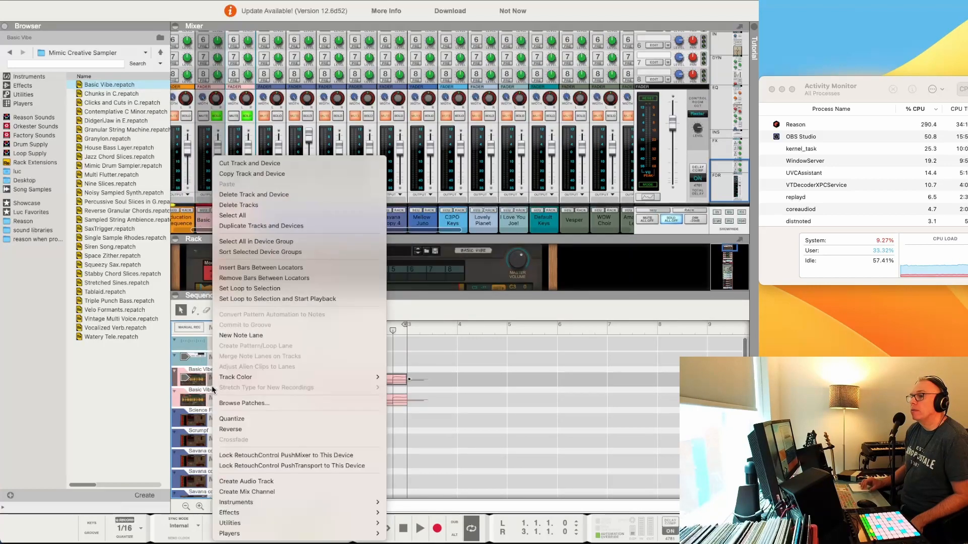
pyautogui.click(243, 227)
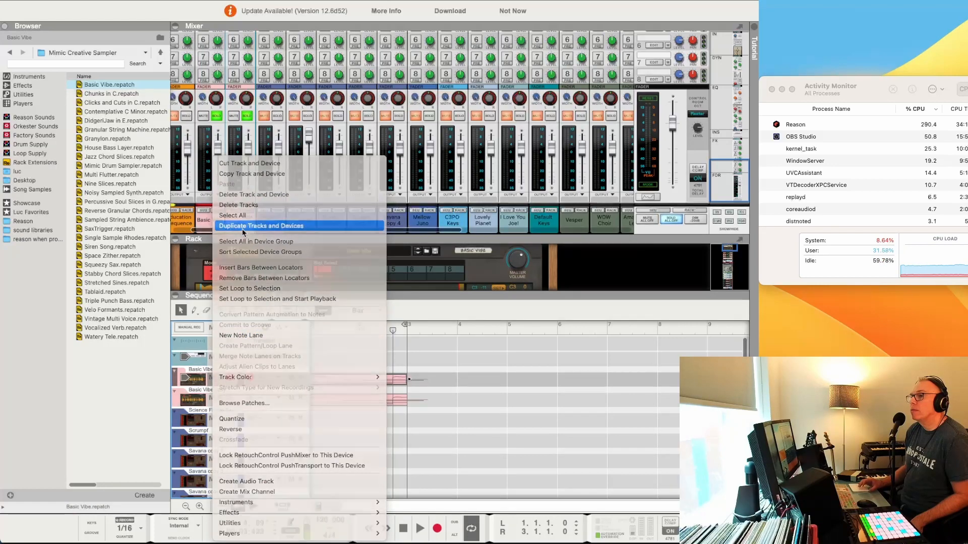
pyautogui.rightClick(220, 379)
pyautogui.moveTo(219, 379)
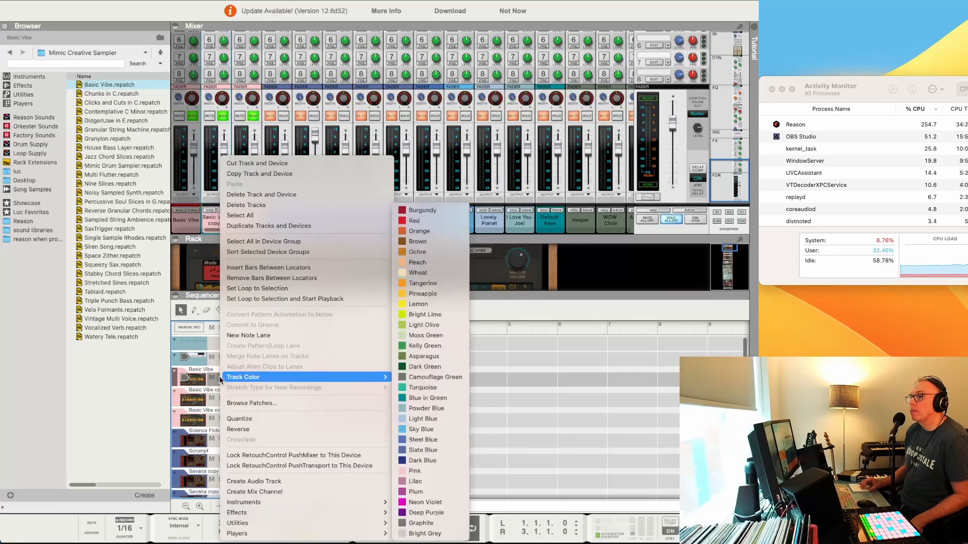
pyautogui.click(261, 228)
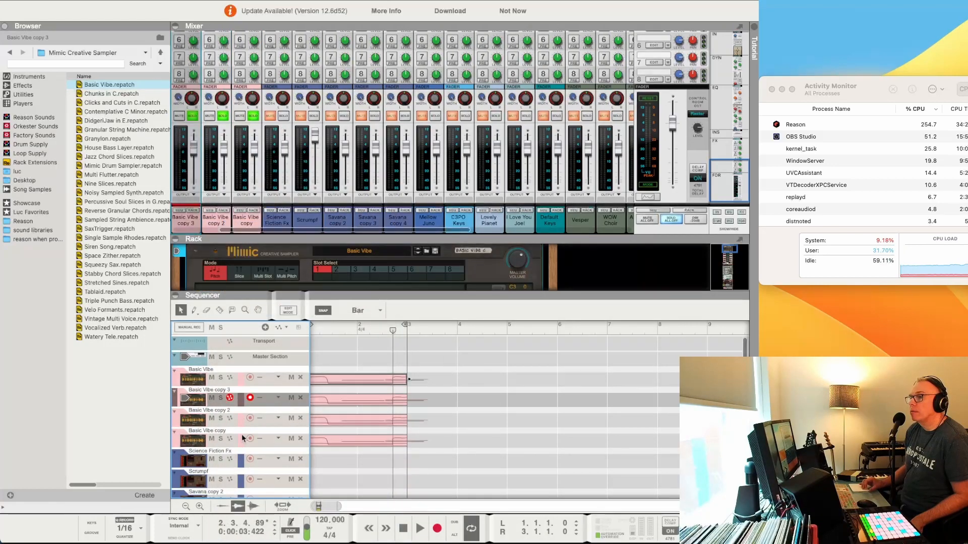
pyautogui.rightClick(222, 401)
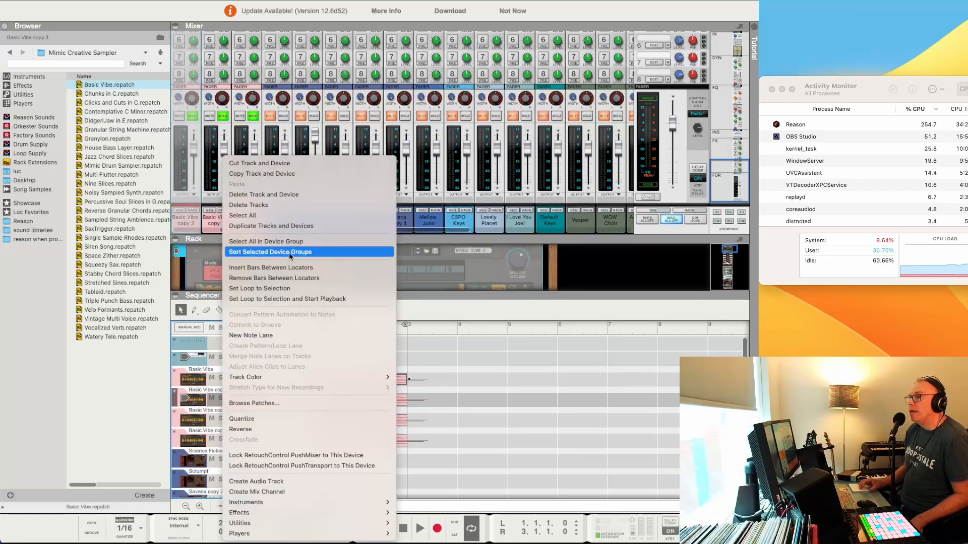
pyautogui.click(303, 225)
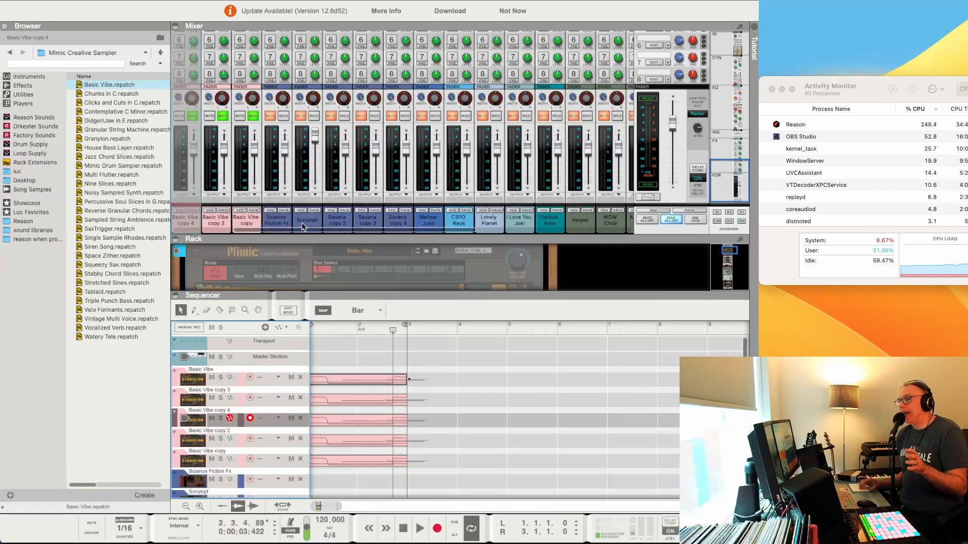
pyautogui.rightClick(228, 383)
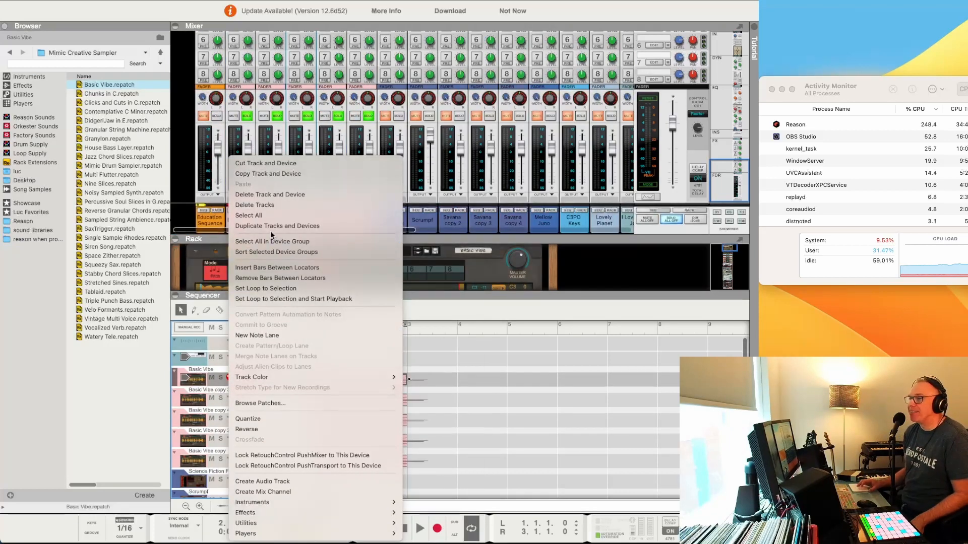
pyautogui.click(270, 226)
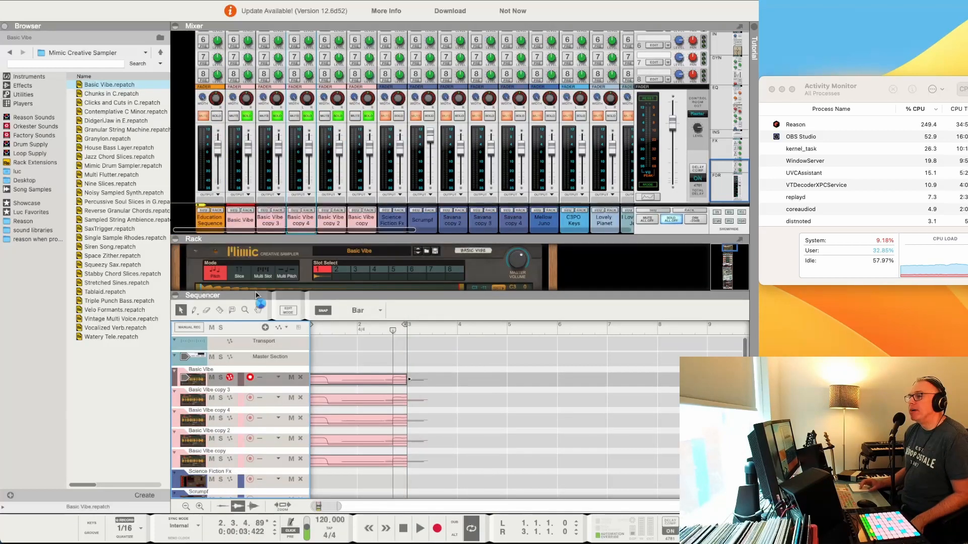
# Load the Clicks and Cuts in C patch on the original Basic Vibe sampler
pyautogui.scroll(-5, 216, 391)
pyautogui.scroll(1, 216, 390)
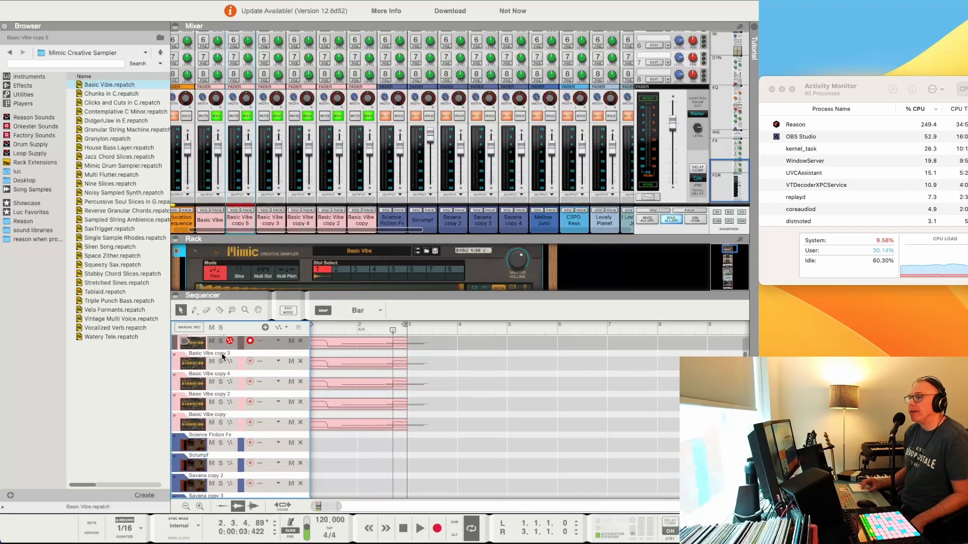
pyautogui.scroll(3, 211, 385)
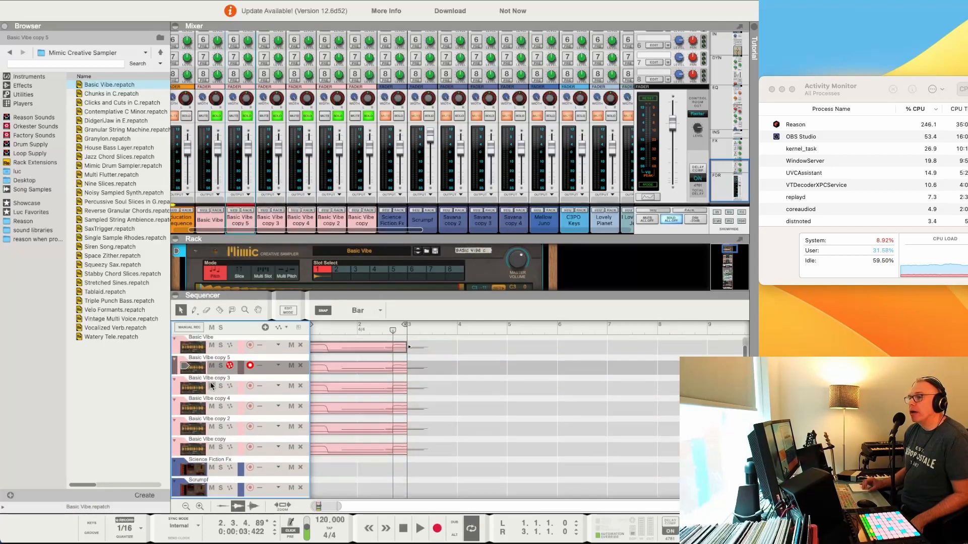
pyautogui.click(175, 371)
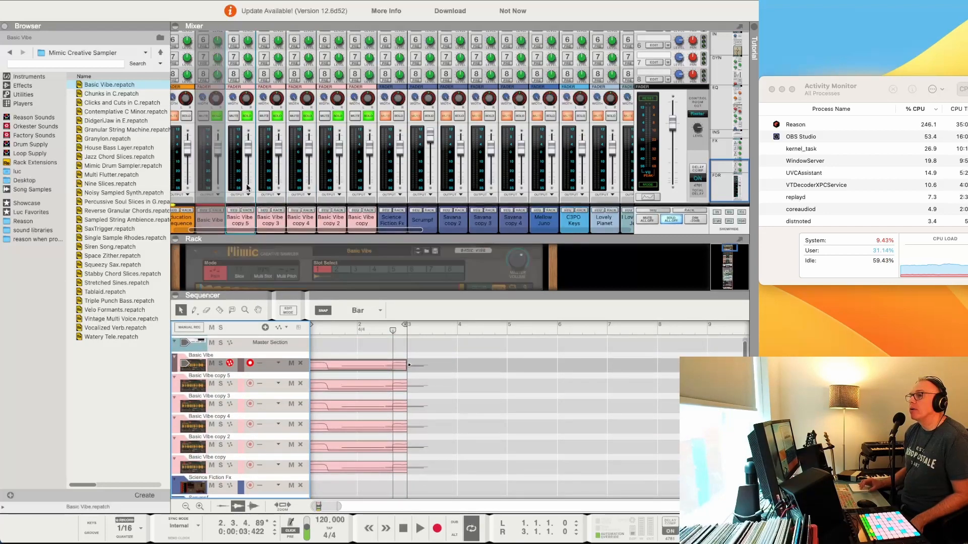
pyautogui.click(417, 255)
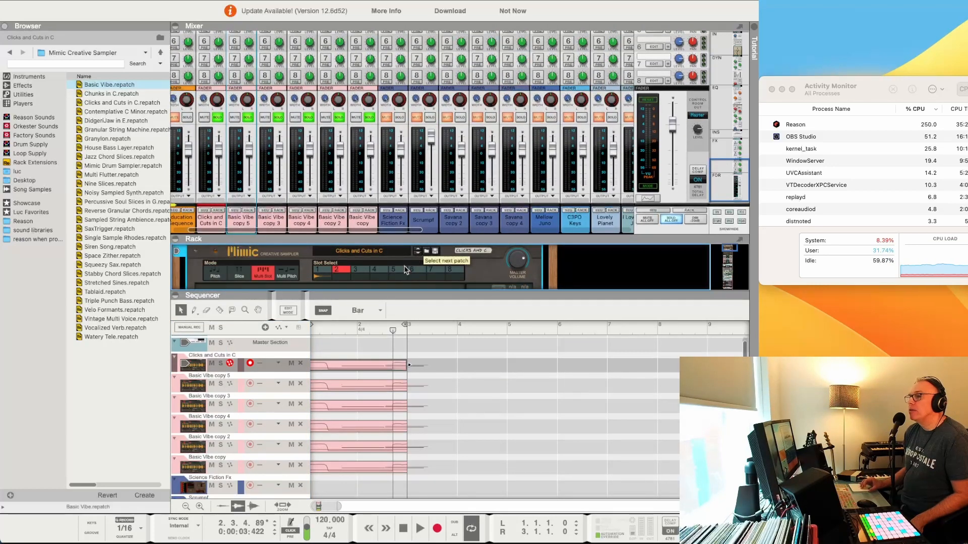
pyautogui.rightClick(350, 269)
pyautogui.click(364, 260)
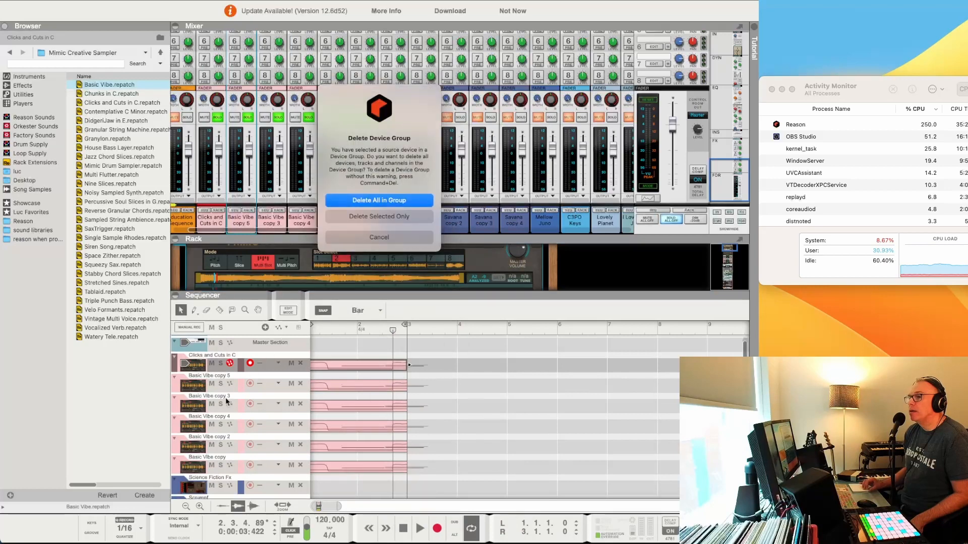
pyautogui.click(365, 241)
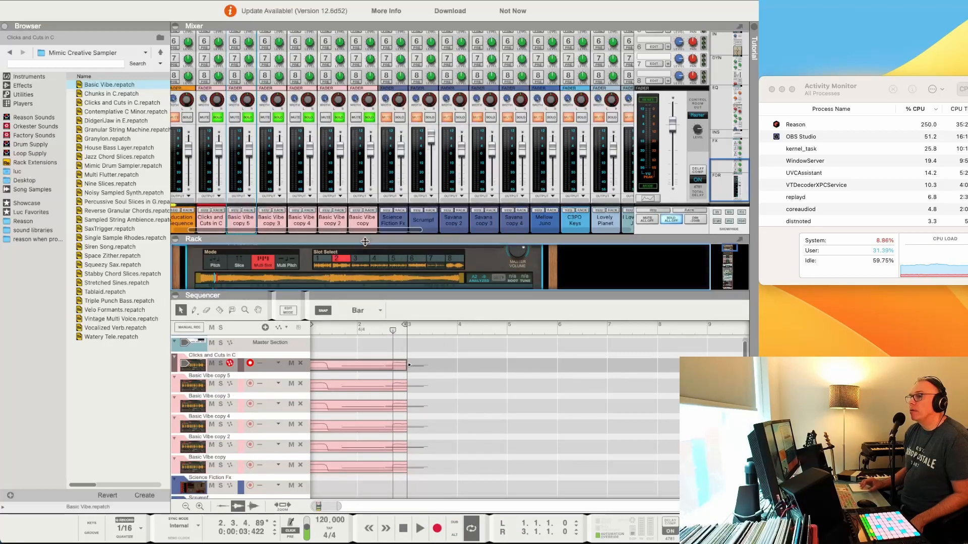
# Load the Contemplative C Minor patch on the Basic Vibe copy 5 and Basic Vibe copy 3 samplers
pyautogui.click(240, 389)
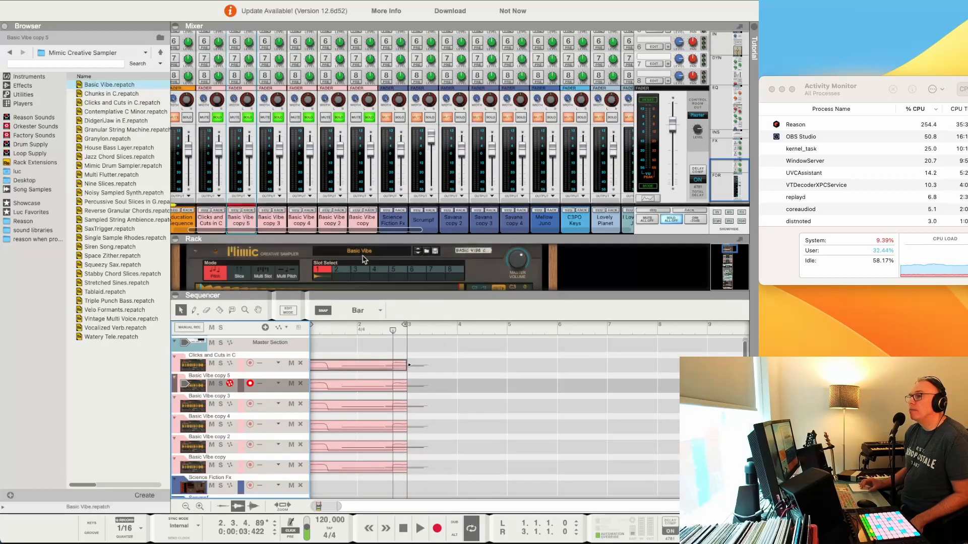
pyautogui.click(418, 252)
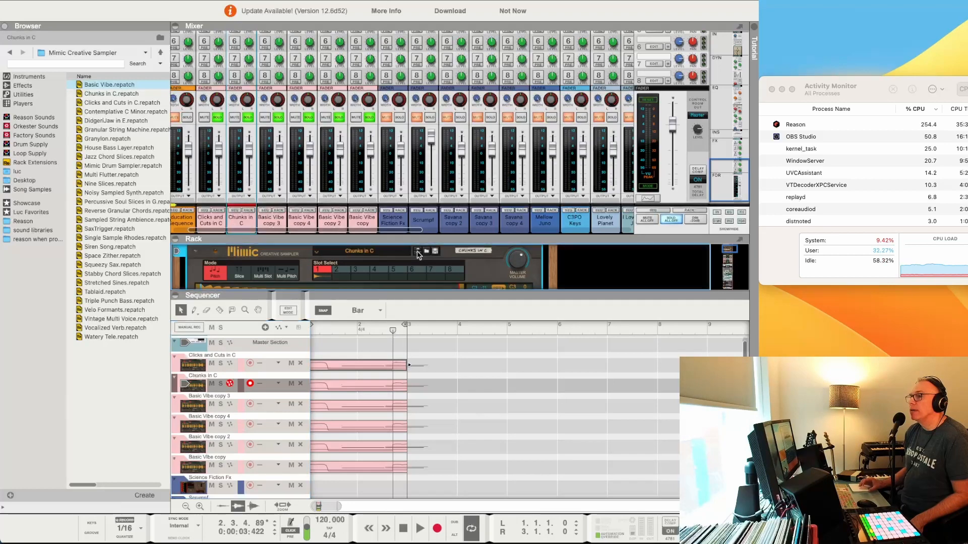
pyautogui.click(224, 409)
pyautogui.click(418, 254)
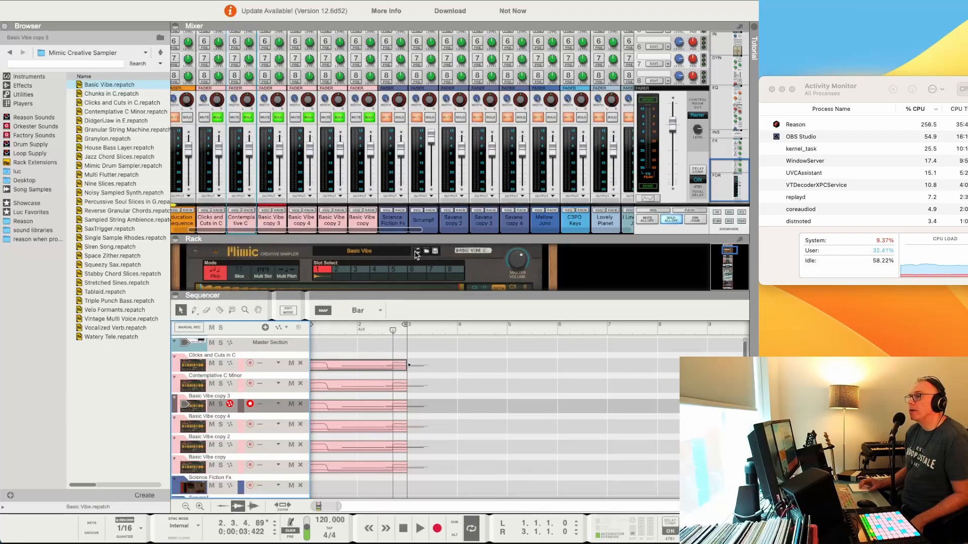
pyautogui.click(418, 254)
pyautogui.click(417, 254)
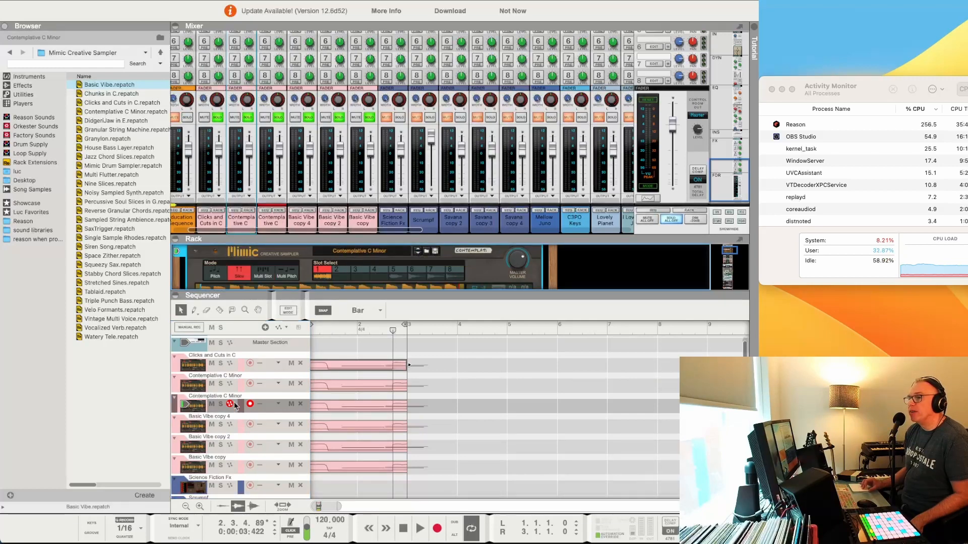
# Load the Contemplative C Minor patch on the Basic Vibe copy 4 sampler
pyautogui.click(216, 432)
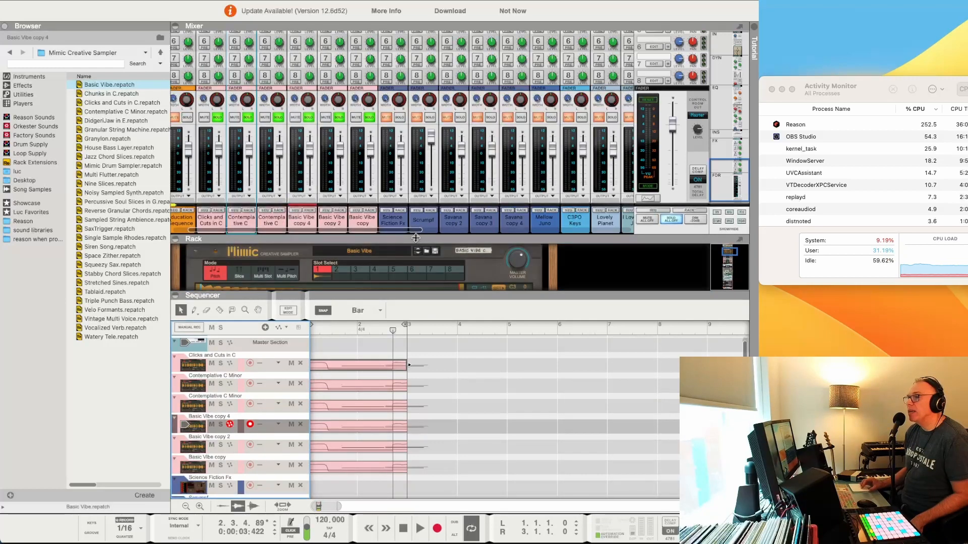
pyautogui.click(417, 253)
pyautogui.click(416, 253)
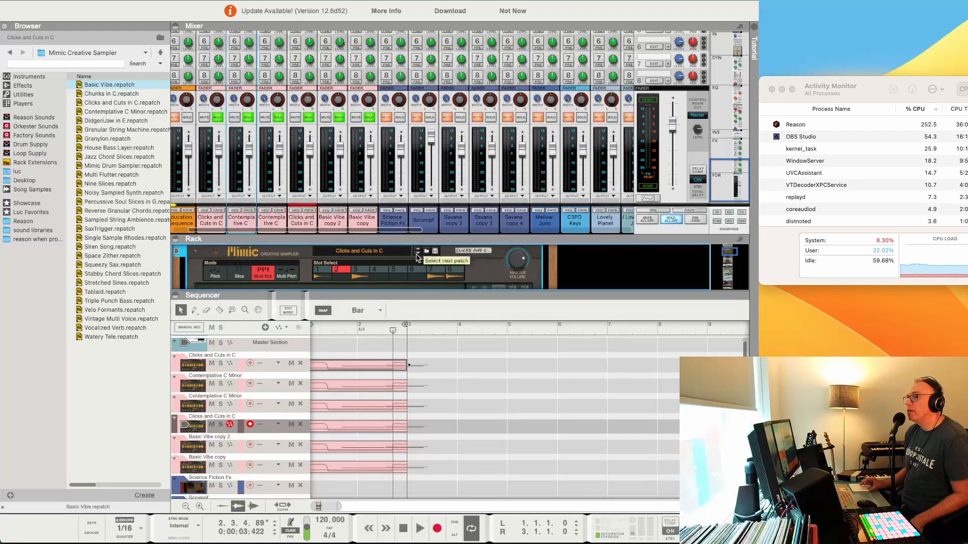
pyautogui.click(417, 253)
# Duplicate the C3PO Keys clip twice so its copies start at bars 3 and 5
pyautogui.scroll(-10, 325, 440)
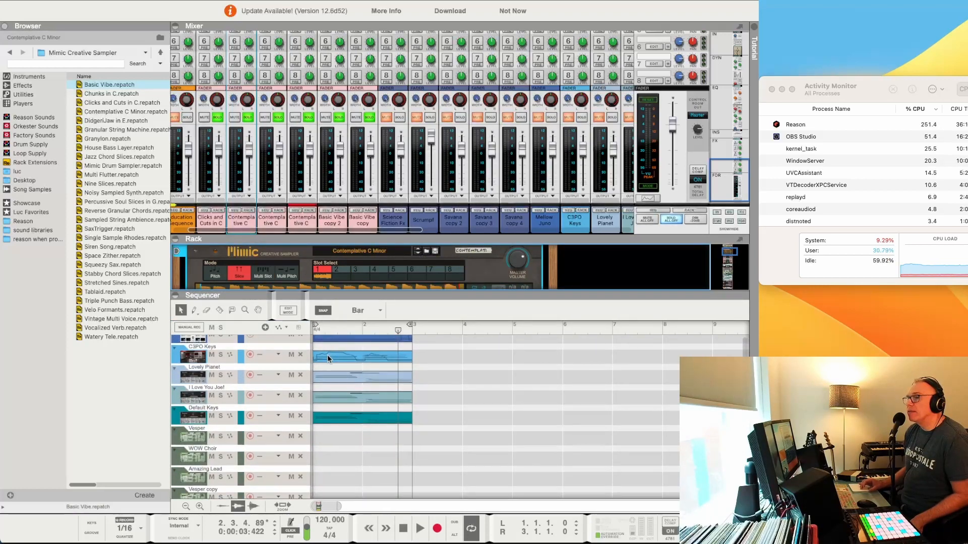
pyautogui.click(327, 357)
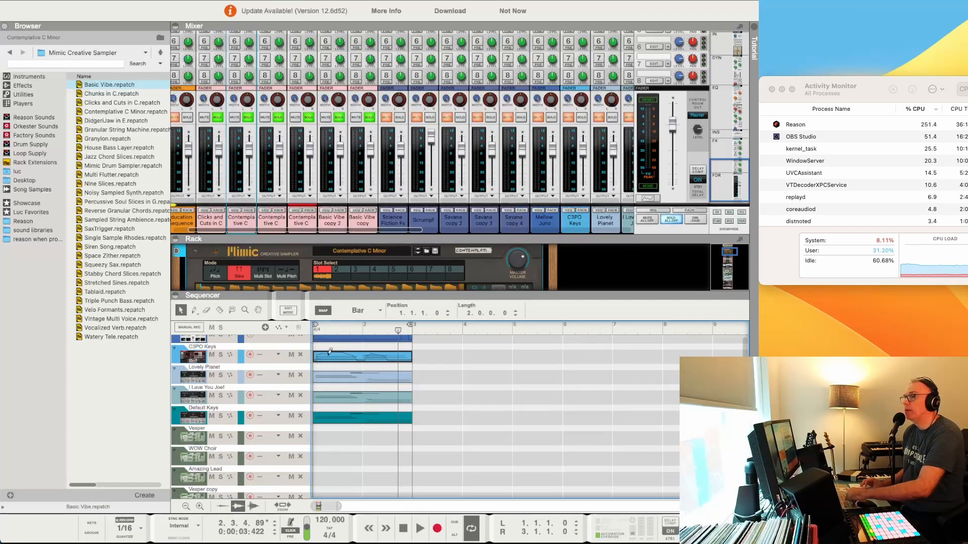
pyautogui.press('super+d')
pyautogui.press('super+d')
# Move the two C3PO Keys clip copies to bar 1 of the Basic Vibe copy 2 track and a Contemplative C Minor track
pyautogui.scroll(3, 443, 359)
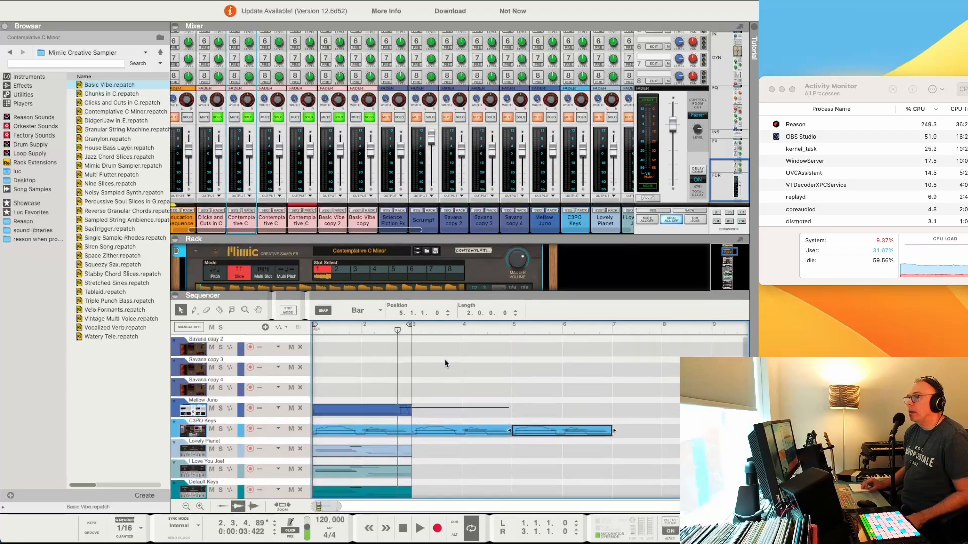
pyautogui.scroll(3, 443, 359)
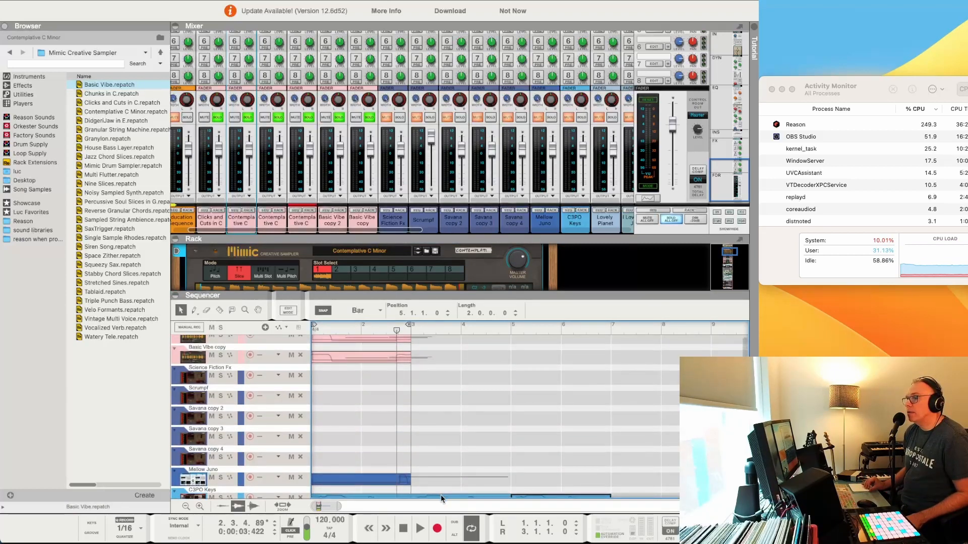
pyautogui.moveTo(440, 495); pyautogui.dragTo(365, 365)
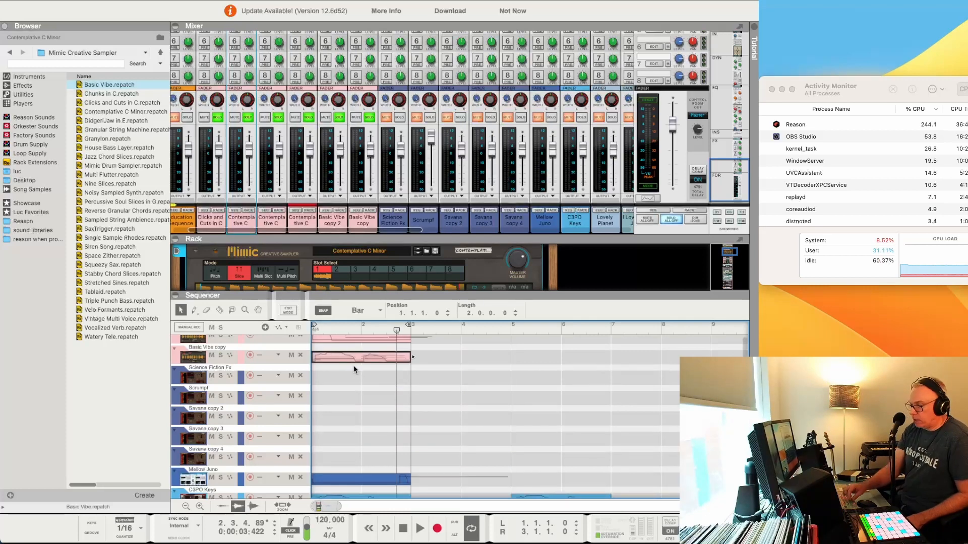
pyautogui.press('super+z')
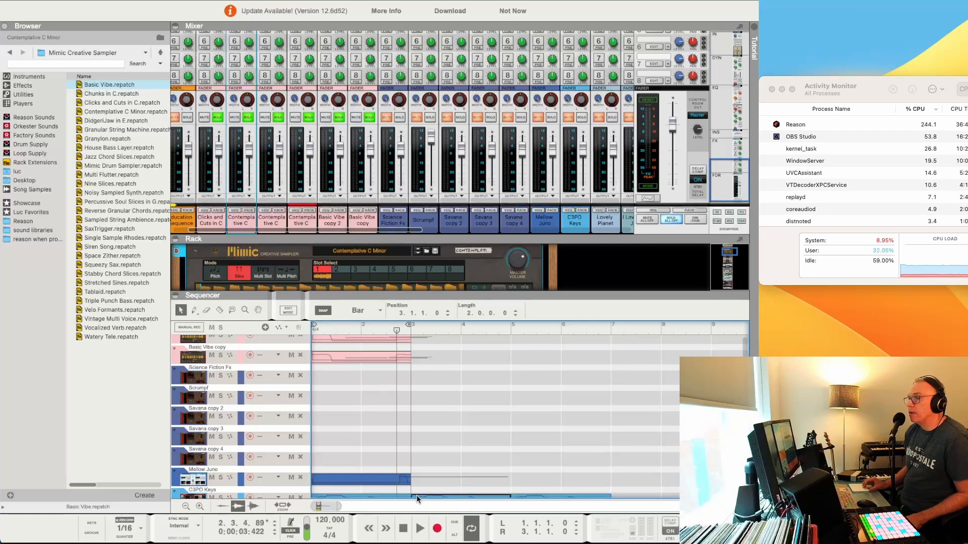
pyautogui.moveTo(416, 495); pyautogui.dragTo(333, 345)
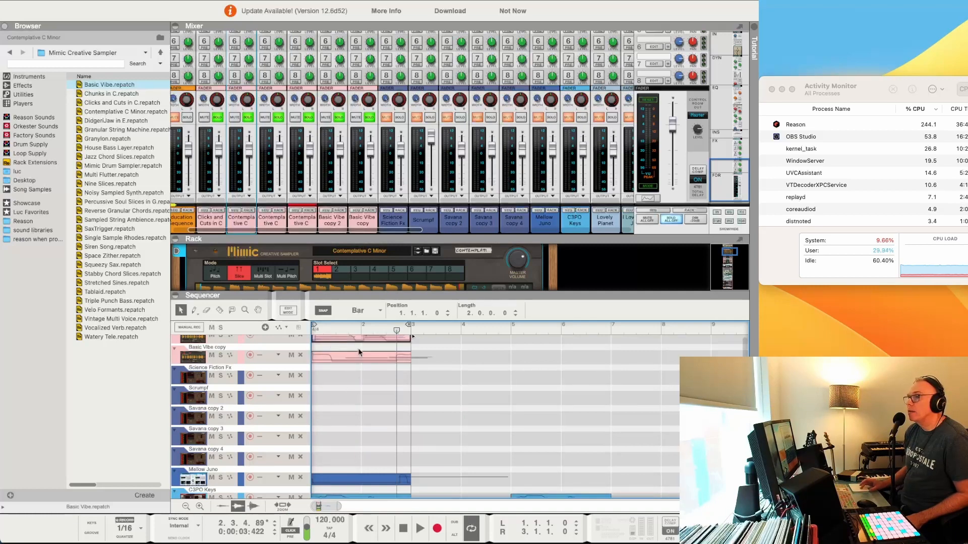
pyautogui.moveTo(529, 498); pyautogui.dragTo(332, 372)
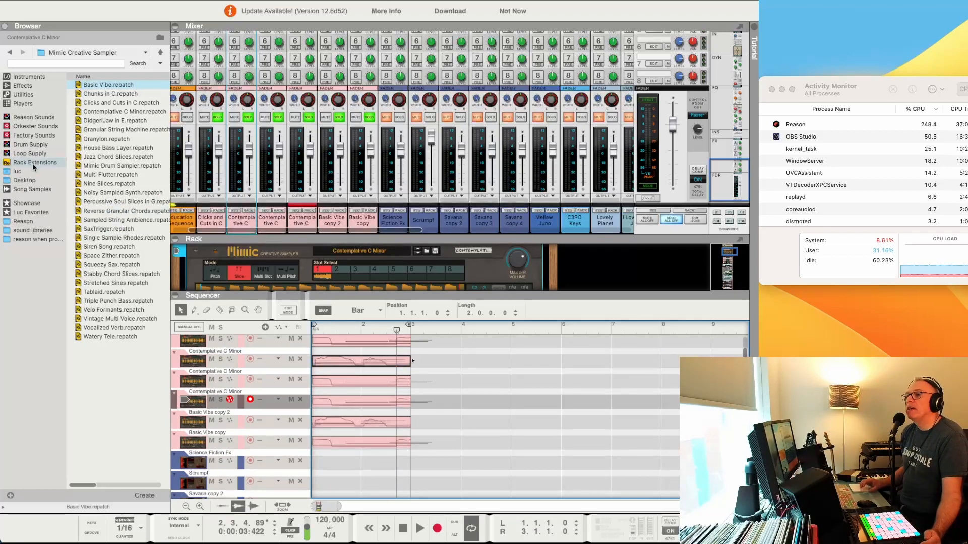
# Add an NN-XT Advanced Sampler instrument track directly below the Master Section
pyautogui.click(25, 76)
pyautogui.scroll(-10, 113, 220)
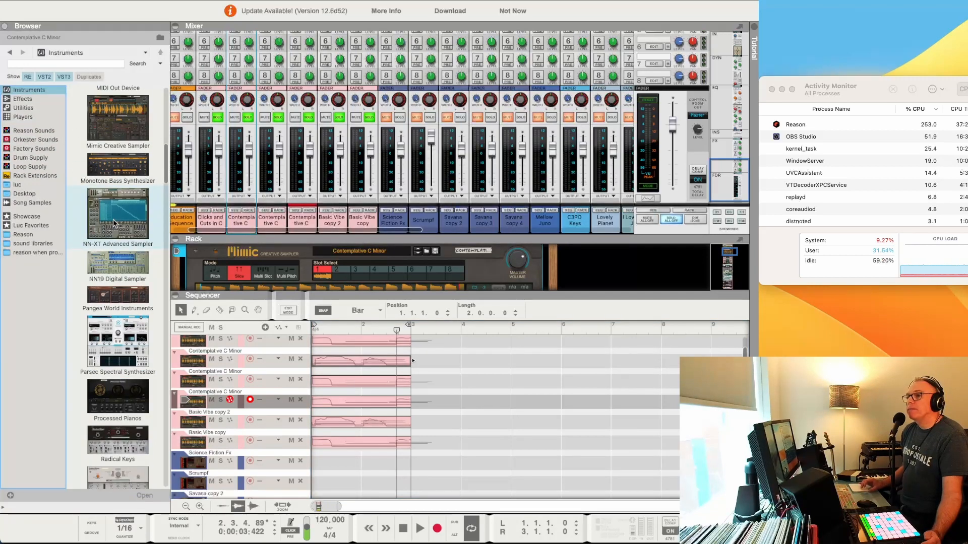
pyautogui.moveTo(113, 219); pyautogui.dragTo(252, 343)
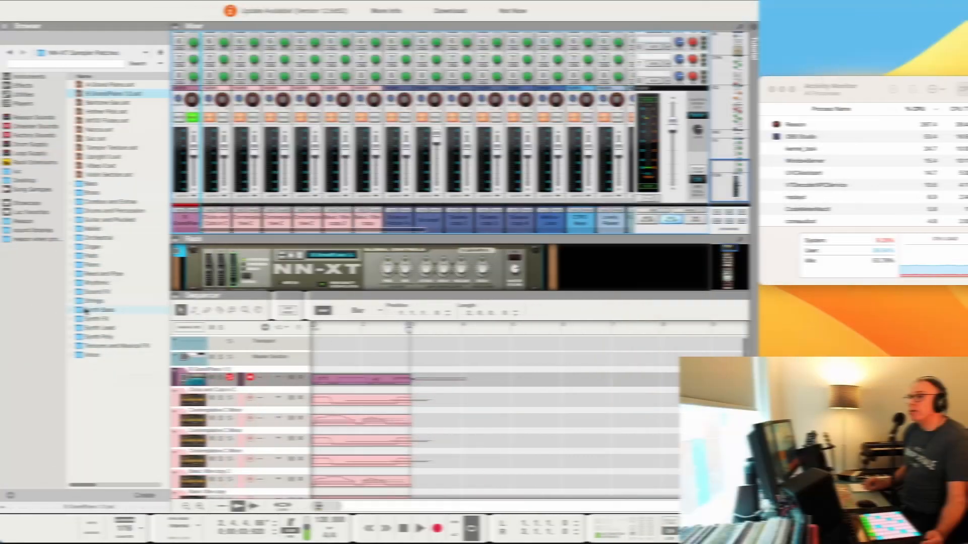
# Create another NN-XT track above B GrandPiano 1.0 with the String Section patch from the Strings folder
pyautogui.click(77, 301)
pyautogui.doubleClick(77, 300)
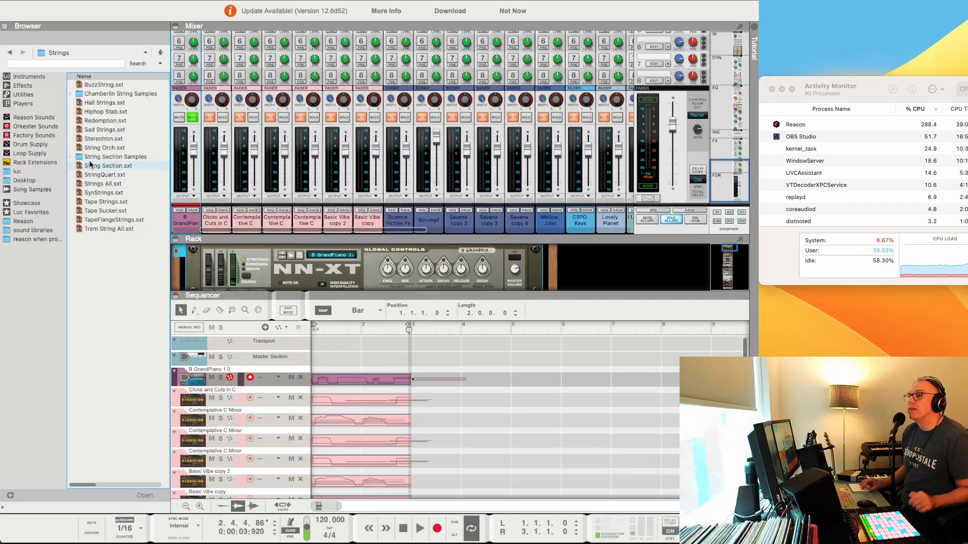
pyautogui.moveTo(89, 165); pyautogui.dragTo(250, 357)
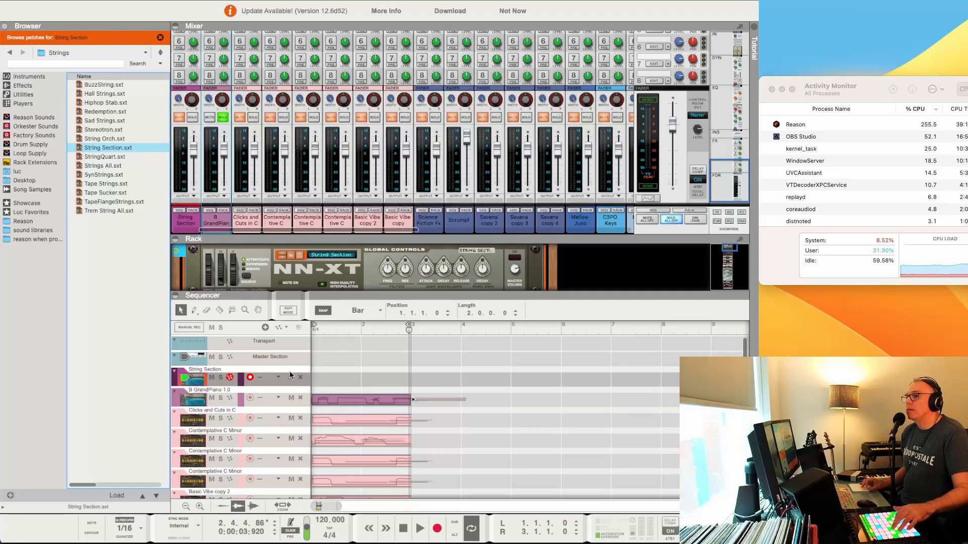
# Solo the String Section channel instead of B GrandPiano 1.0 and record a two-bar part on its track
pyautogui.click(192, 117)
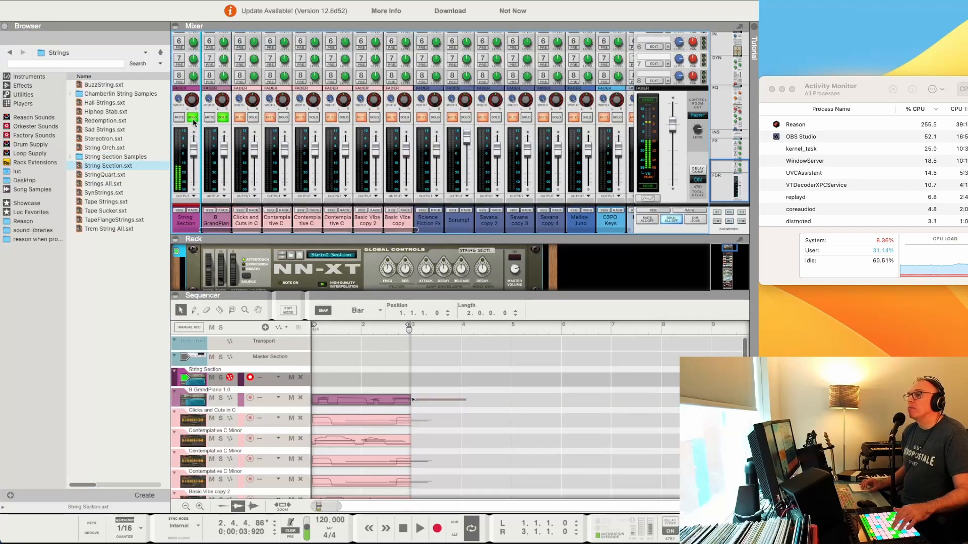
pyautogui.click(222, 118)
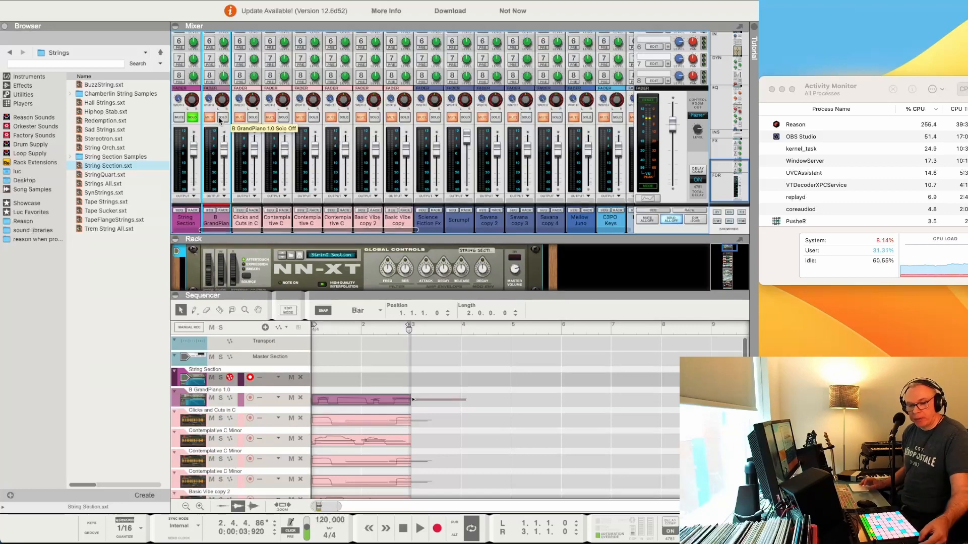
pyautogui.press('super+Return')
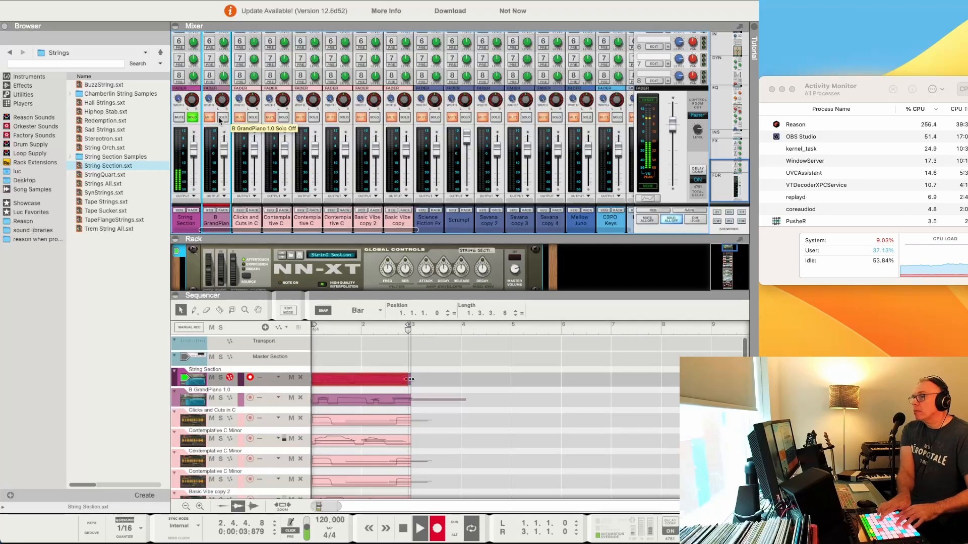
pyautogui.press('space')
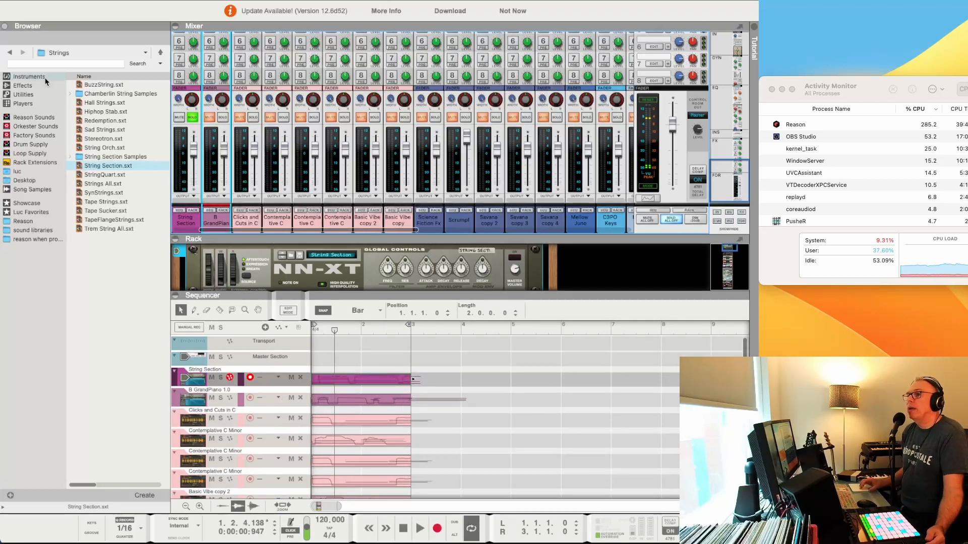
# Create a Hiphop Stab track and record a two-bar part on it, soloed in place of String Section
pyautogui.moveTo(98, 108); pyautogui.dragTo(266, 261)
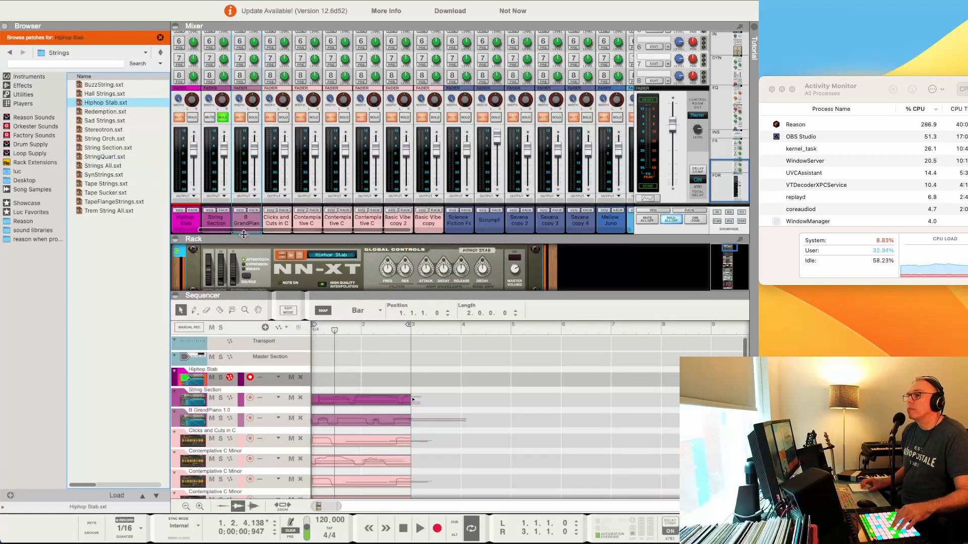
pyautogui.click(192, 117)
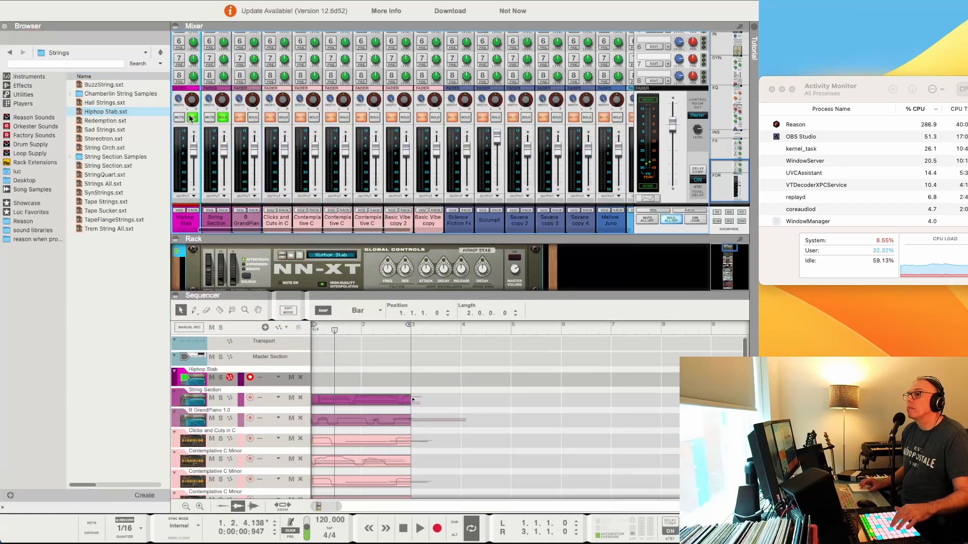
pyautogui.click(222, 118)
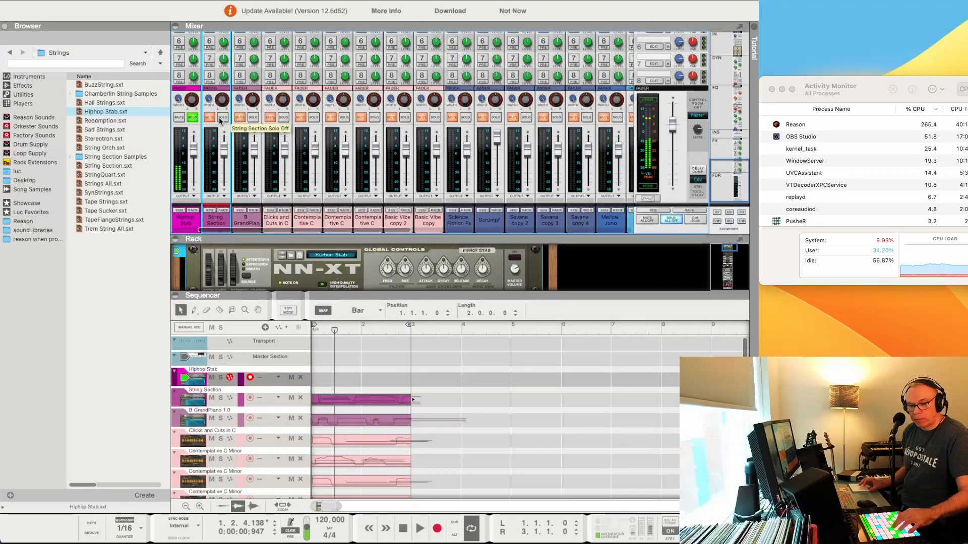
pyautogui.press('super+Return')
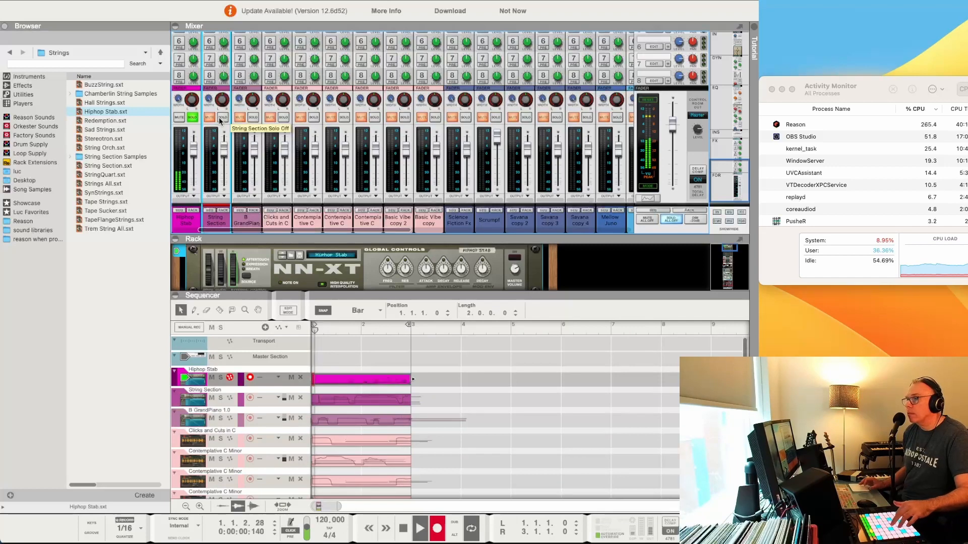
pyautogui.press('space')
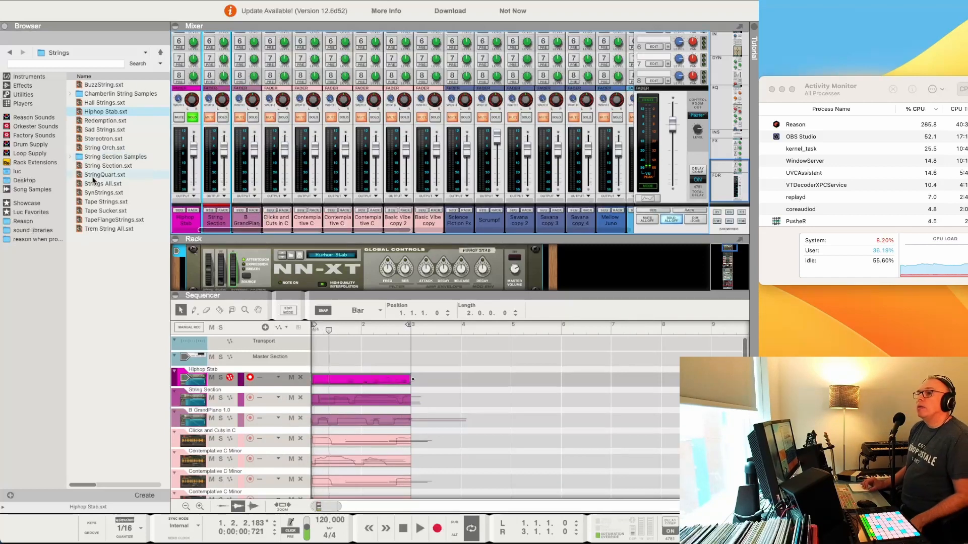
# Create a new NN-XT track above Hiphop Stab with the SynStrings patch
pyautogui.click(95, 193)
pyautogui.moveTo(107, 195); pyautogui.dragTo(230, 367)
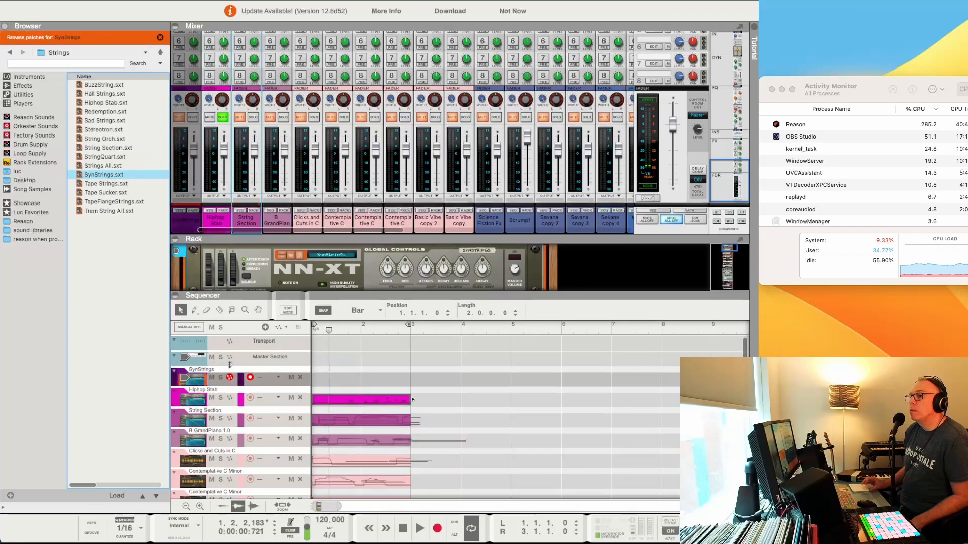
pyautogui.click(80, 132)
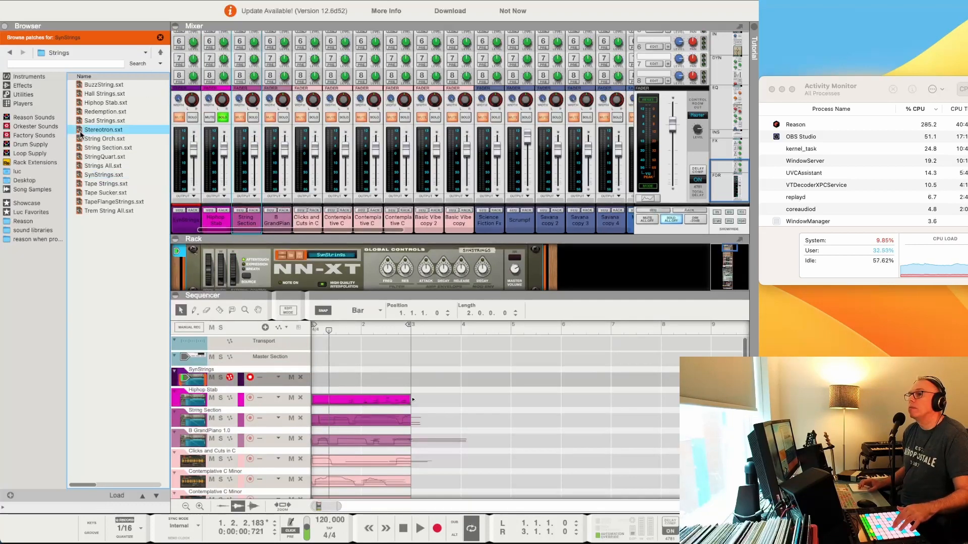
# Solo the SynStrings channel instead of Hiphop Stab and record a two-bar part on its track
pyautogui.click(195, 117)
pyautogui.click(221, 117)
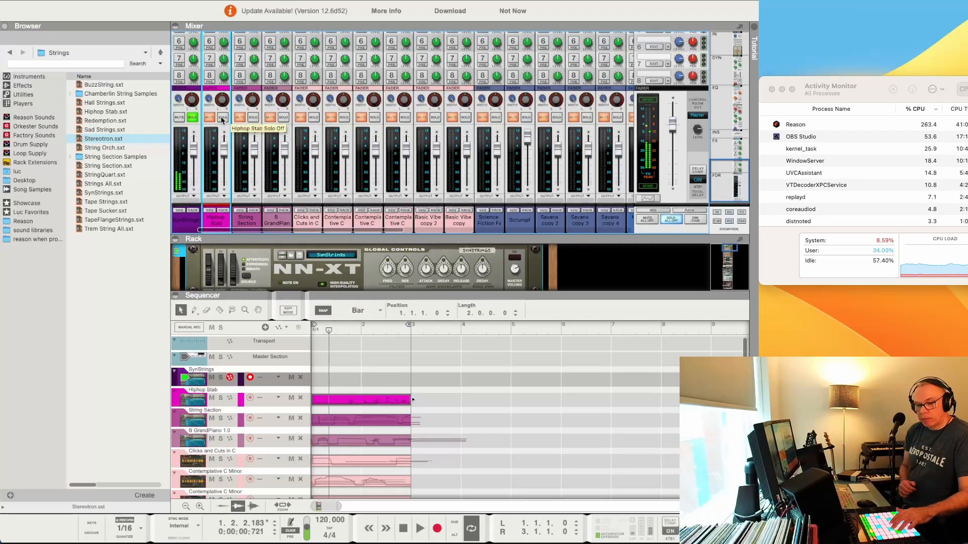
pyautogui.press('super+Return')
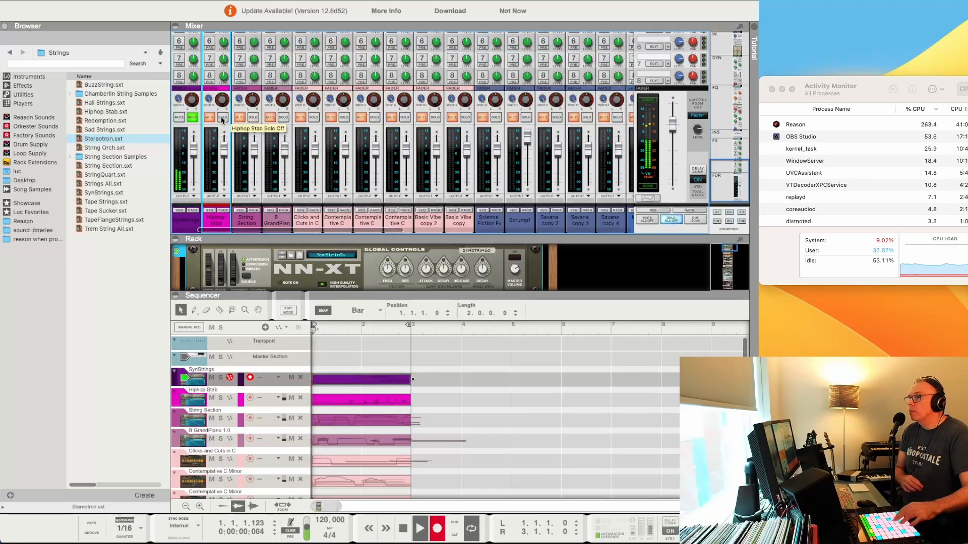
pyautogui.press('space')
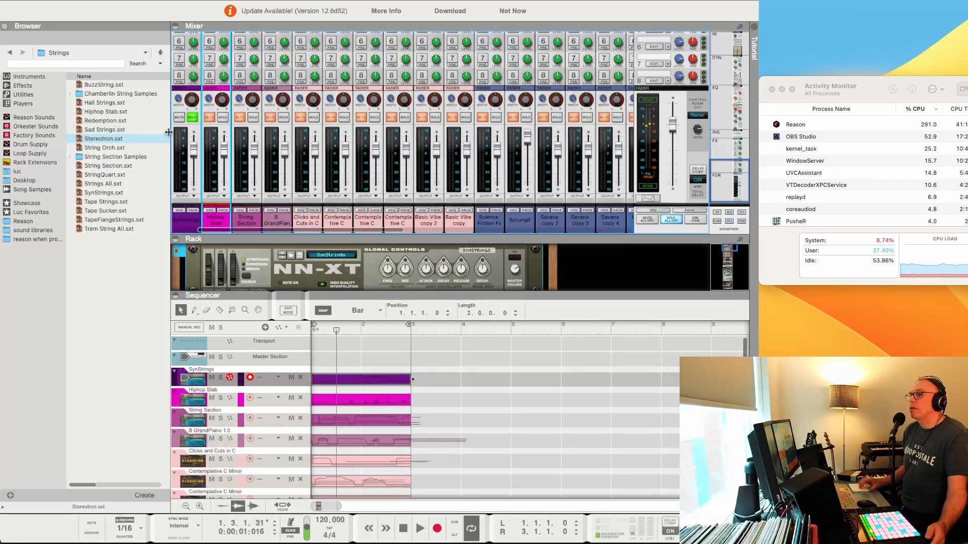
# Turn off the SynStrings solo and pull the master fader down near its minimum
pyautogui.click(191, 118)
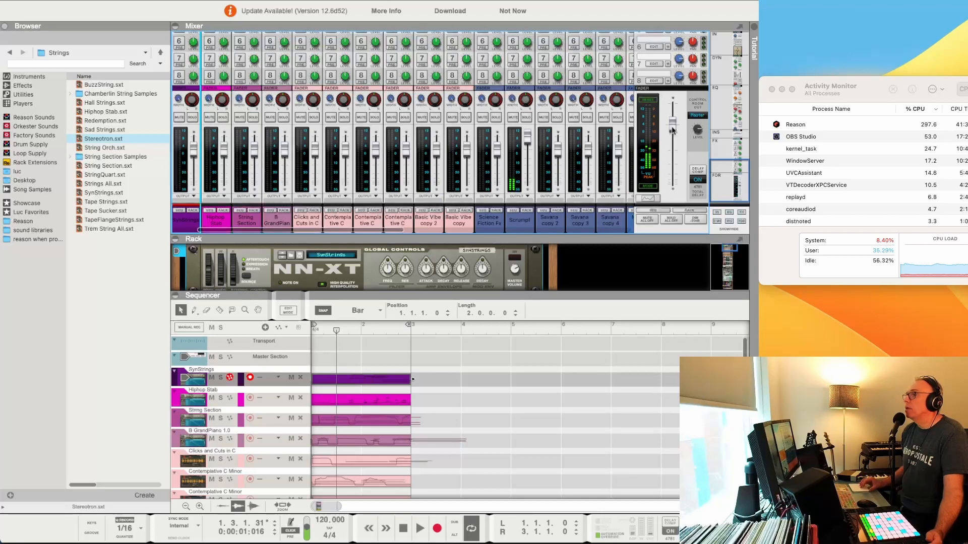
pyautogui.moveTo(672, 130); pyautogui.dragTo(672, 193)
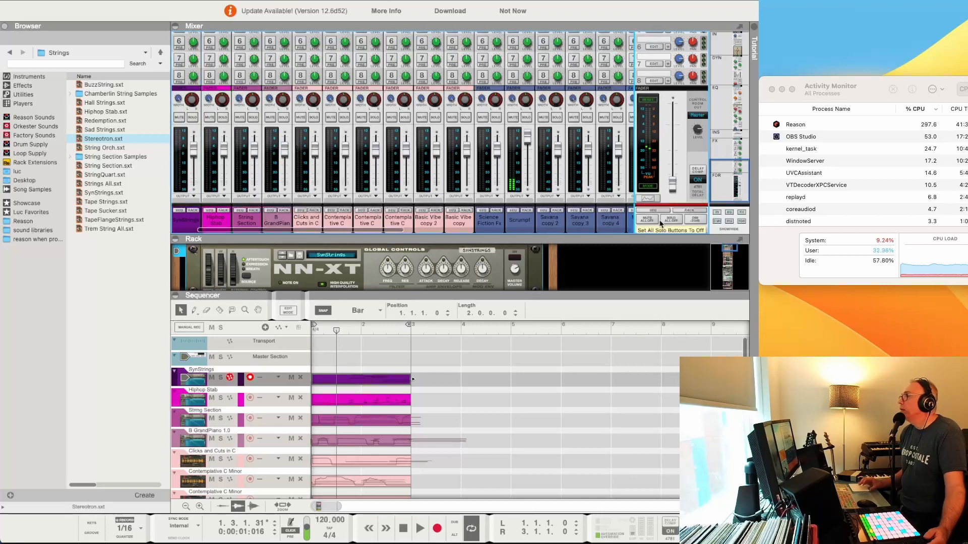
# Play the full loop with all tracks and check Reason's CPU percentage in Activity Monitor
pyautogui.press('space')
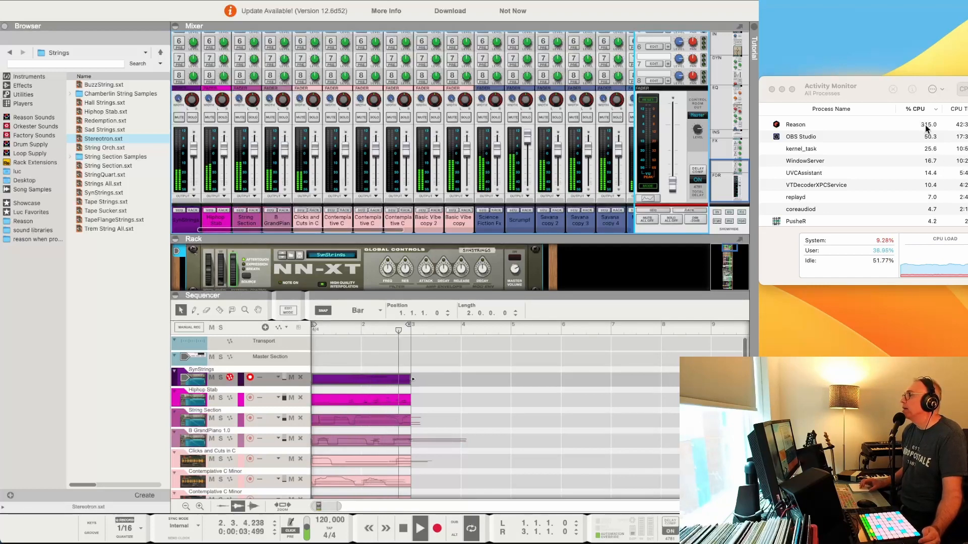
pyautogui.click(933, 111)
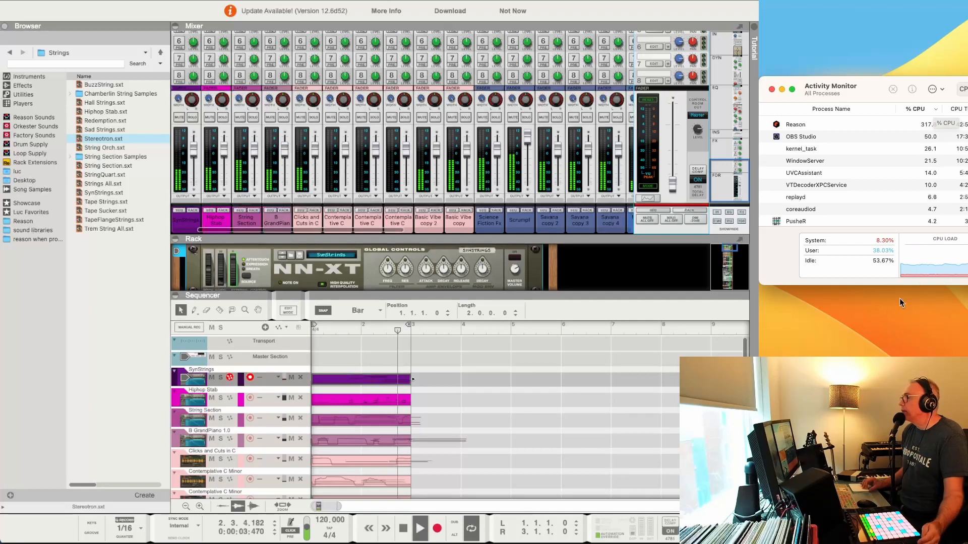
pyautogui.click(884, 337)
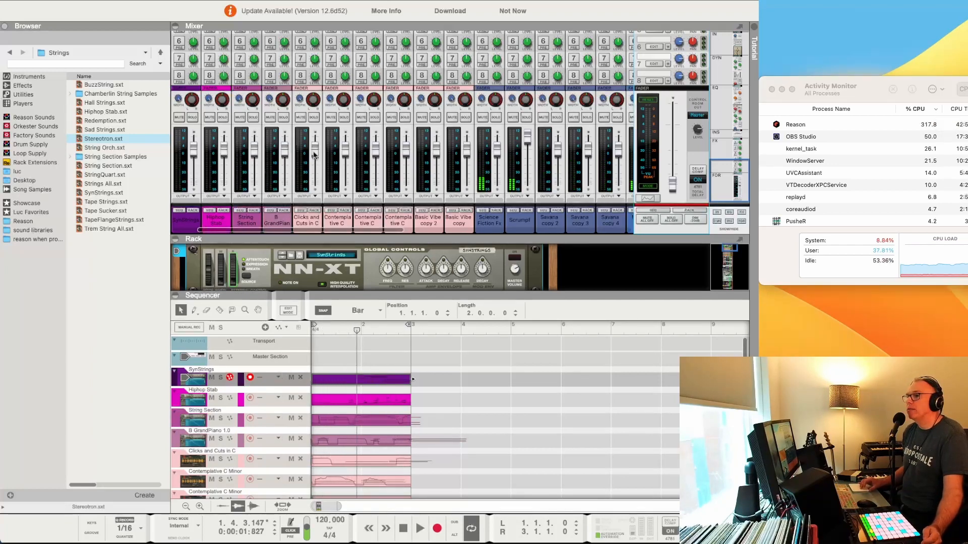
# Duplicate all channels and tracks from Education Sequence through Acoustic Drums, and look over the copied tracks in the sequencer
pyautogui.hscroll(-3, 247, 201)
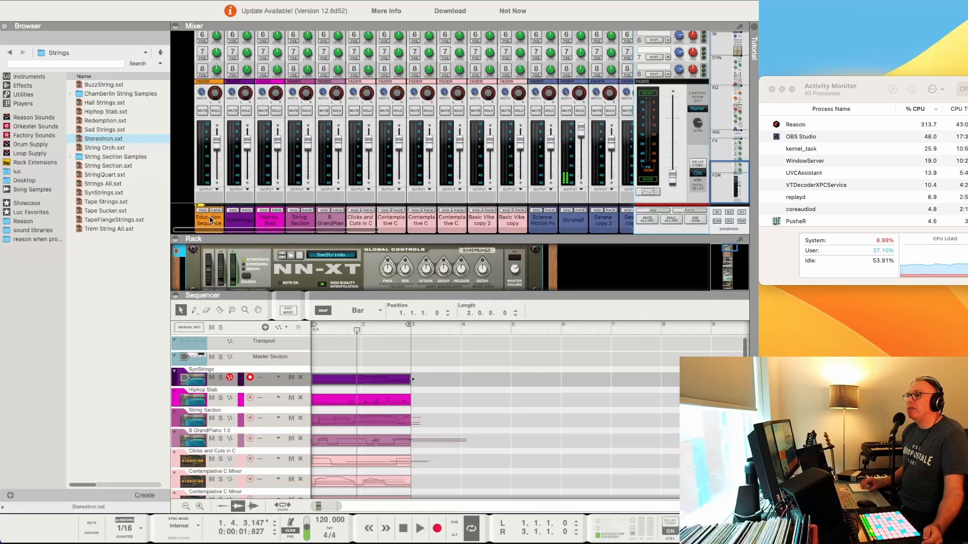
pyautogui.click(210, 221)
pyautogui.hscroll(10, 303, 151)
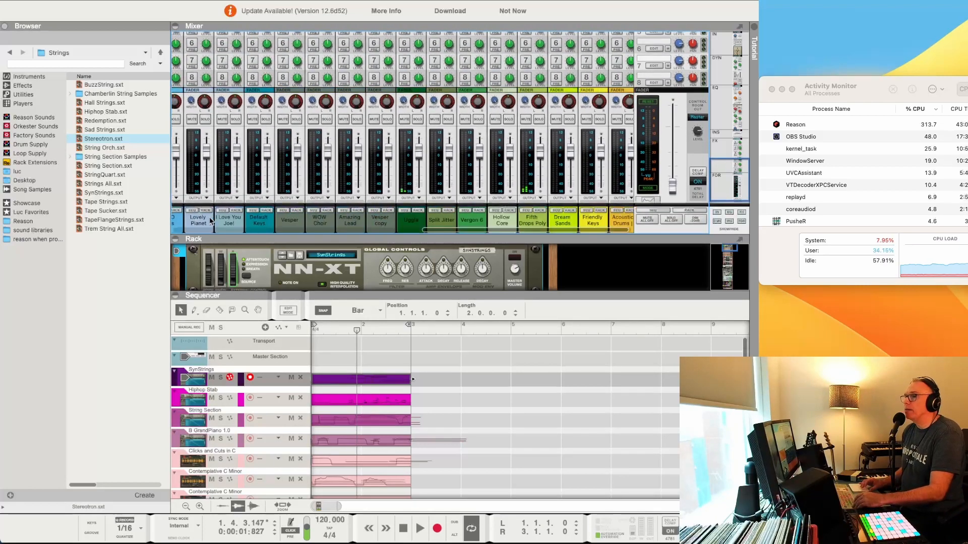
pyautogui.keyDown('shift'); pyautogui.click(617, 225); pyautogui.keyUp('shift')
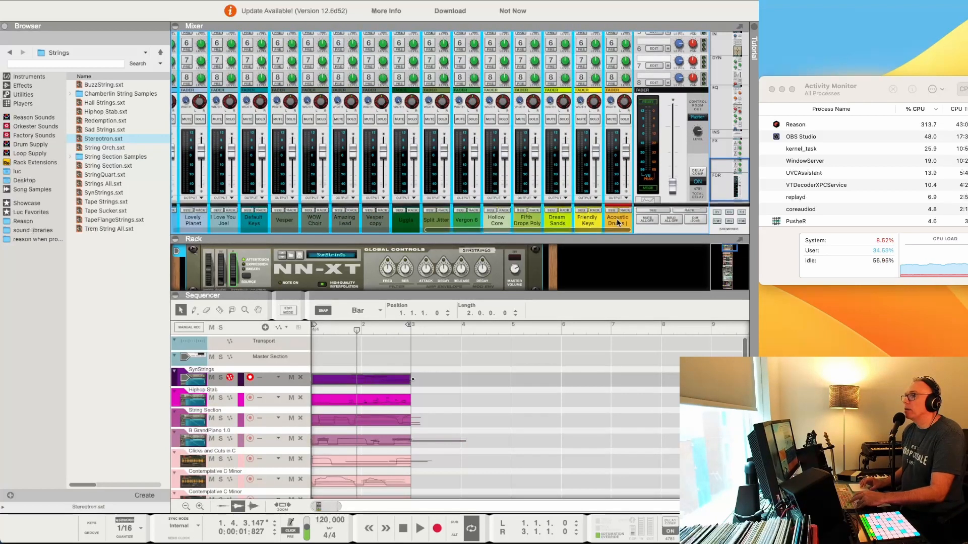
pyautogui.rightClick(617, 223)
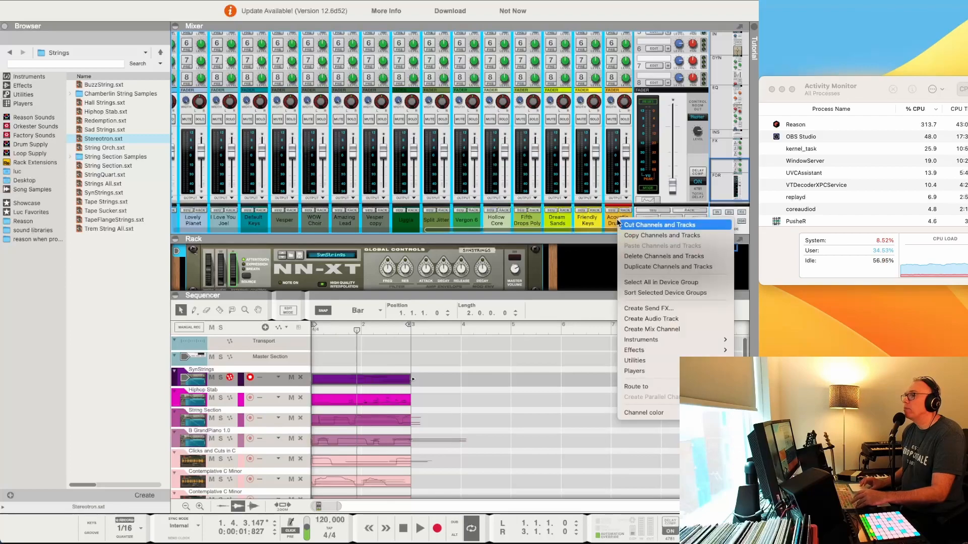
pyautogui.click(636, 267)
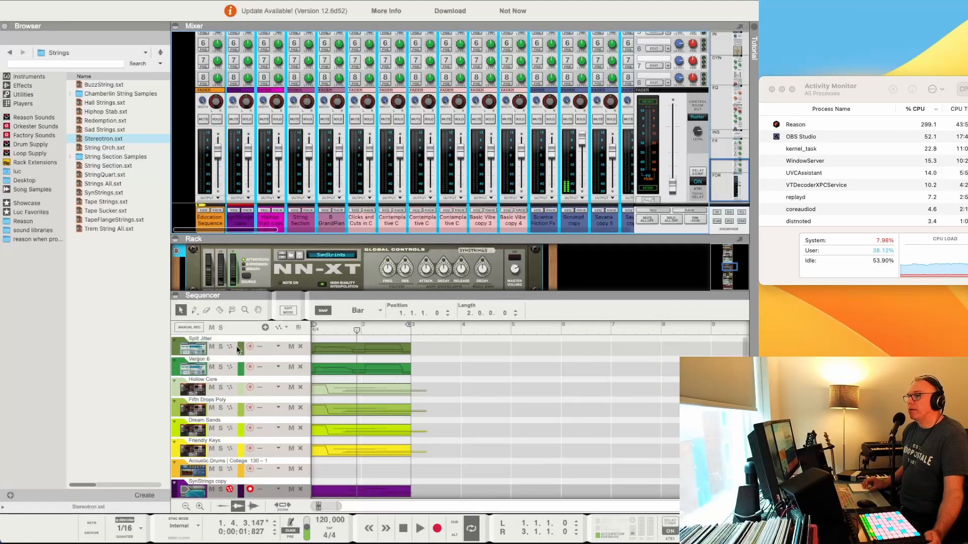
pyautogui.scroll(5, 237, 347)
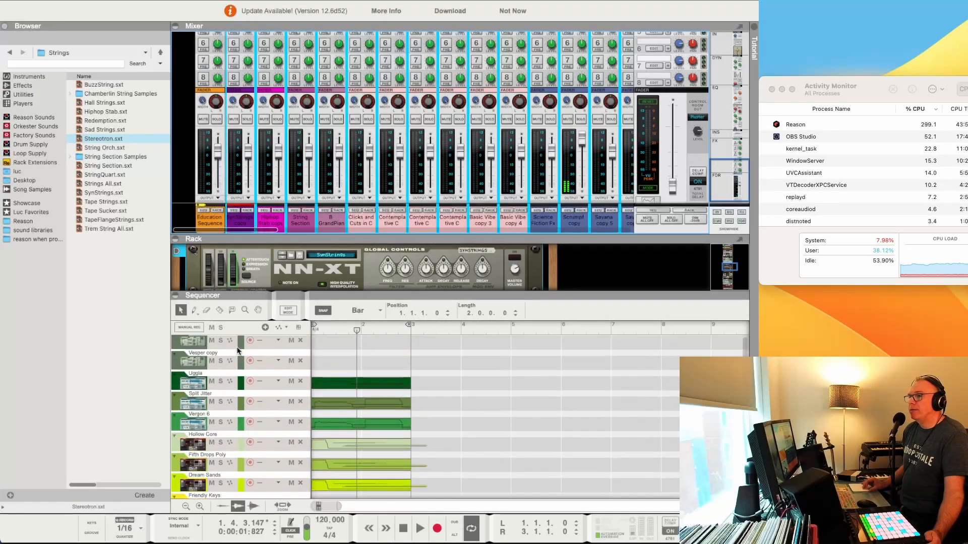
pyautogui.scroll(-15, 237, 347)
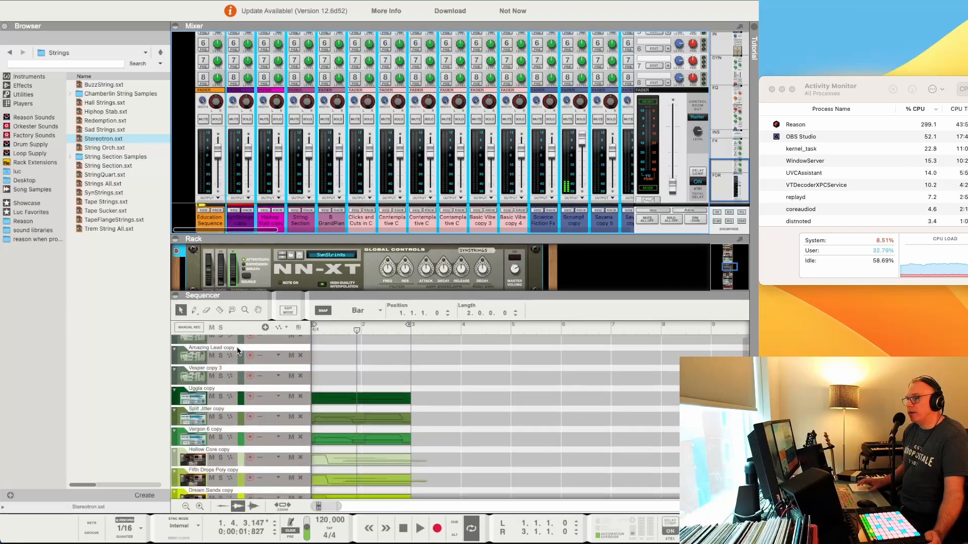
pyautogui.scroll(10, 237, 350)
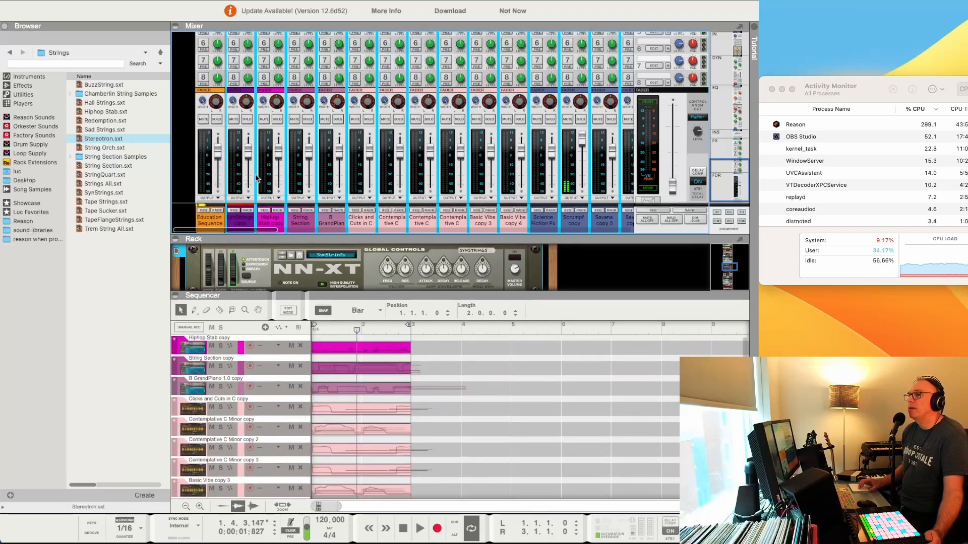
pyautogui.click(208, 223)
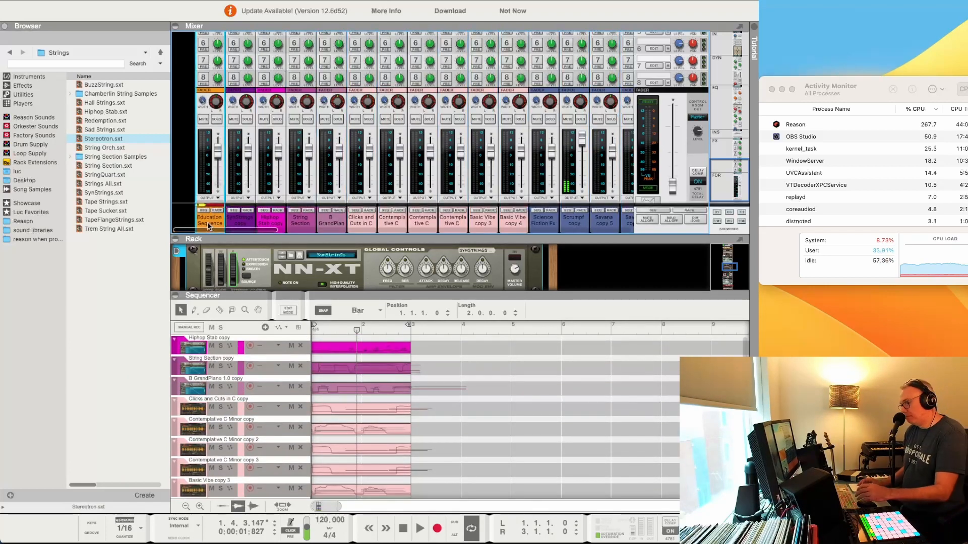
pyautogui.moveTo(208, 228); pyautogui.dragTo(550, 230)
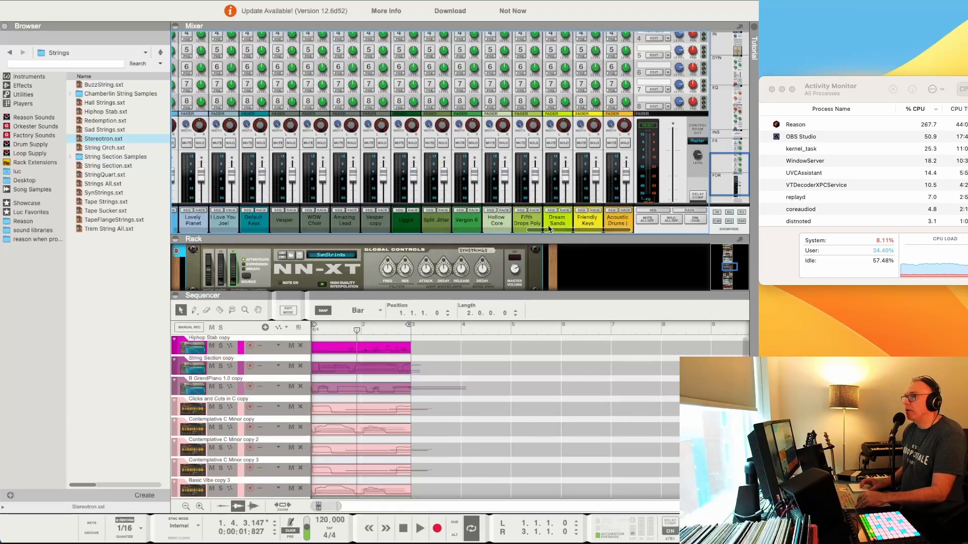
pyautogui.rightClick(612, 218)
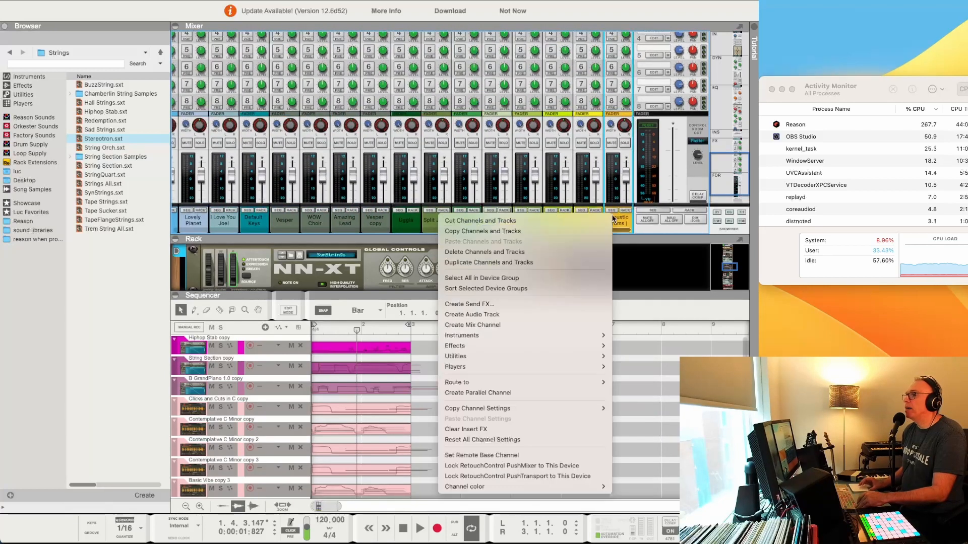
pyautogui.click(439, 193)
# Duplicate the whole channel range again, from Education Sequence through the original Acoustic Drums, including the first set of copies
pyautogui.hscroll(-10, 438, 193)
pyautogui.hscroll(-10, 355, 187)
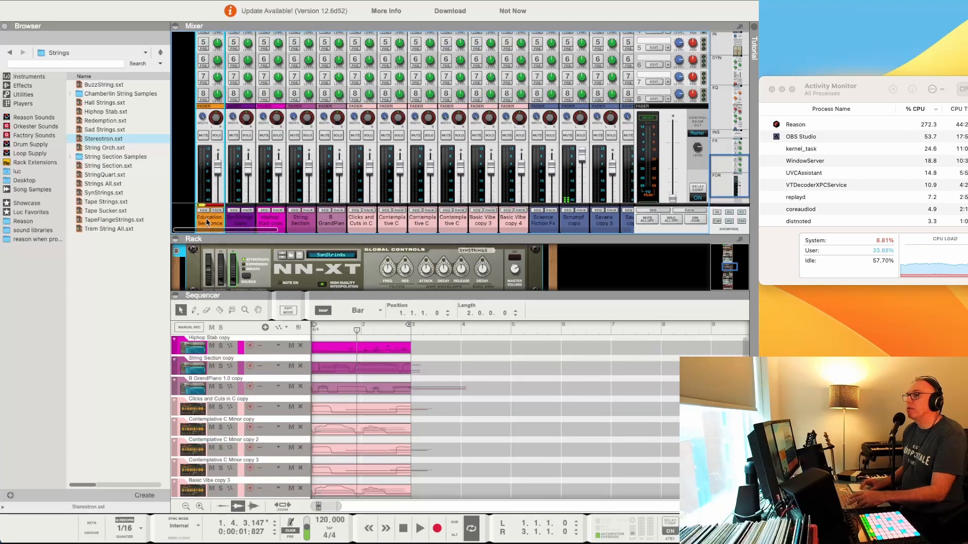
pyautogui.hscroll(15, 207, 222)
pyautogui.scroll(3, 207, 221)
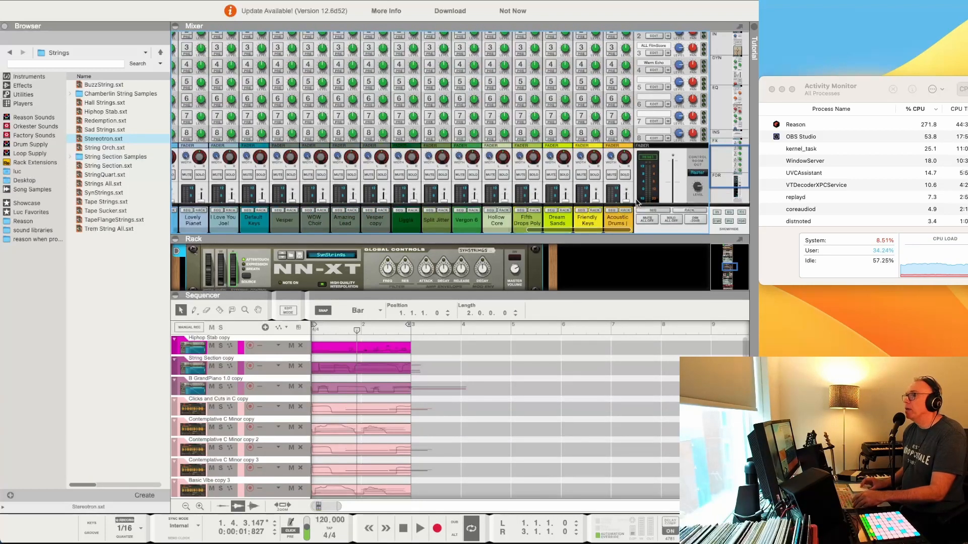
pyautogui.keyDown('shift'); pyautogui.click(616, 226); pyautogui.keyUp('shift')
pyautogui.rightClick(615, 224)
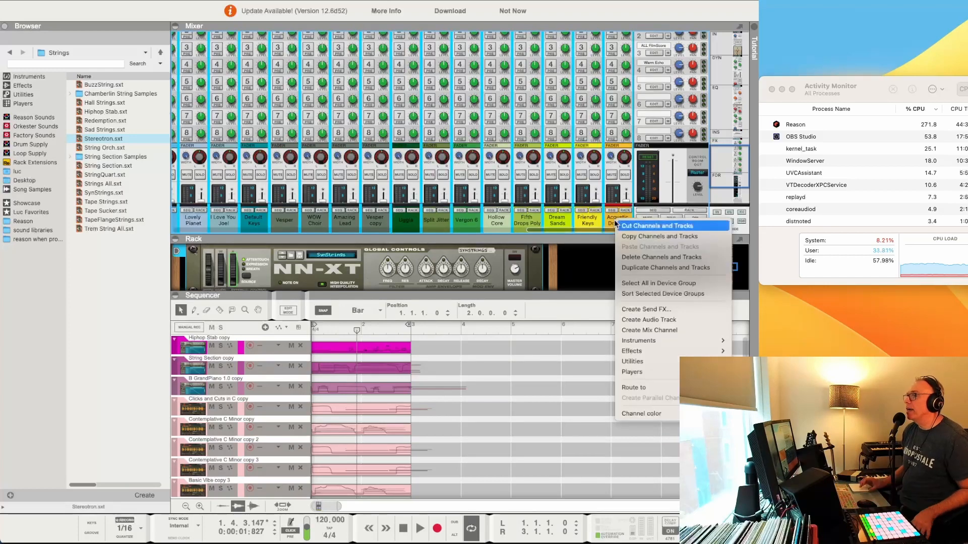
pyautogui.click(643, 269)
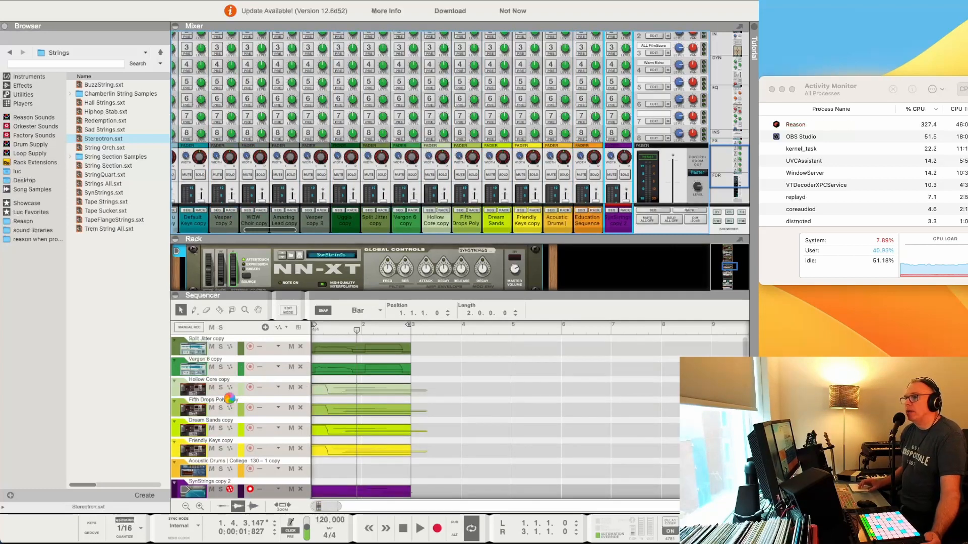
# Select the SynStrings track at the start of the track list and deny PusheR's accessibility access request
pyautogui.scroll(15, 230, 399)
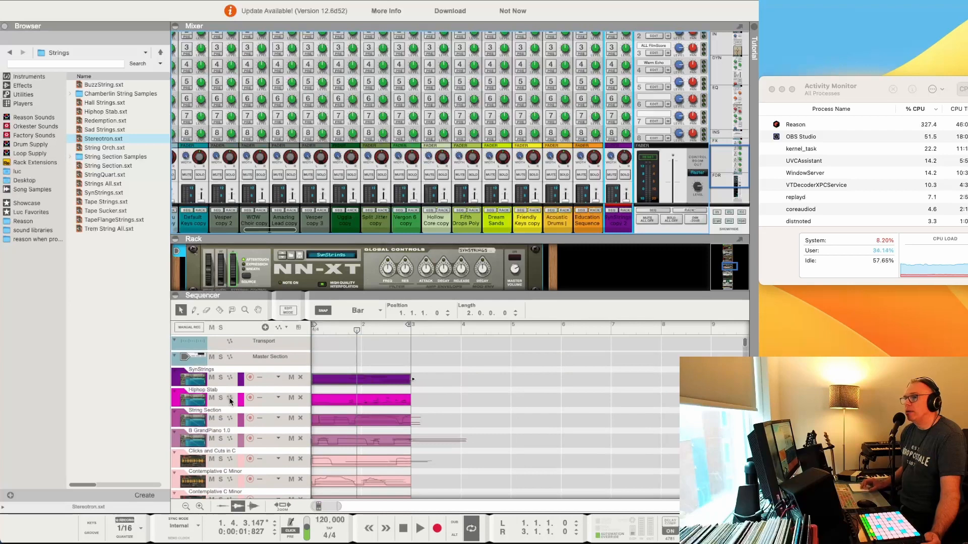
pyautogui.click(214, 386)
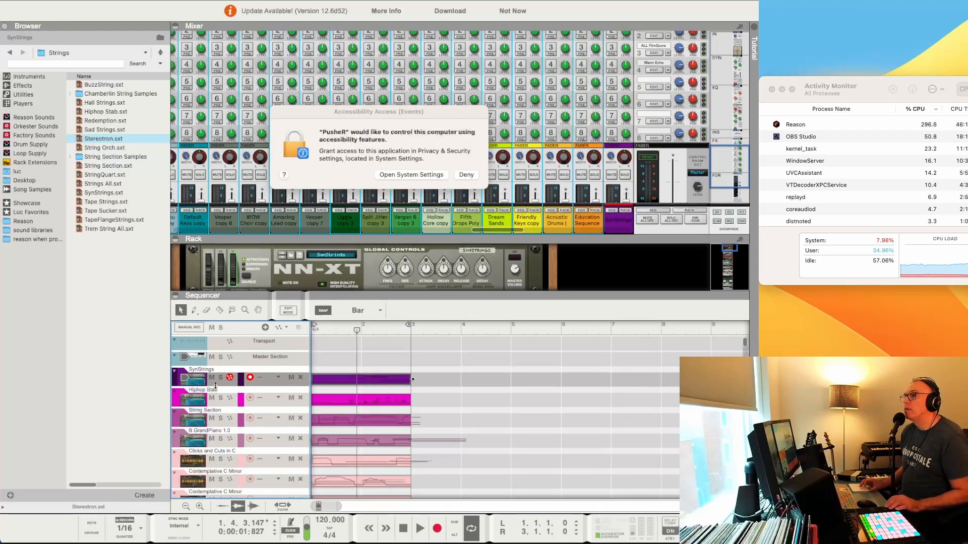
pyautogui.click(304, 114)
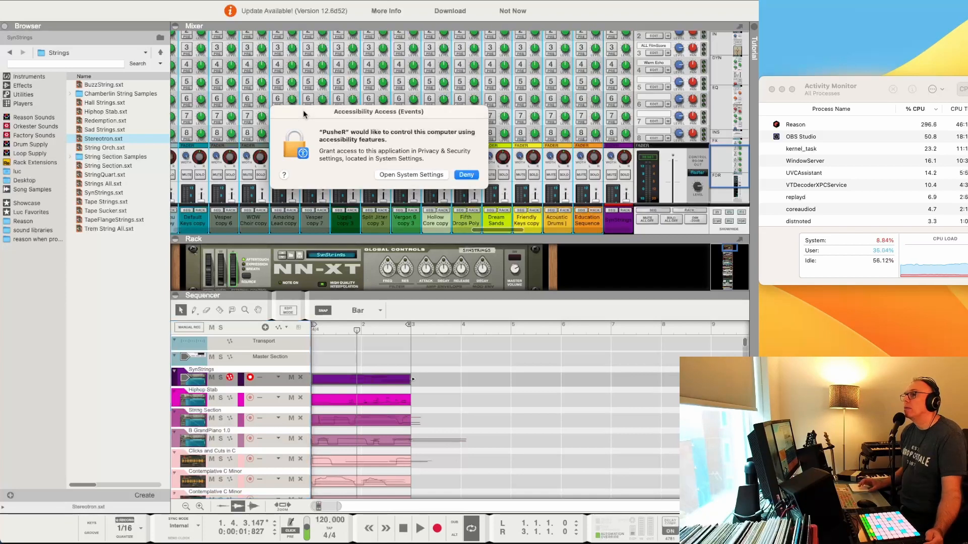
pyautogui.click(454, 174)
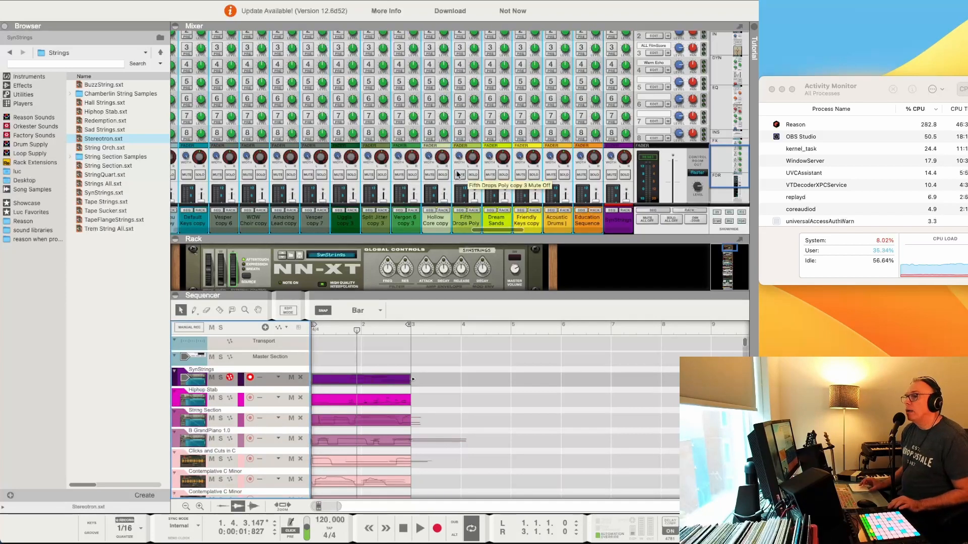
# Step down through the track list from SynStrings to Mellow Juno copy 3 to examine the originals and their duplicates
pyautogui.press('Down')
pyautogui.press('Down')
pyautogui.press('Down')
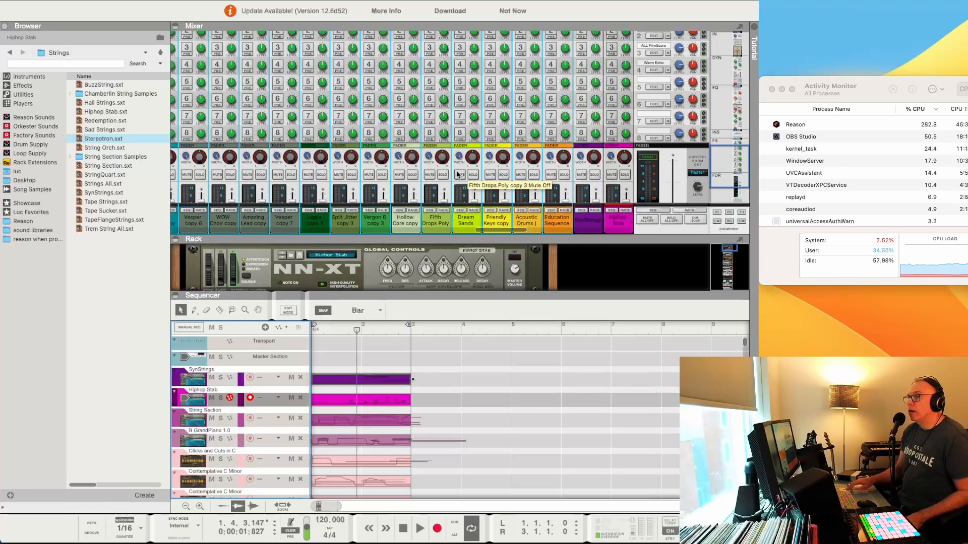
pyautogui.press('Down')
pyautogui.press('Down')
pyautogui.press('Down')
pyautogui.press('Down')
pyautogui.press('Down')
pyautogui.press('Down')
pyautogui.press('Down')
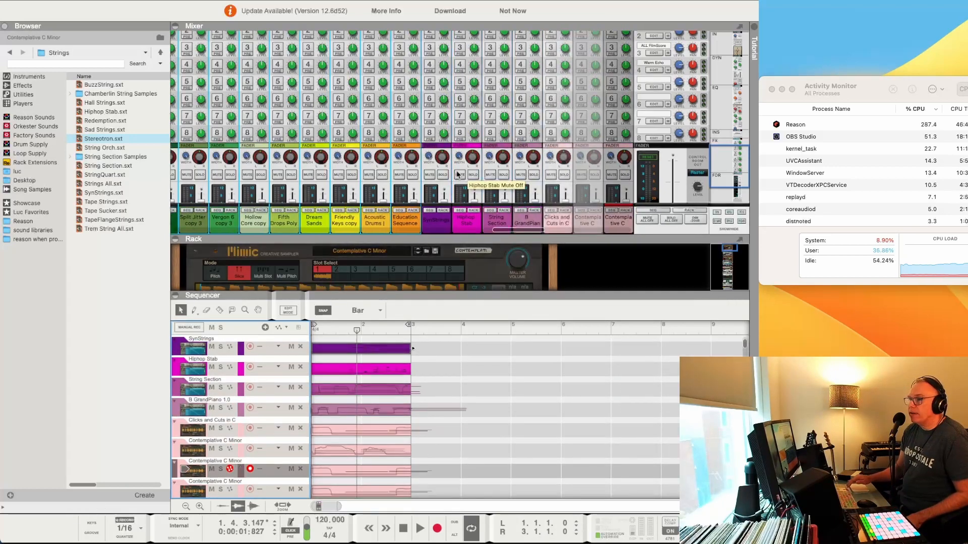
pyautogui.press('Down')
pyautogui.press('Down')
pyautogui.press('Down')
pyautogui.press('Down')
pyautogui.press('Down')
pyautogui.press('Down')
pyautogui.press('Down')
pyautogui.press('Down')
pyautogui.press('Down')
pyautogui.press('Down')
pyautogui.press('Down')
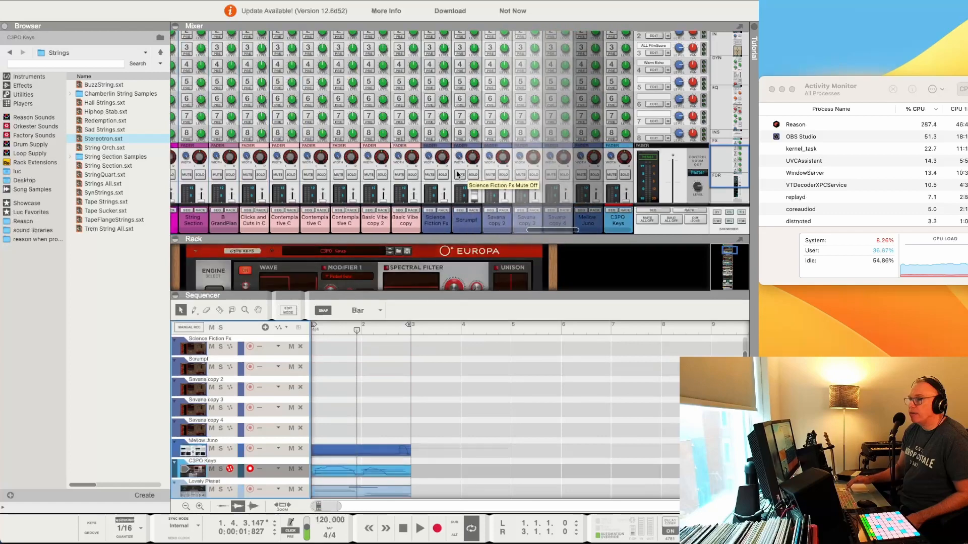
pyautogui.press('Down')
pyautogui.press('Down')
pyautogui.press('Down')
pyautogui.press('Down')
pyautogui.press('Down')
pyautogui.press('Down')
pyautogui.press('Down')
pyautogui.press('Down')
pyautogui.press('Down')
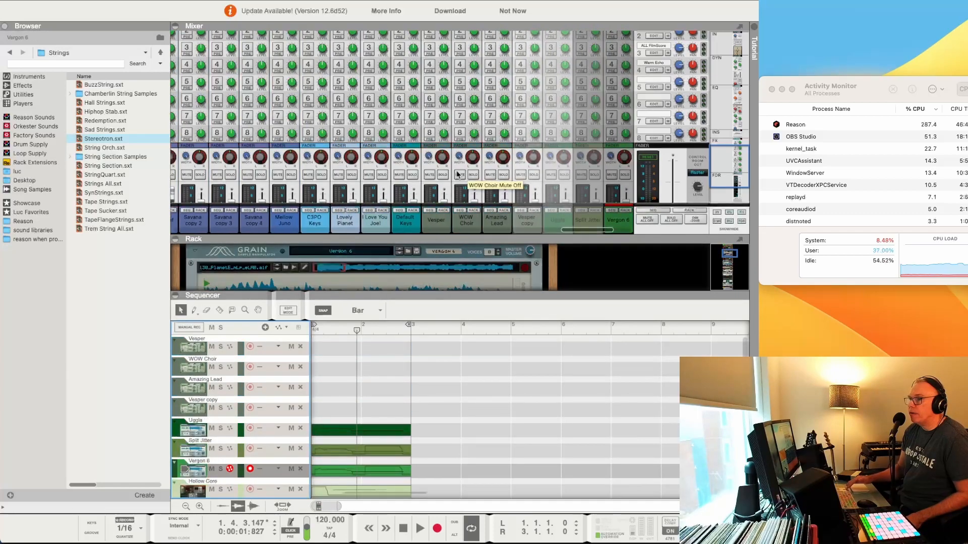
pyautogui.press('Down')
pyautogui.press('Down')
pyautogui.press('Down')
pyautogui.press('Down')
pyautogui.press('Down')
pyautogui.press('Down')
pyautogui.press('Down')
pyautogui.press('Down')
pyautogui.press('Down')
pyautogui.press('Down')
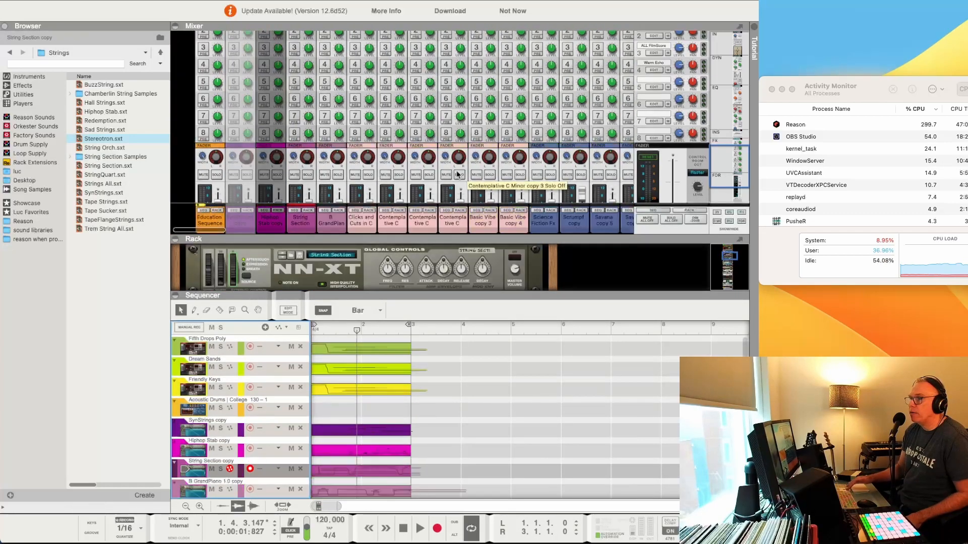
pyautogui.press('Down')
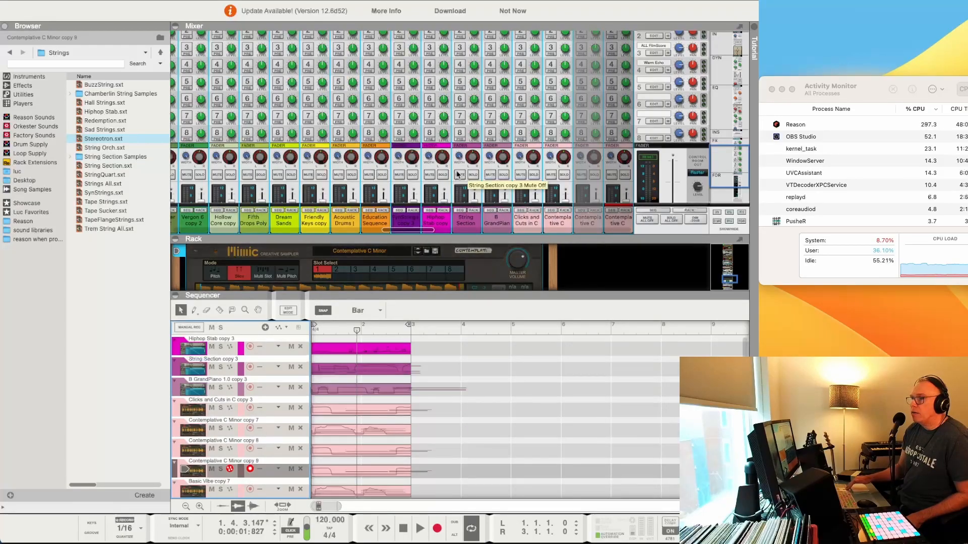
pyautogui.press('Down')
pyautogui.press('Down')
pyautogui.press('Down')
pyautogui.press('Down')
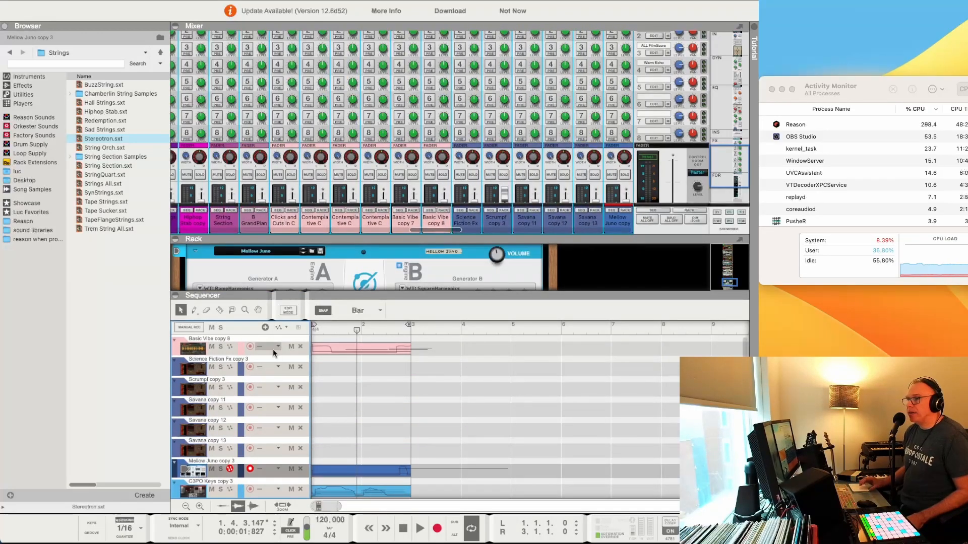
# Examine the end of the track list, stepping upward from the original Education Sequence track through its copies
pyautogui.scroll(8, 236, 444)
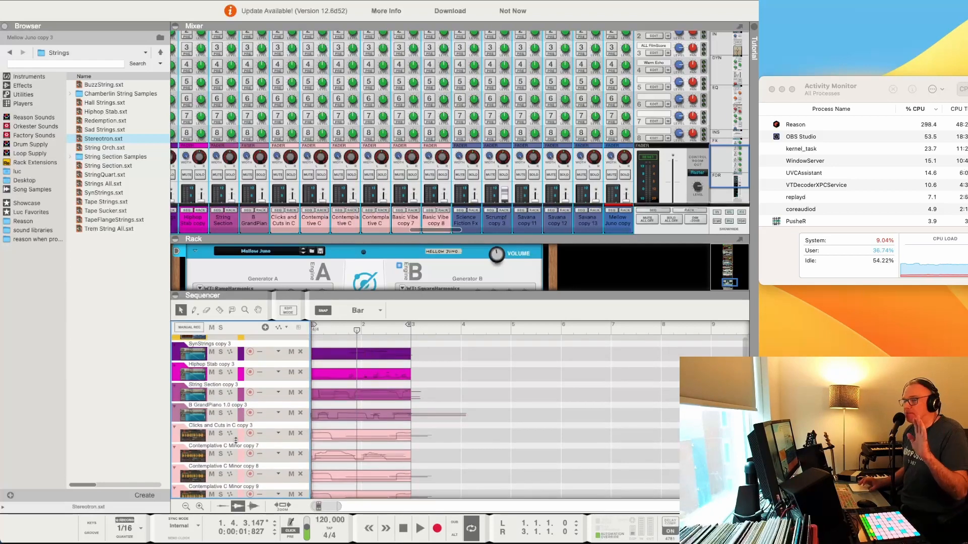
pyautogui.scroll(-15, 236, 443)
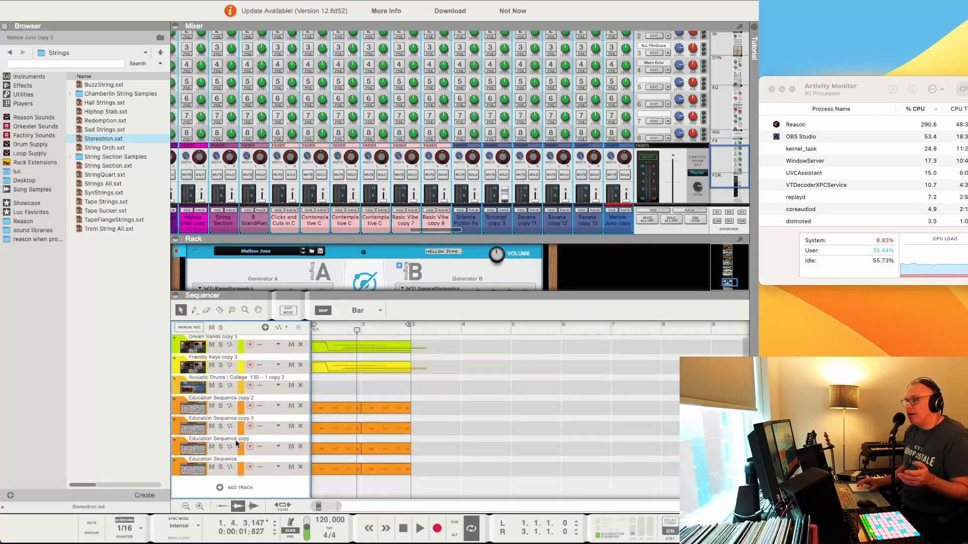
pyautogui.click(222, 474)
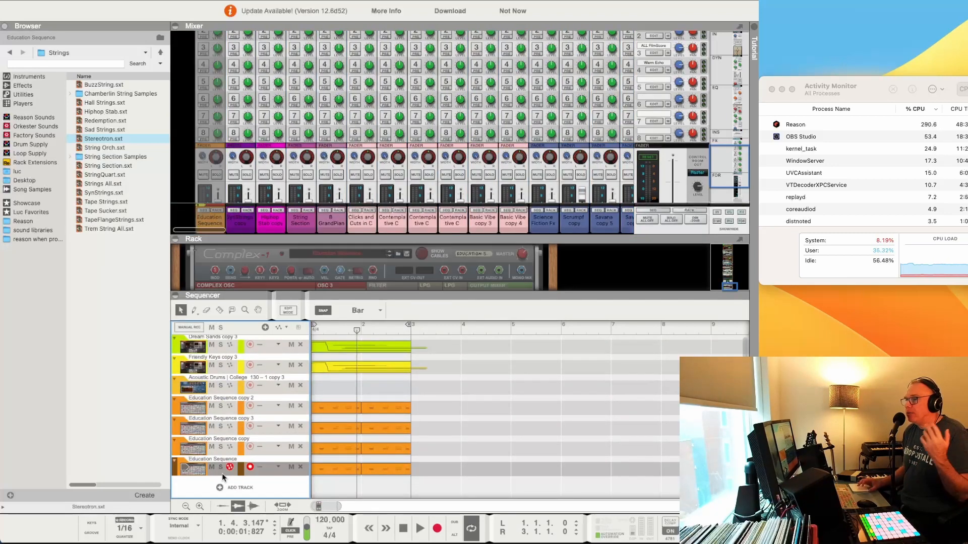
pyautogui.press('Up')
pyautogui.press('Up')
pyautogui.press('Up')
pyautogui.press('Up')
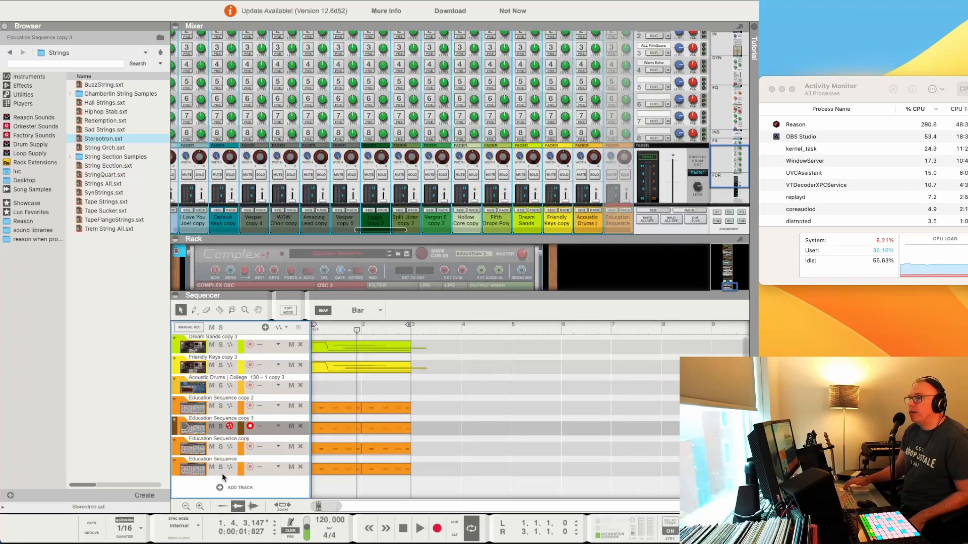
pyautogui.press('Up')
pyautogui.press('Up')
pyautogui.press('Up')
pyautogui.press('Up')
pyautogui.press('Up')
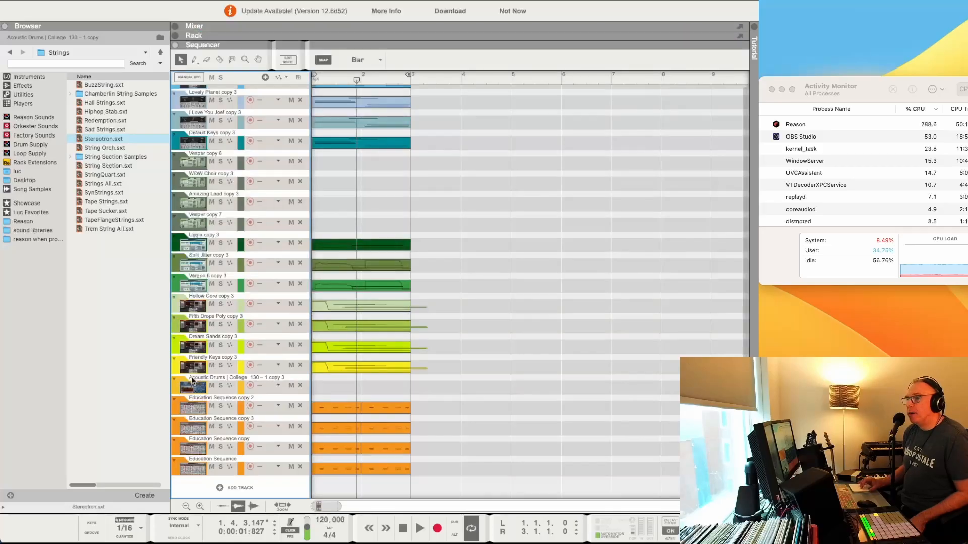
# Select the Education Sequence copy 2 track and unfold the Mixer above the sequencer, showing its fader section
pyautogui.click(231, 426)
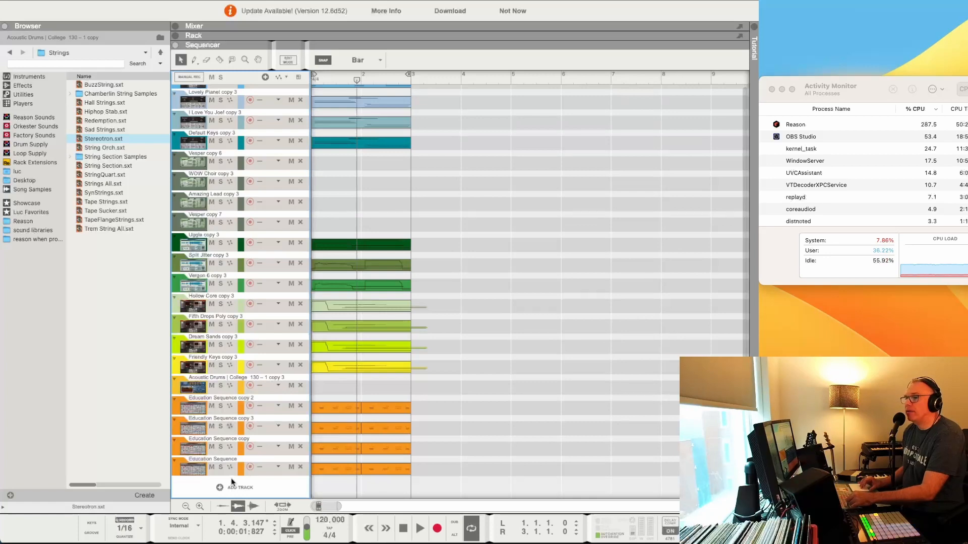
pyautogui.scroll(15, 231, 479)
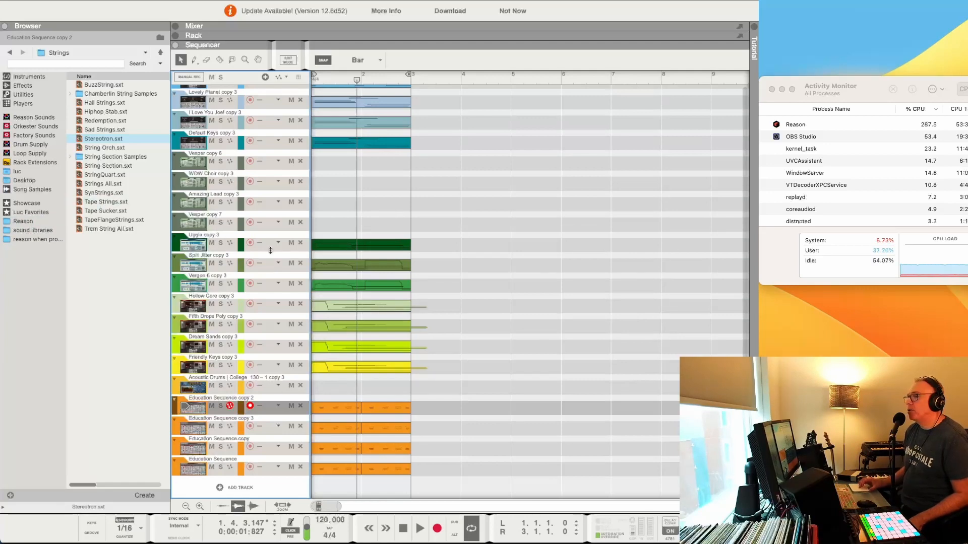
pyautogui.click(180, 24)
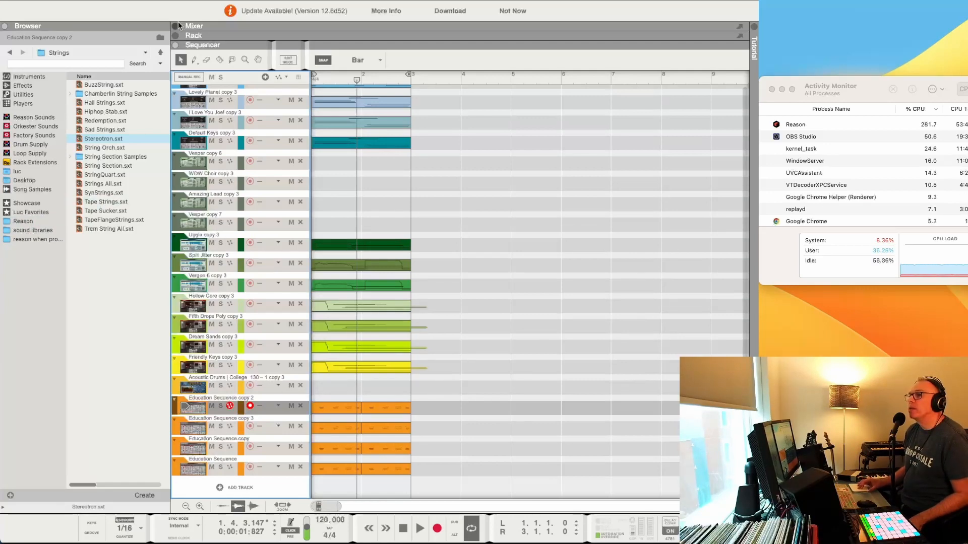
pyautogui.scroll(-3, 672, 215)
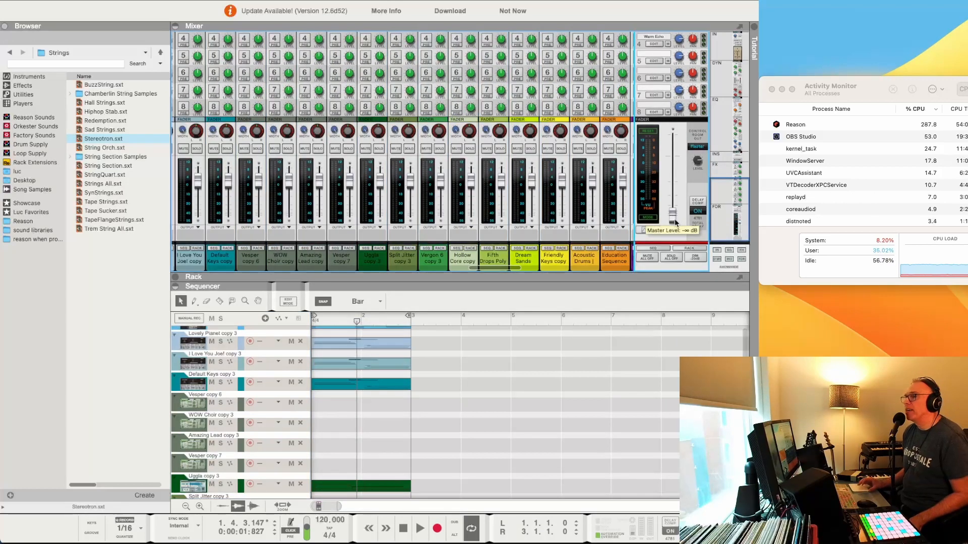
# Locate the Master Section track in the sequencer and shift the Activity Monitor window to expose its CPU Time column
pyautogui.hscroll(15, 341, 183)
pyautogui.scroll(1, 340, 183)
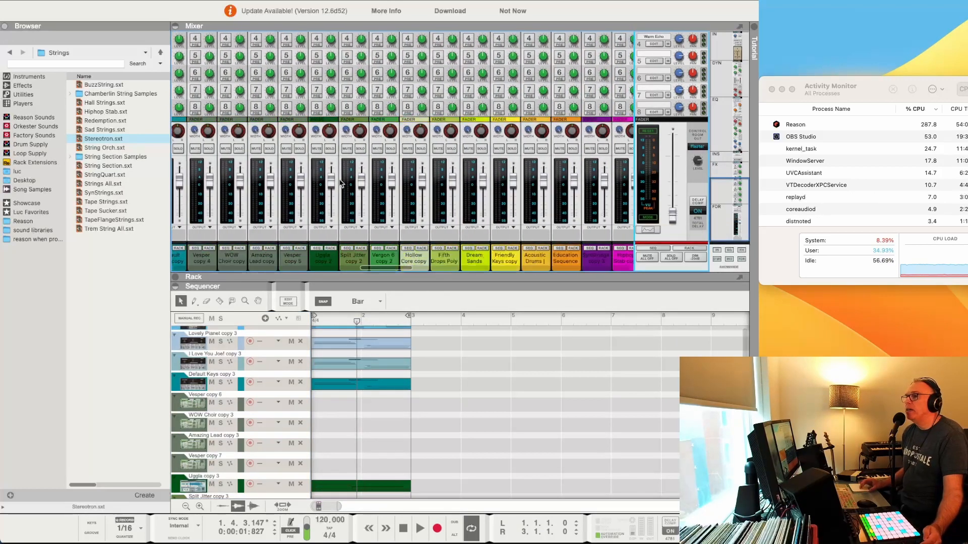
pyautogui.hscroll(14, 340, 183)
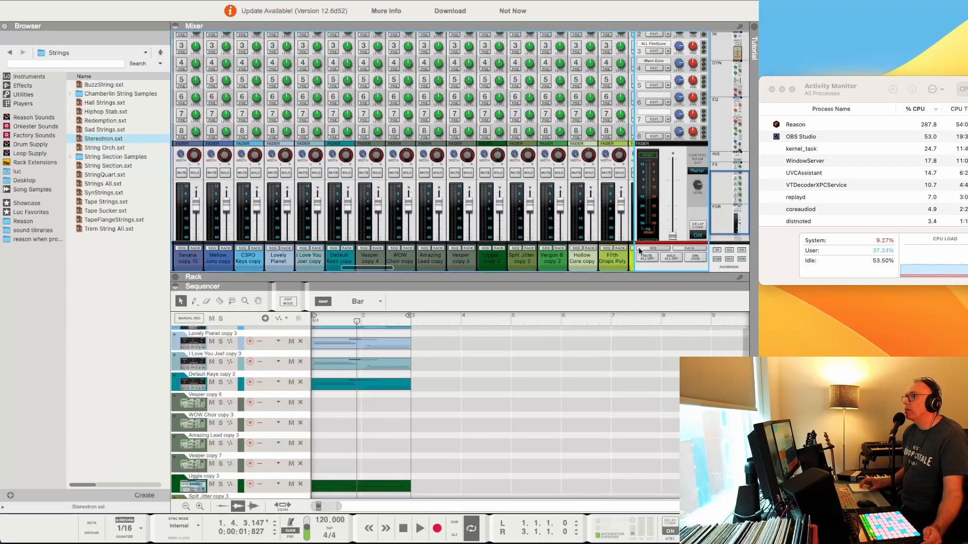
pyautogui.click(653, 249)
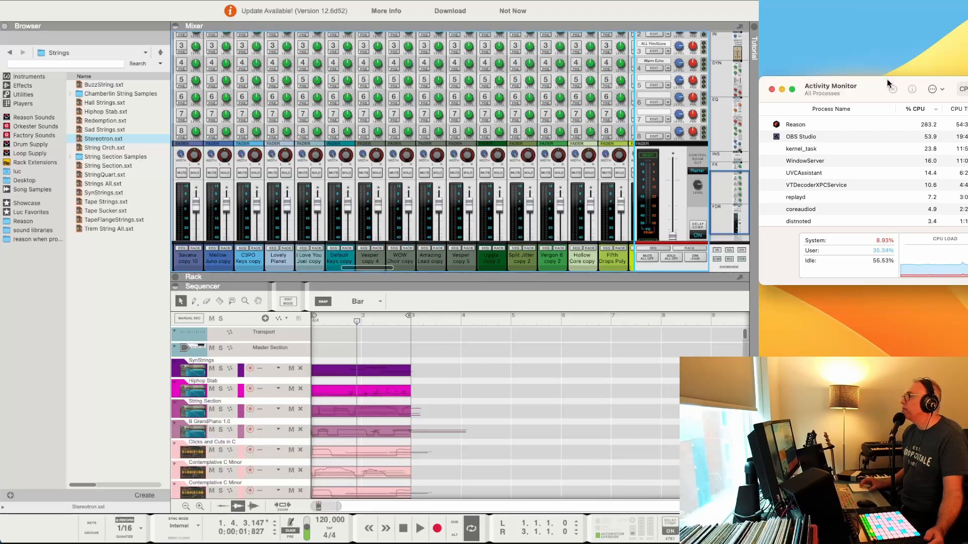
pyautogui.moveTo(871, 81); pyautogui.dragTo(840, 74)
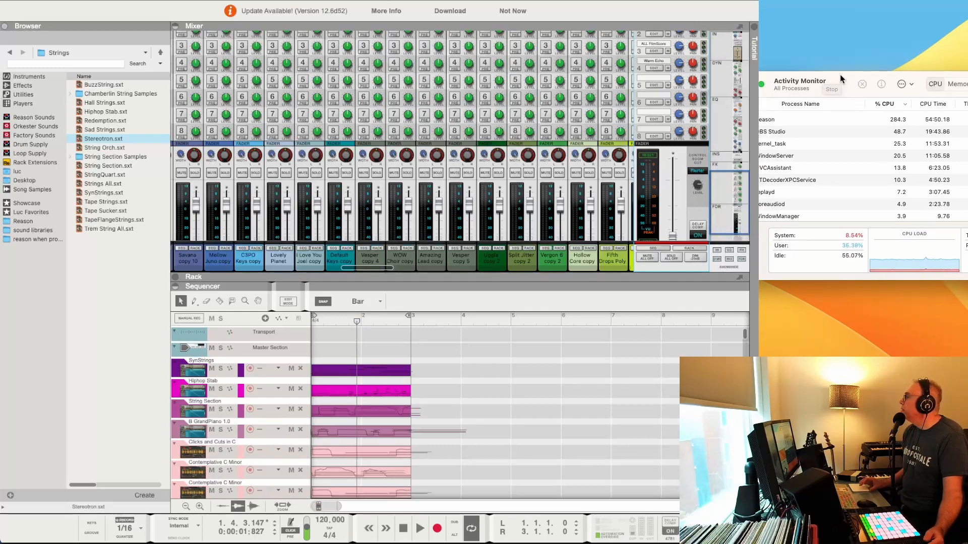
# Play the loop while examining the channel meters across the mixer and Reason's CPU load, and stop playback
pyautogui.press('space')
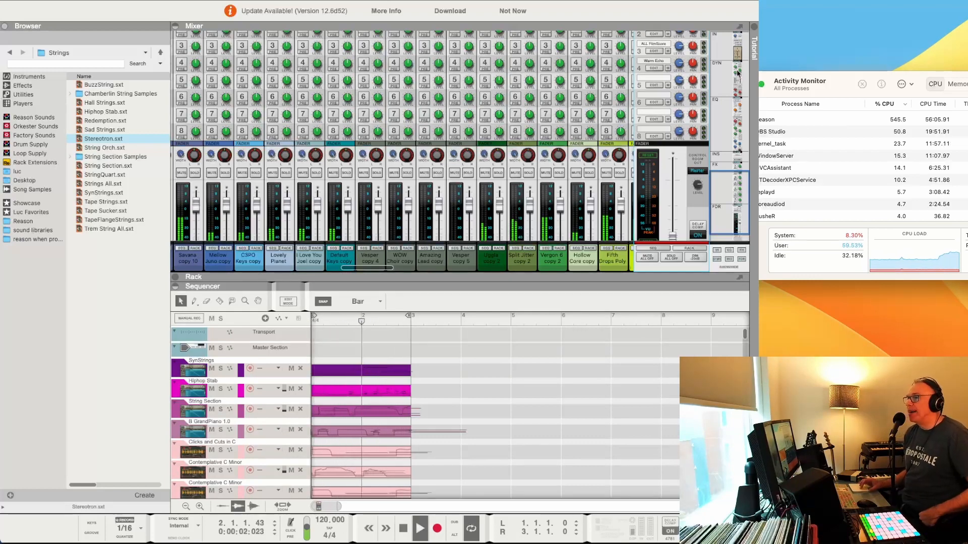
pyautogui.hscroll(-6, 540, 175)
pyautogui.scroll(-2, 541, 175)
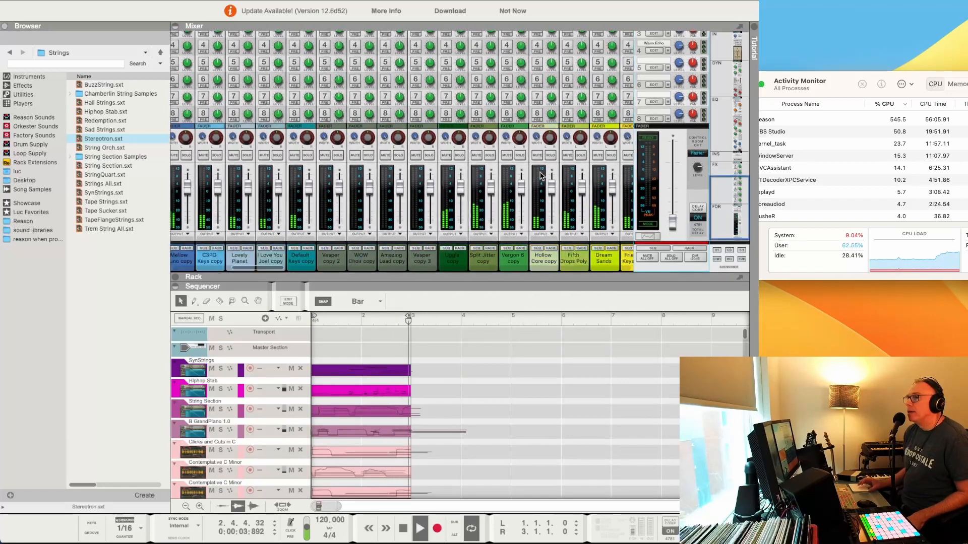
pyautogui.hscroll(-10, 541, 175)
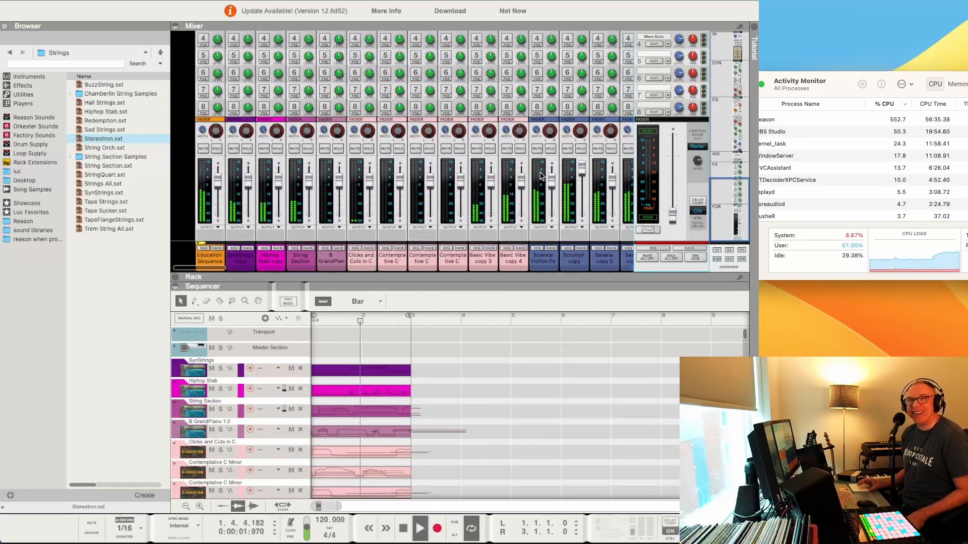
pyautogui.hscroll(12, 541, 175)
pyautogui.scroll(1, 541, 175)
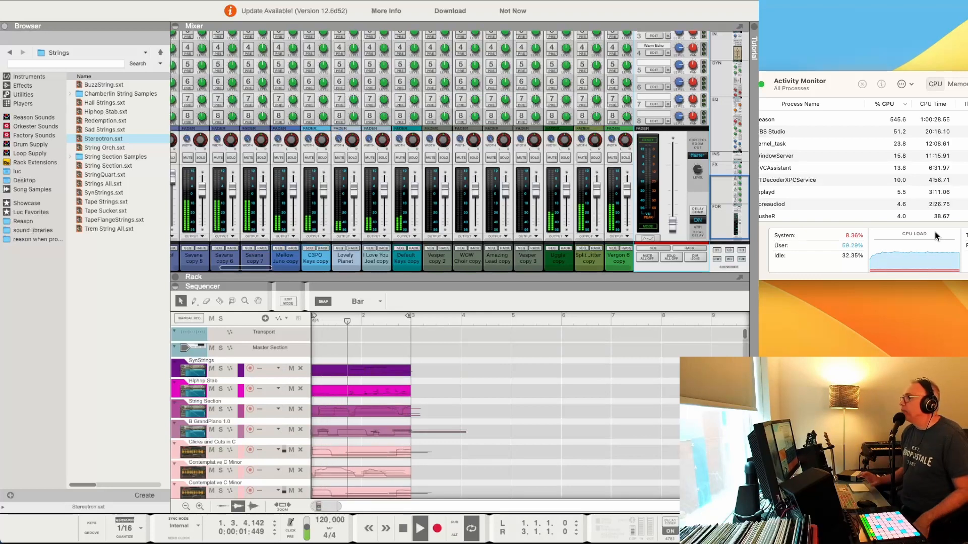
pyautogui.press('space')
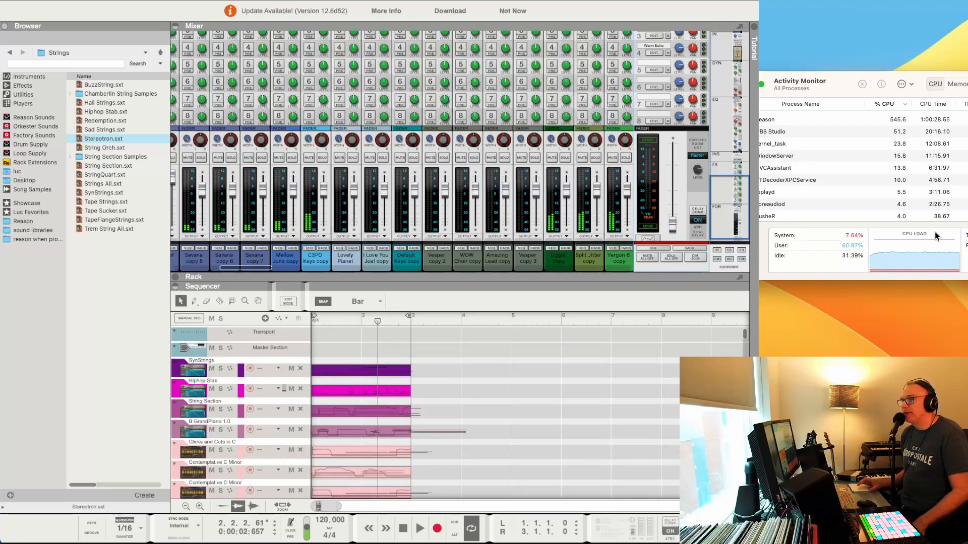
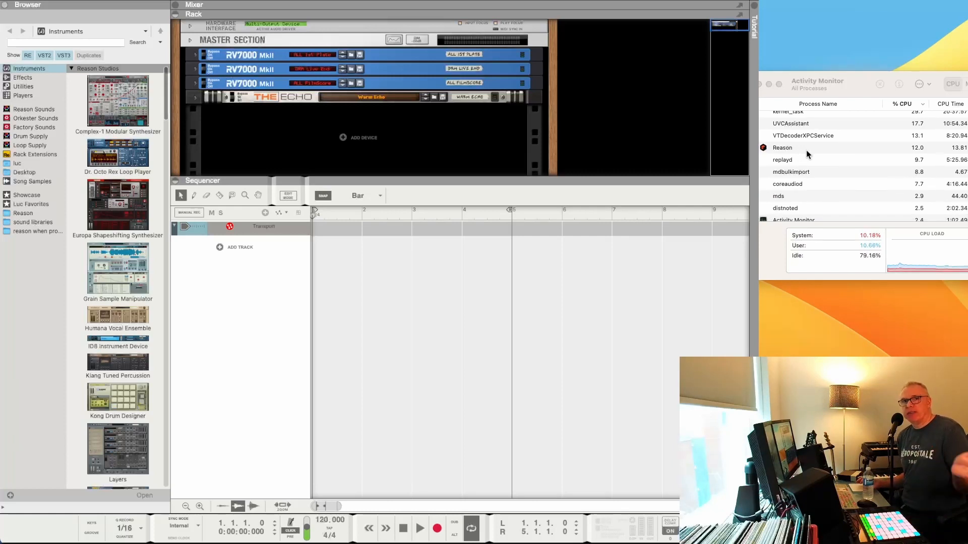
# Examine the Reason process in Activity Monitor and its columns from % CPU through CPU Time and Threads to Kind
pyautogui.hscroll(3, 806, 149)
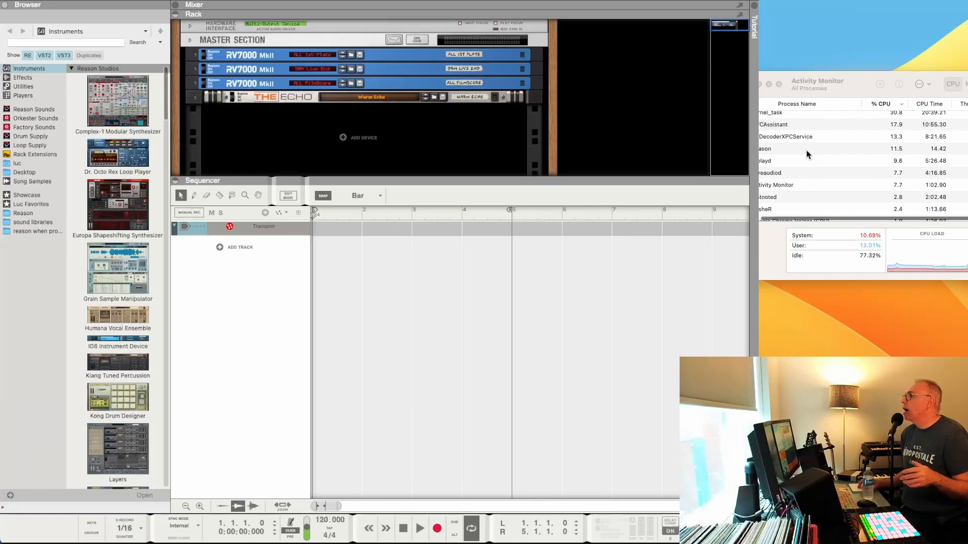
pyautogui.hscroll(-3, 805, 149)
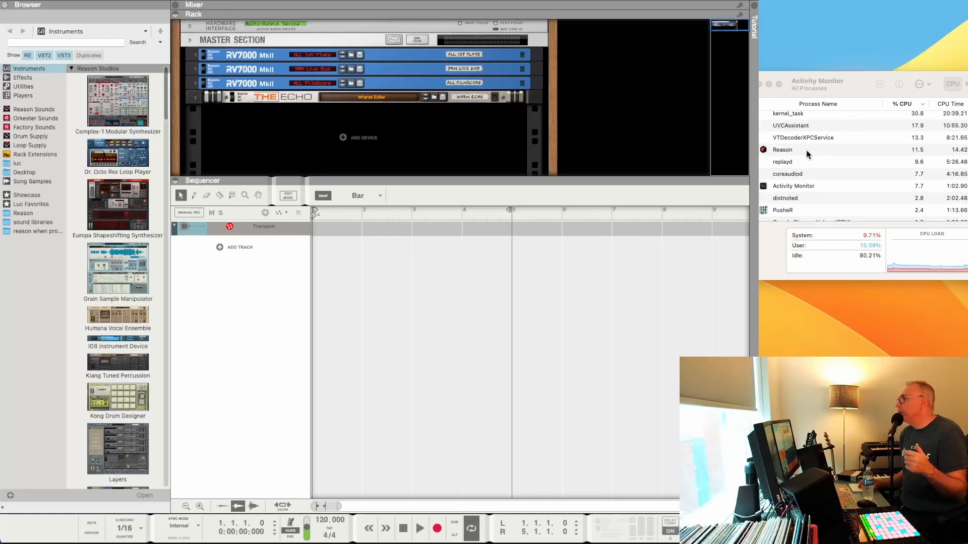
pyautogui.hscroll(3, 806, 149)
pyautogui.hscroll(-3, 806, 149)
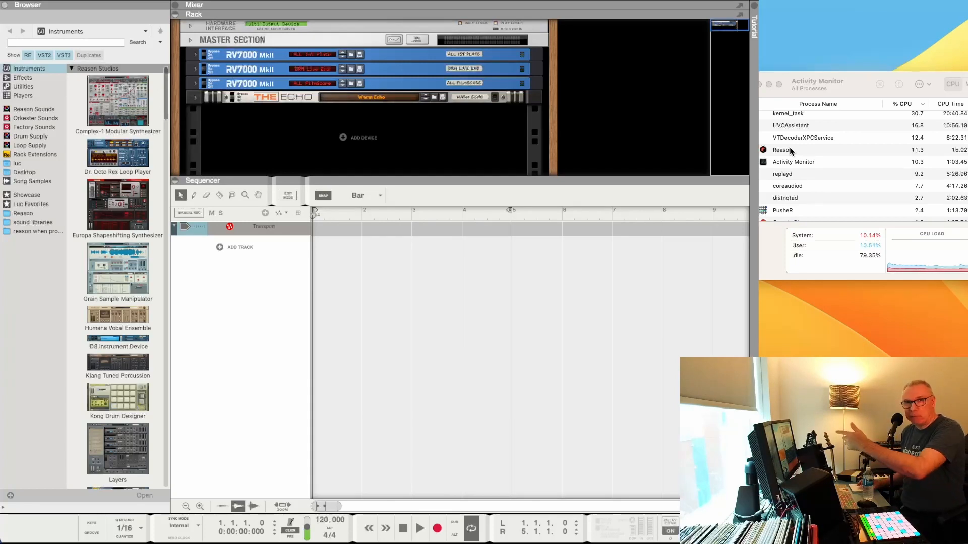
pyautogui.hscroll(3, 790, 149)
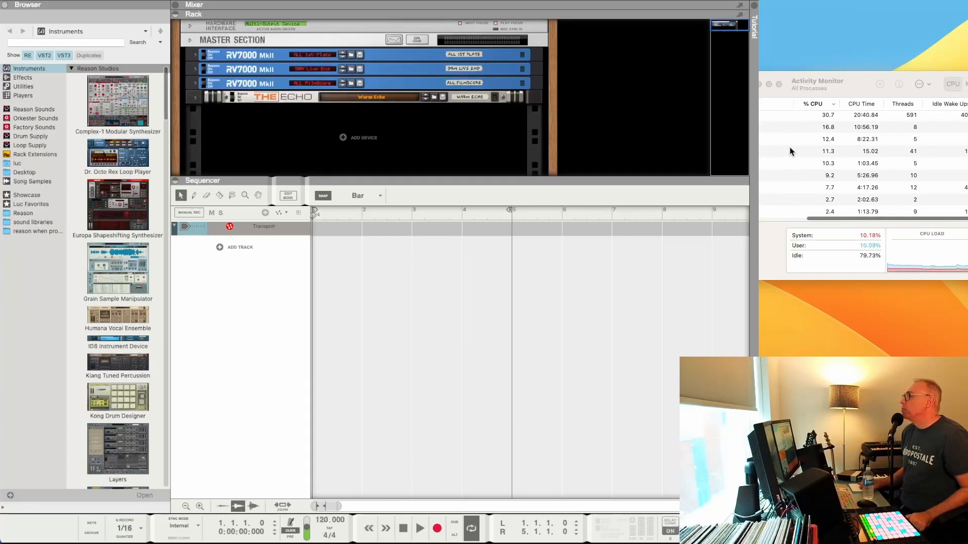
pyautogui.hscroll(3, 944, 158)
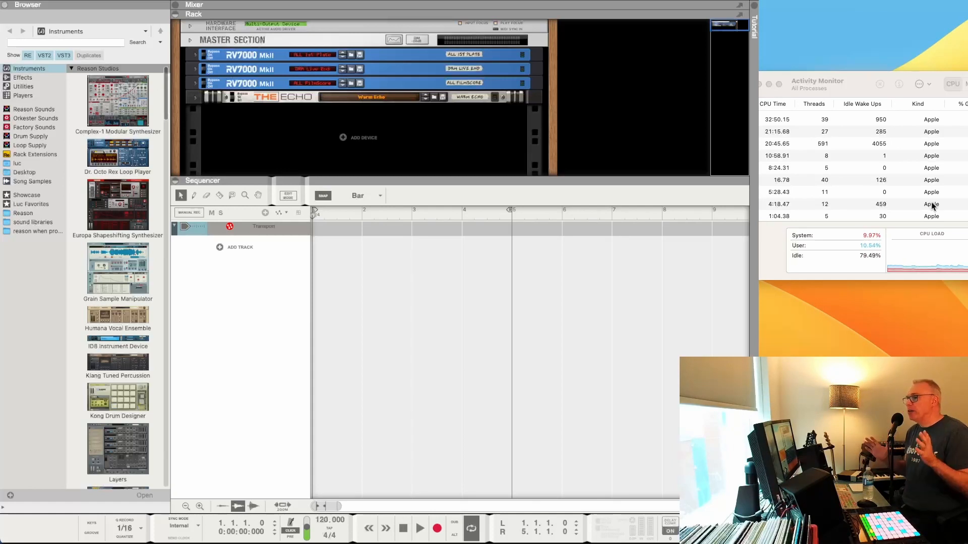
# Open the song "for youtube video reason 12 point 6 native with limiter.reason" and select its Master Section in the mixer
pyautogui.click(60, 0)
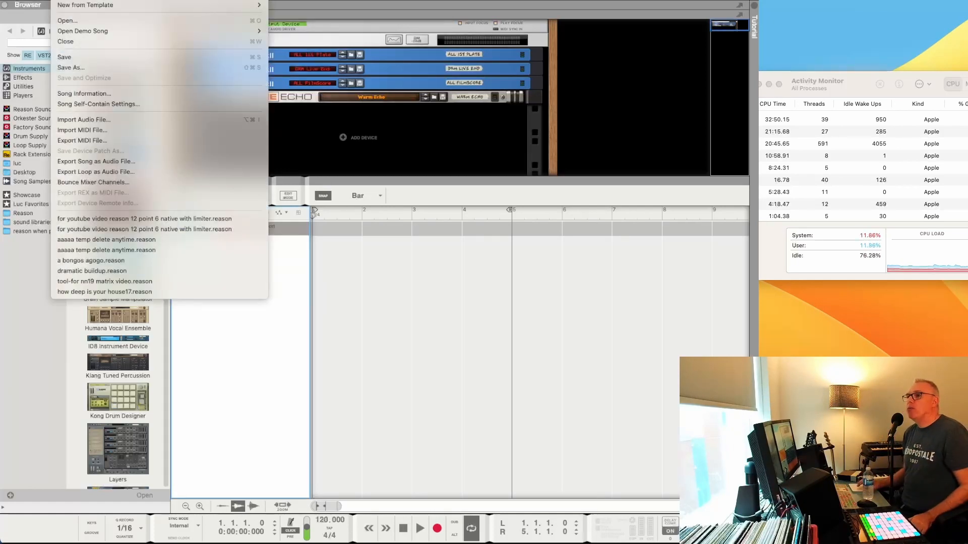
pyautogui.click(67, 20)
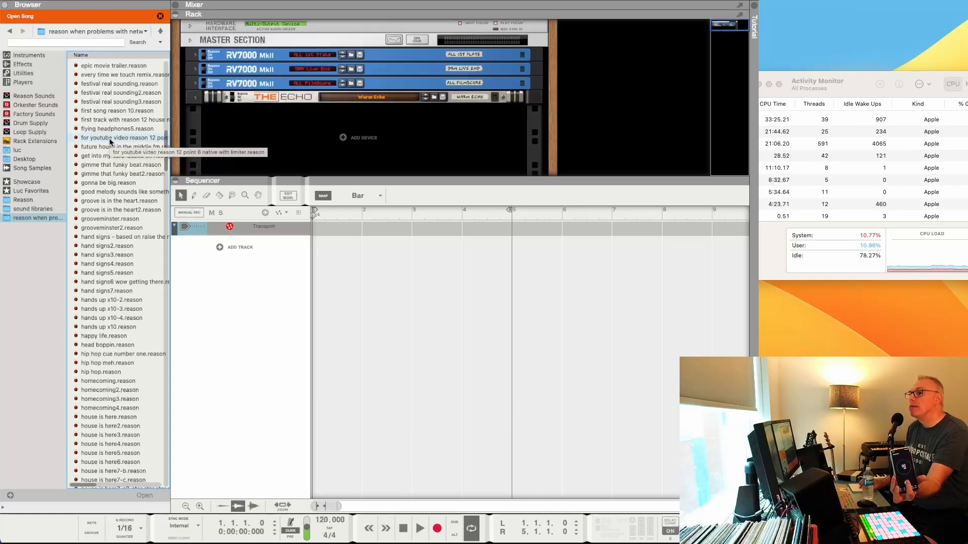
pyautogui.click(111, 139)
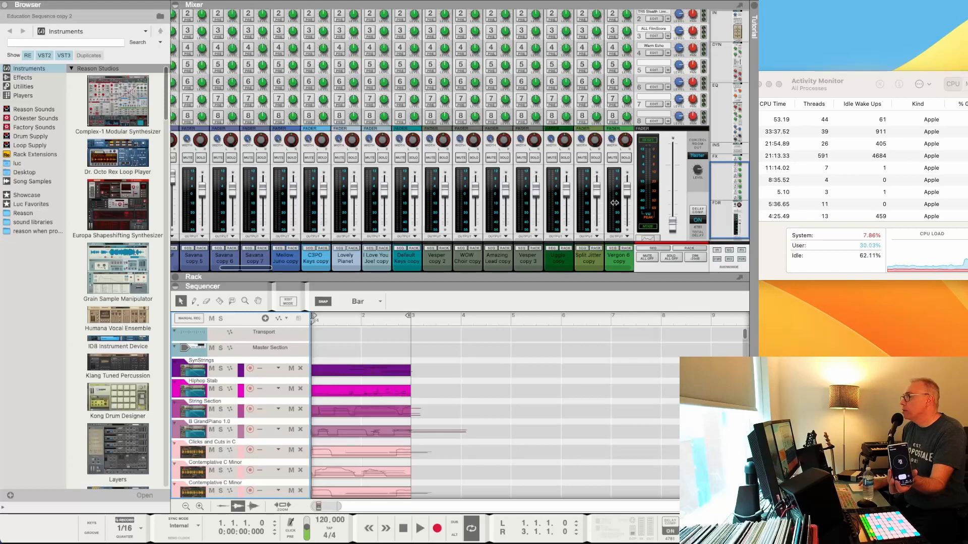
pyautogui.click(671, 228)
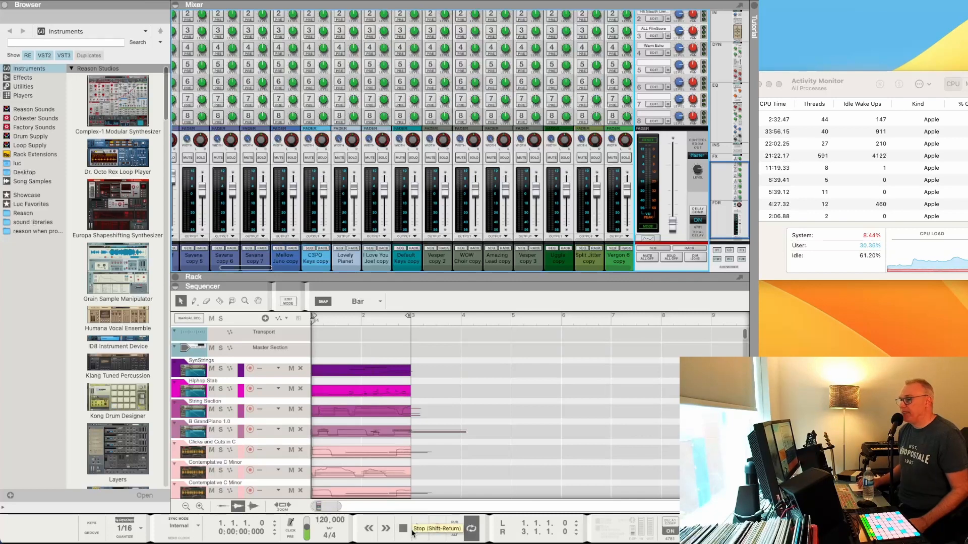
# Play the reopened song and examine the meters of the original and copied channels across the whole mixer
pyautogui.click(419, 530)
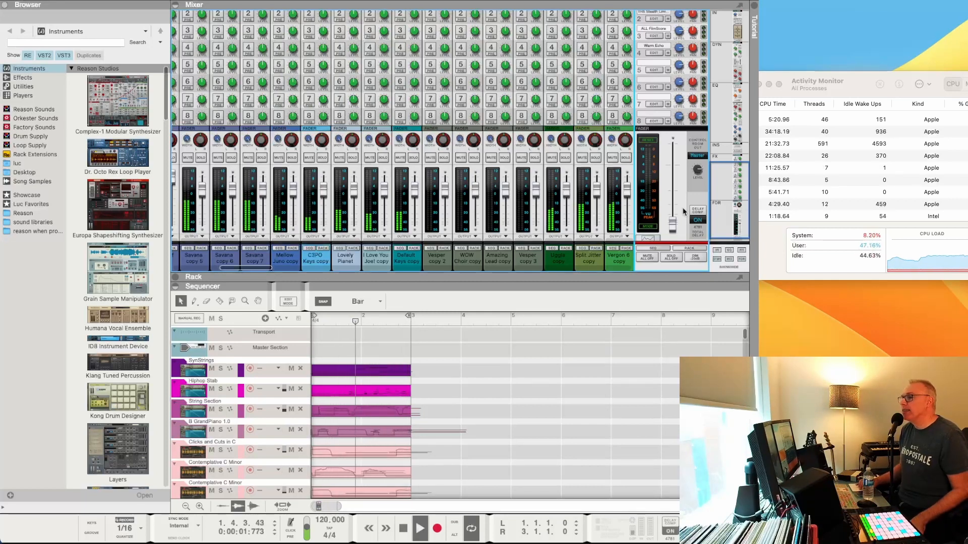
pyautogui.hscroll(-3, 368, 201)
pyautogui.hscroll(-9, 368, 200)
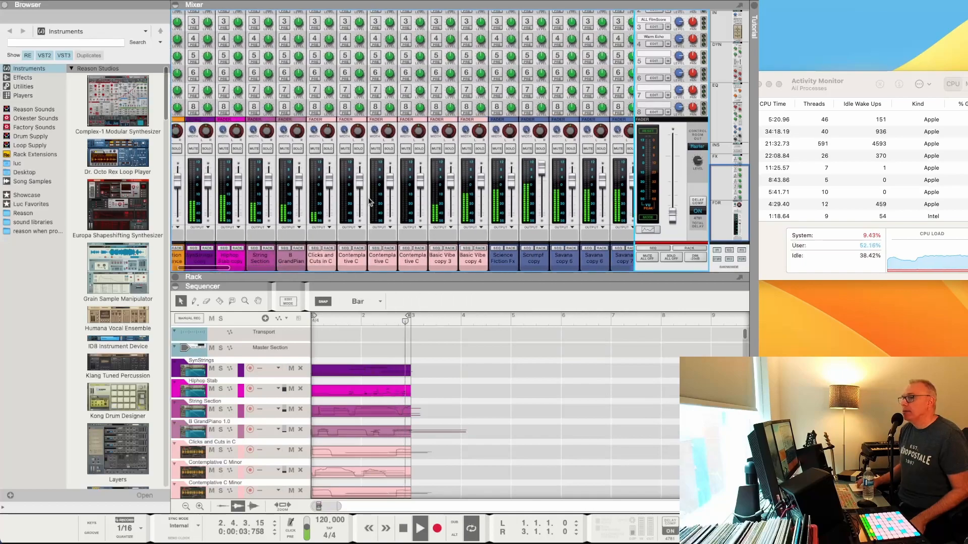
pyautogui.hscroll(3, 369, 200)
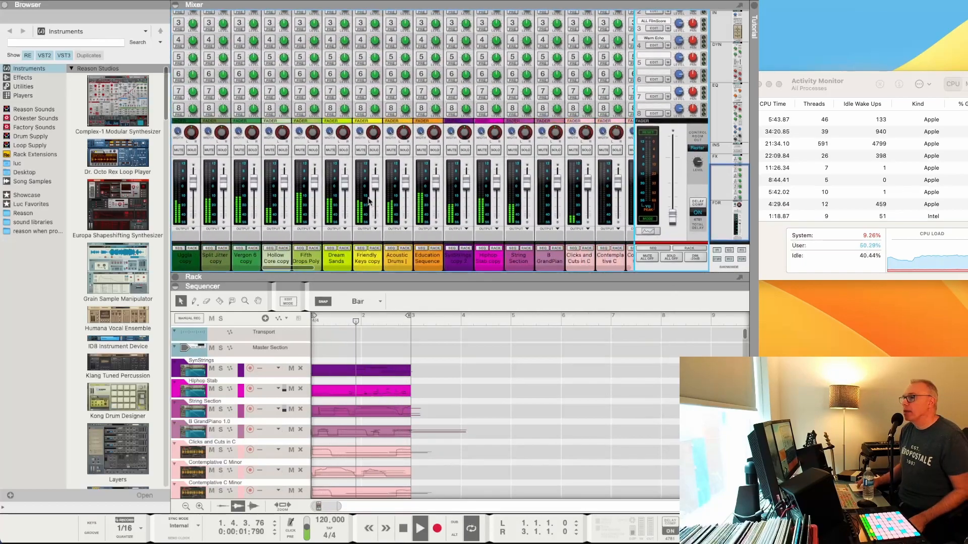
pyautogui.hscroll(4, 368, 200)
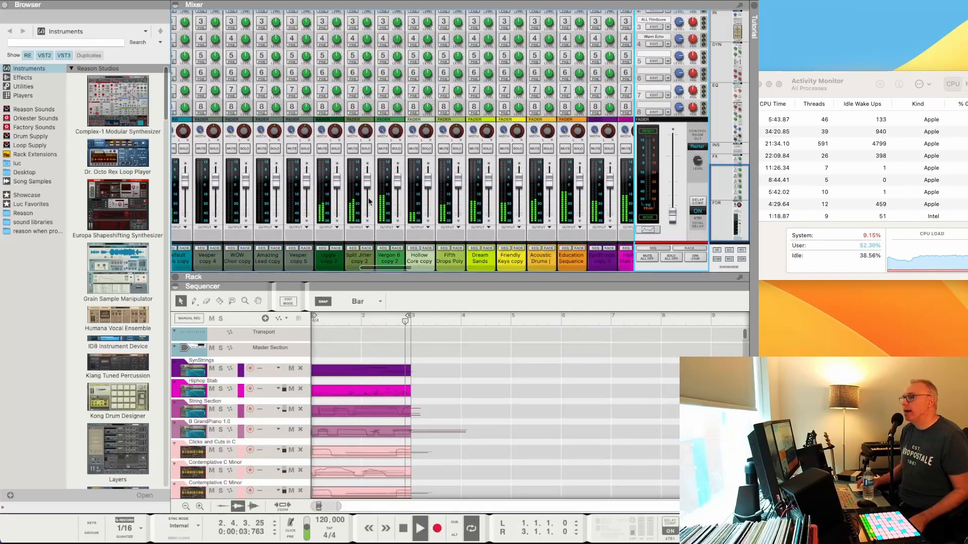
pyautogui.hscroll(-9, 368, 200)
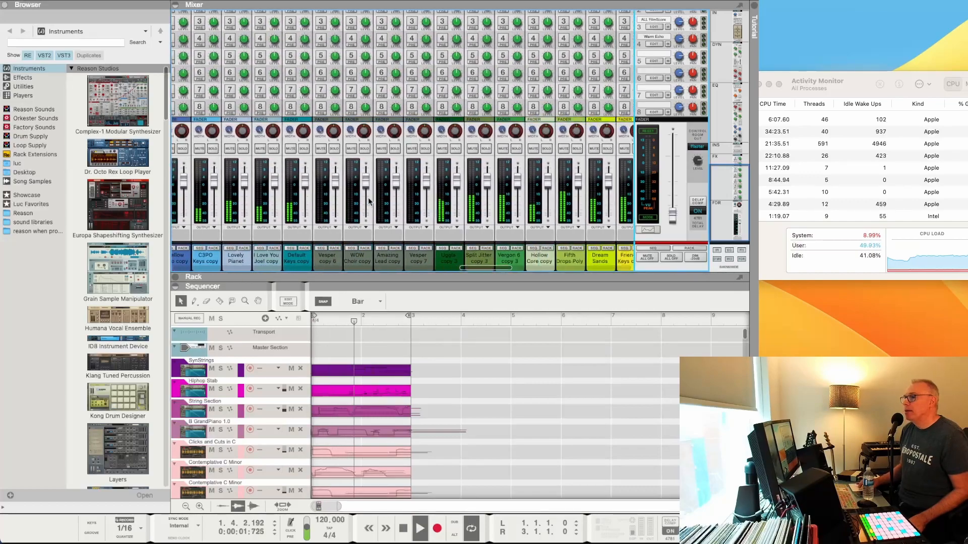
pyautogui.hscroll(-10, 368, 200)
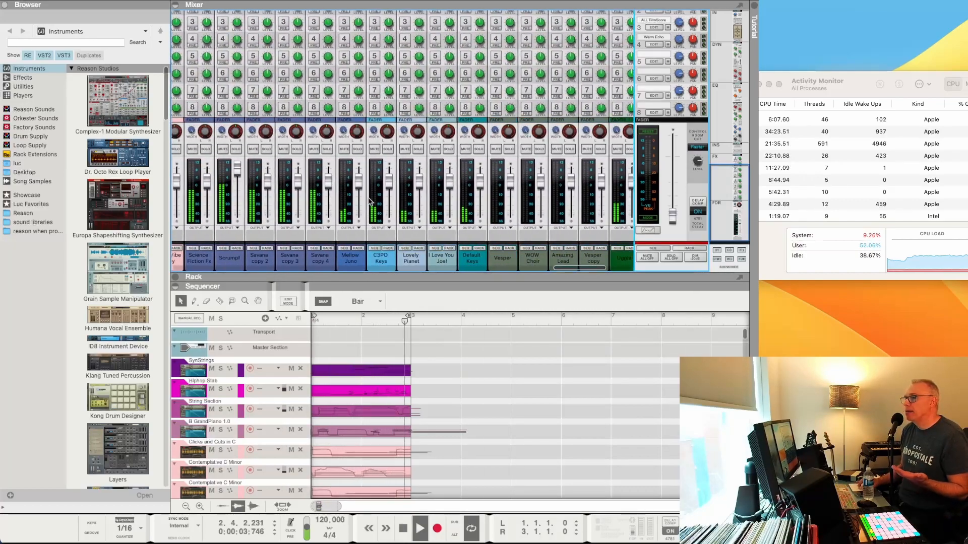
pyautogui.hscroll(-3, 369, 200)
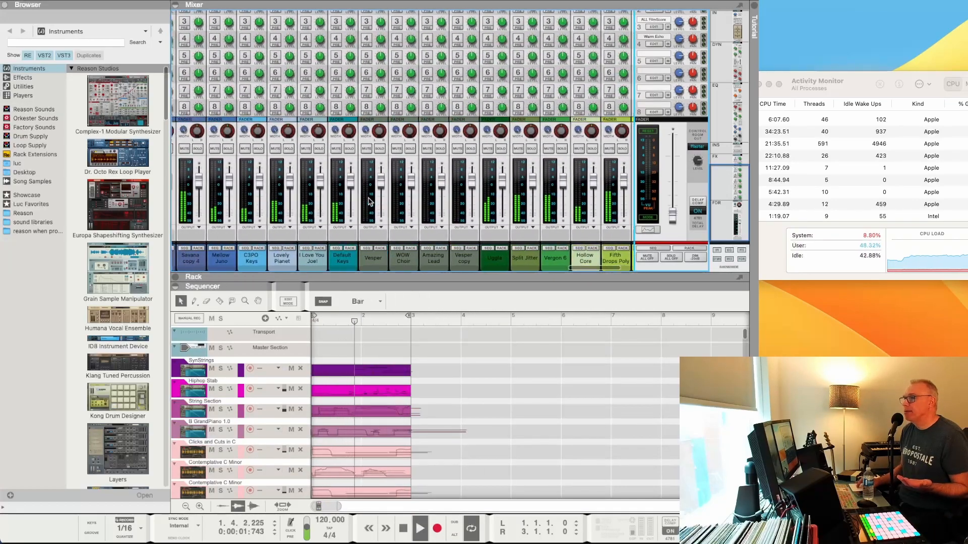
pyautogui.hscroll(4, 369, 200)
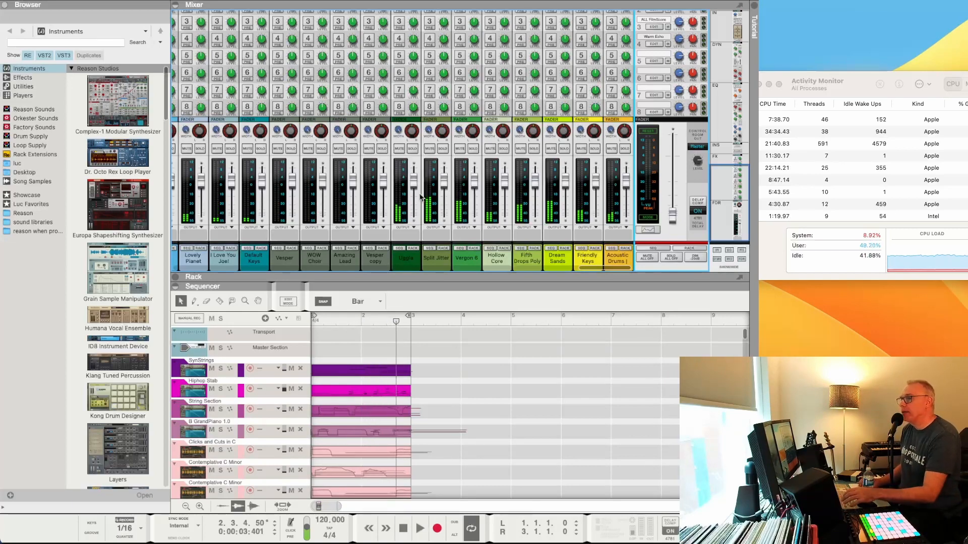
# Select all mixer channels, duplicate them together with their tracks, and look over the enlarged mixer
pyautogui.click(612, 227)
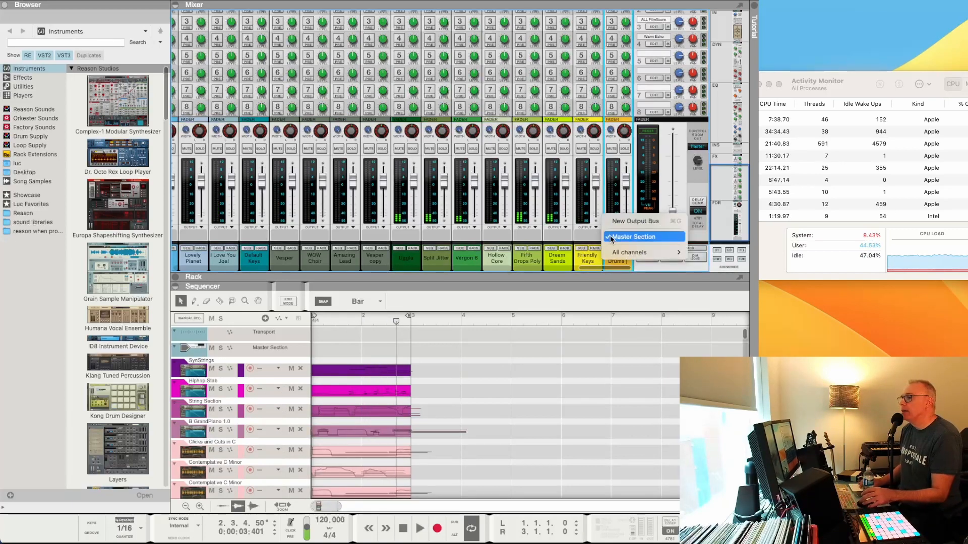
pyautogui.click(619, 141)
pyautogui.hscroll(-20, 619, 141)
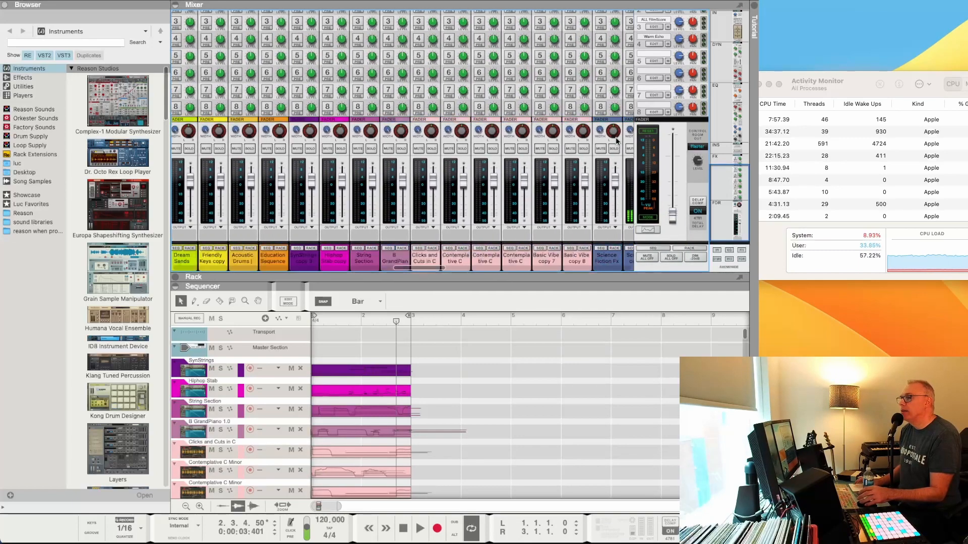
pyautogui.hscroll(-15, 617, 142)
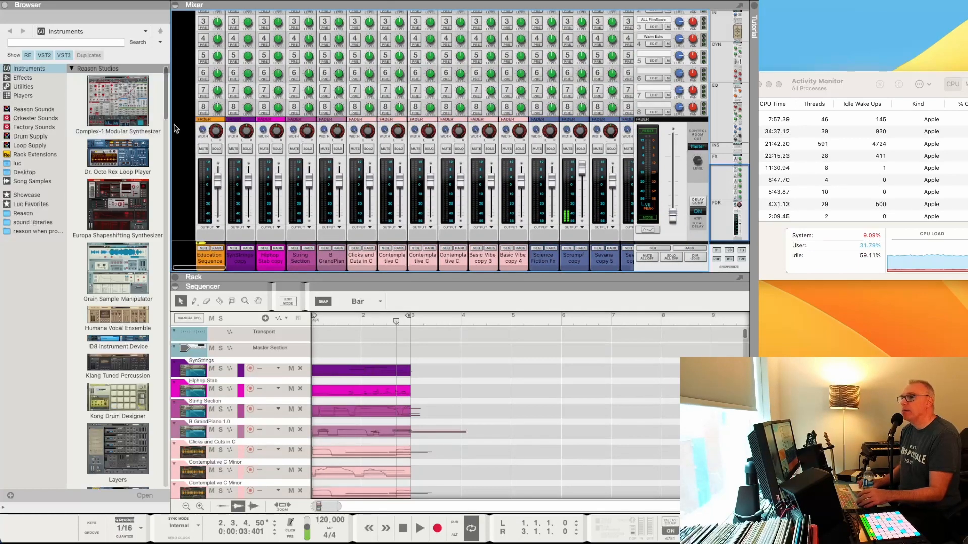
pyautogui.press('super+a')
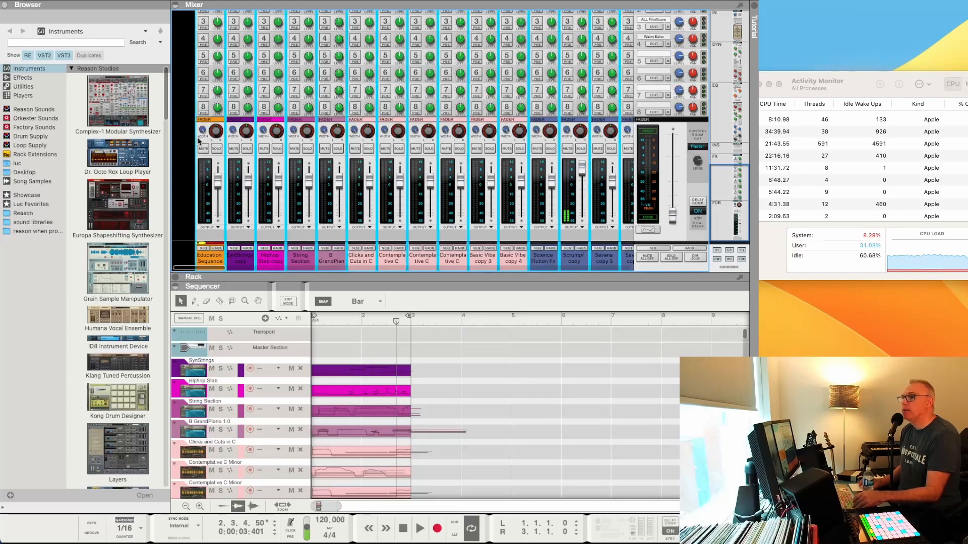
pyautogui.rightClick(199, 141)
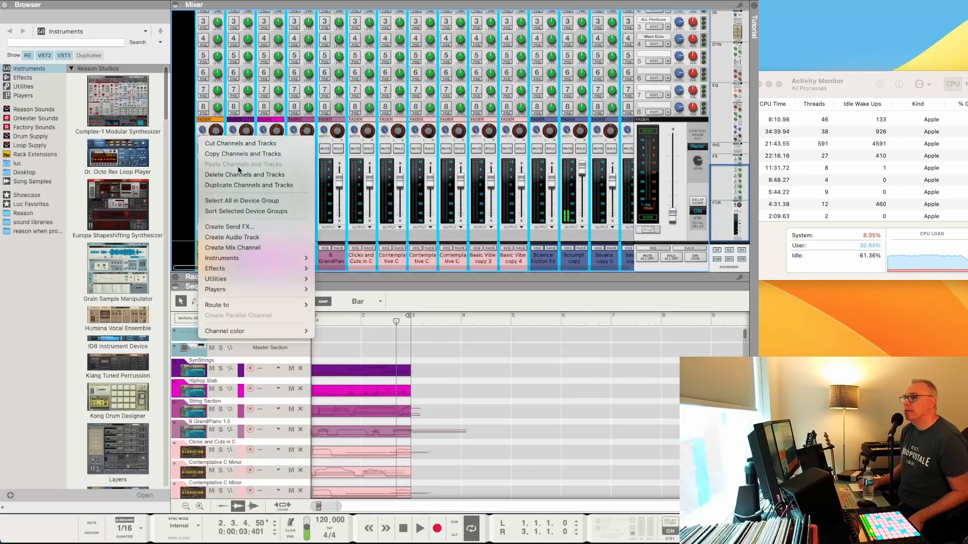
pyautogui.click(240, 186)
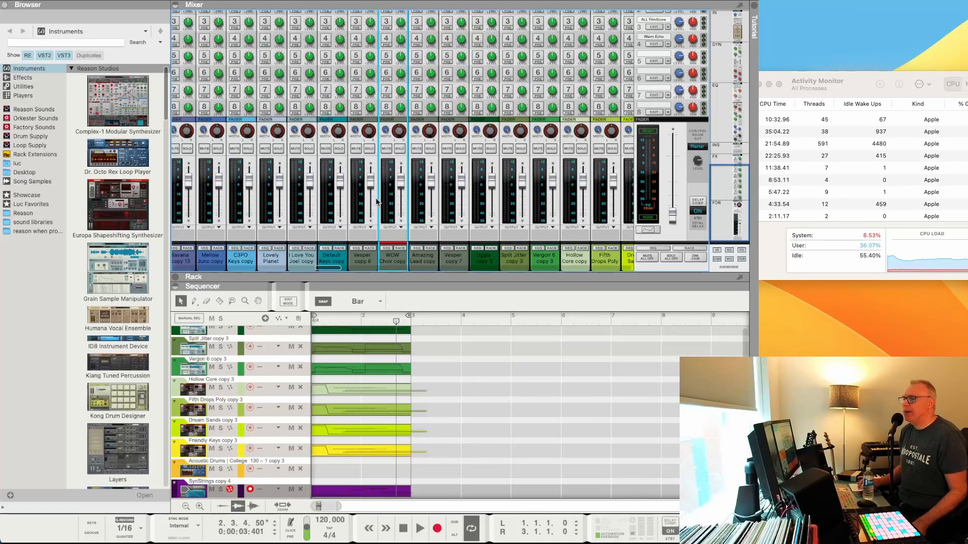
pyautogui.hscroll(-20, 376, 202)
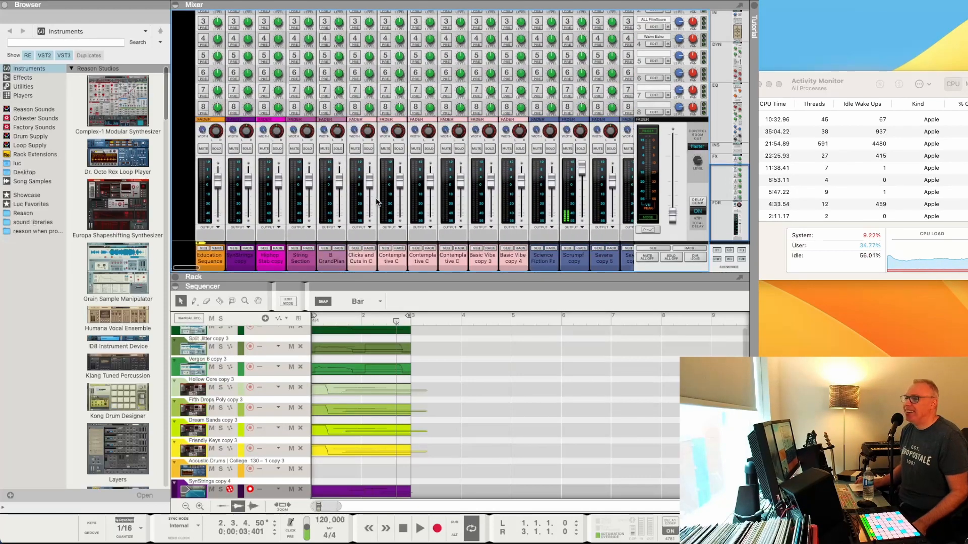
pyautogui.hscroll(-10, 376, 202)
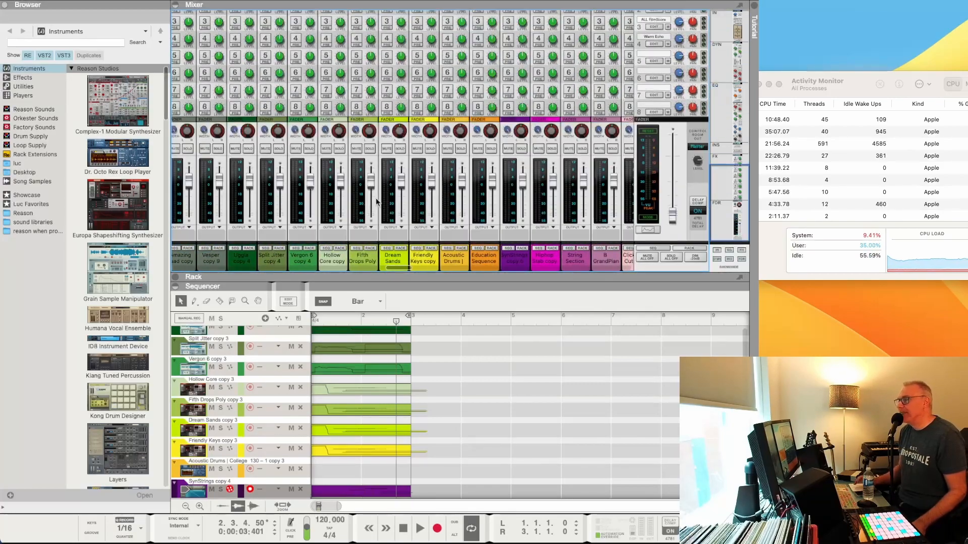
# Play the enlarged song and move the Activity Monitor window to examine the CPU load graph during playback
pyautogui.hscroll(15, 376, 201)
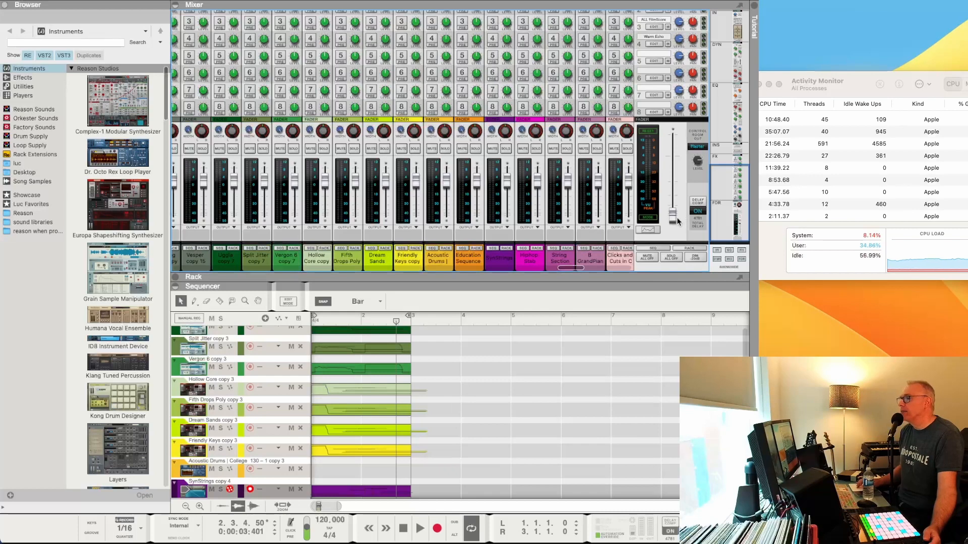
pyautogui.press('space')
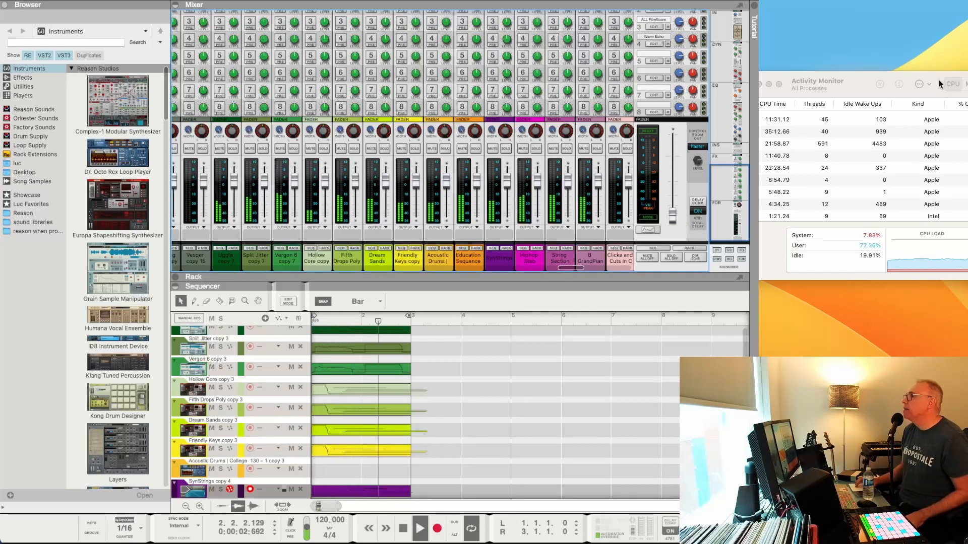
pyautogui.moveTo(852, 77); pyautogui.dragTo(836, 77)
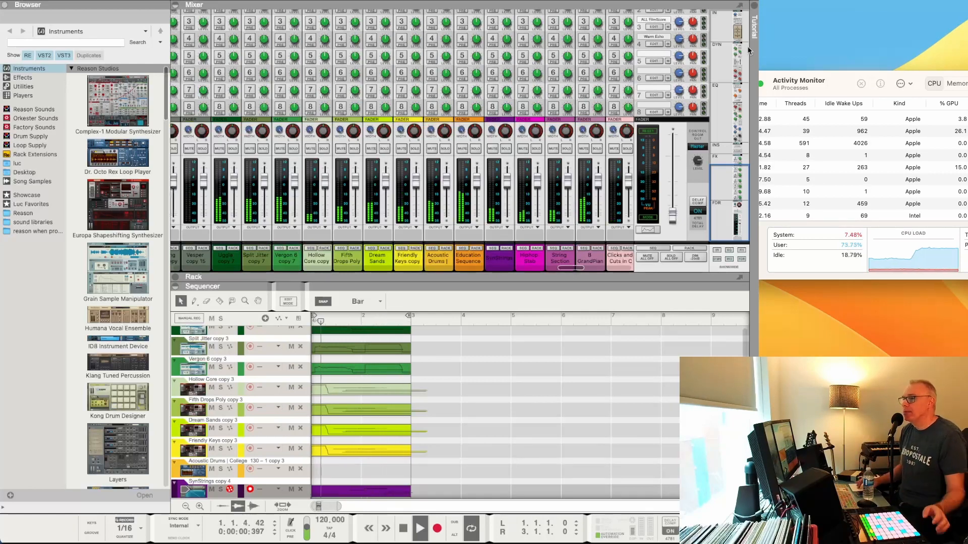
# Select all mixer channels again and duplicate them together with their tracks
pyautogui.hscroll(10, 597, 147)
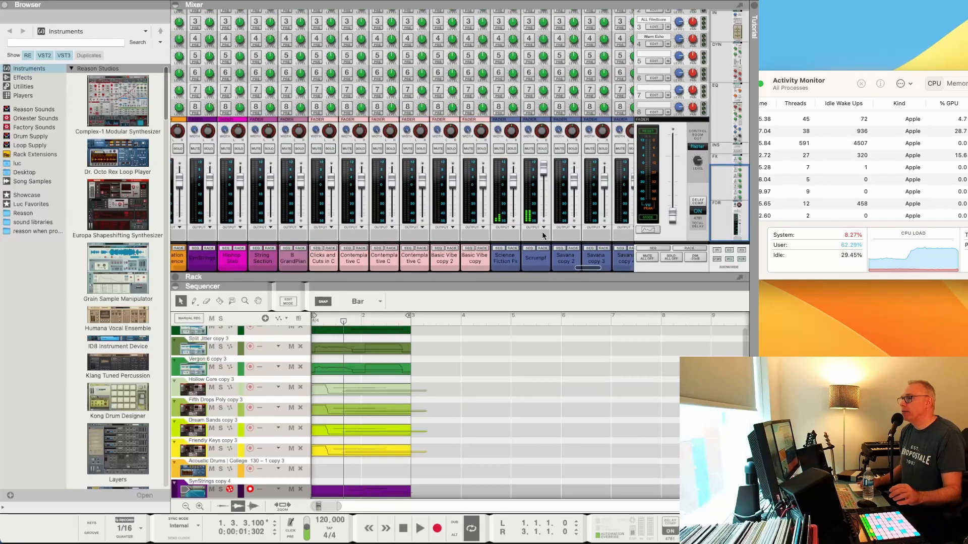
pyautogui.click(543, 227)
pyautogui.click(543, 235)
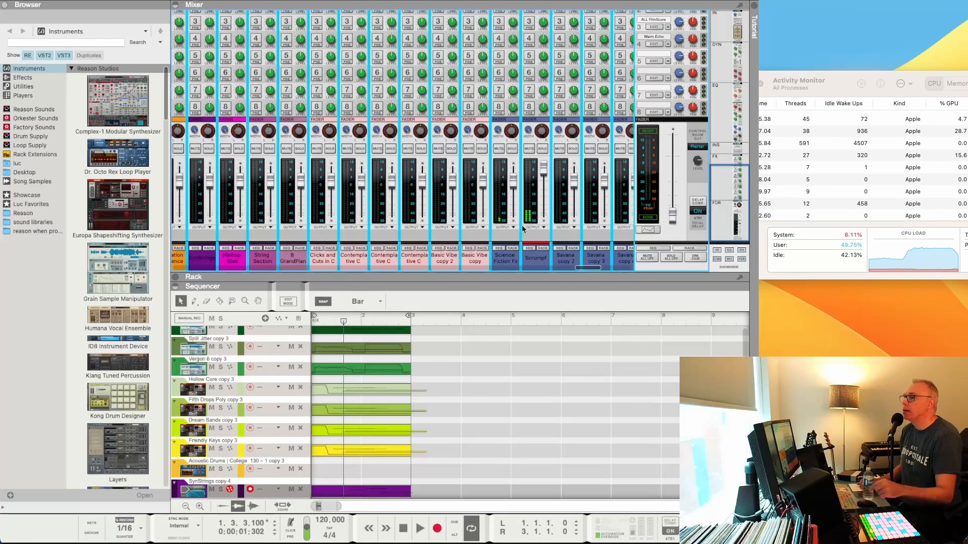
pyautogui.click(530, 234)
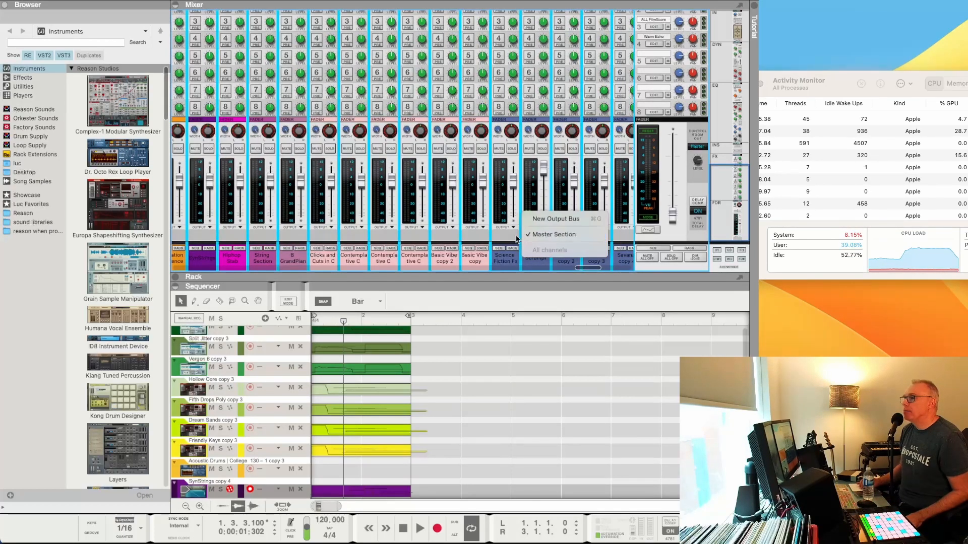
pyautogui.click(511, 239)
pyautogui.click(507, 227)
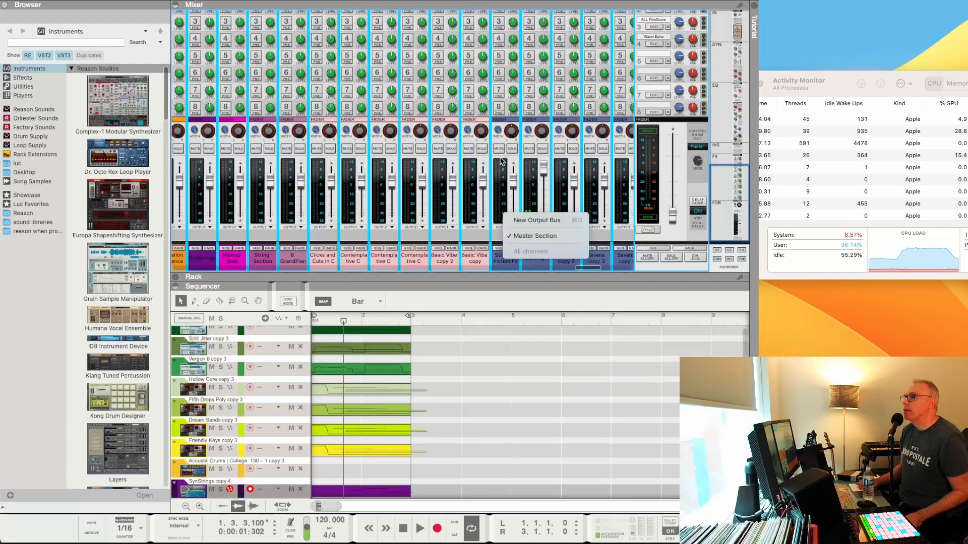
pyautogui.rightClick(501, 140)
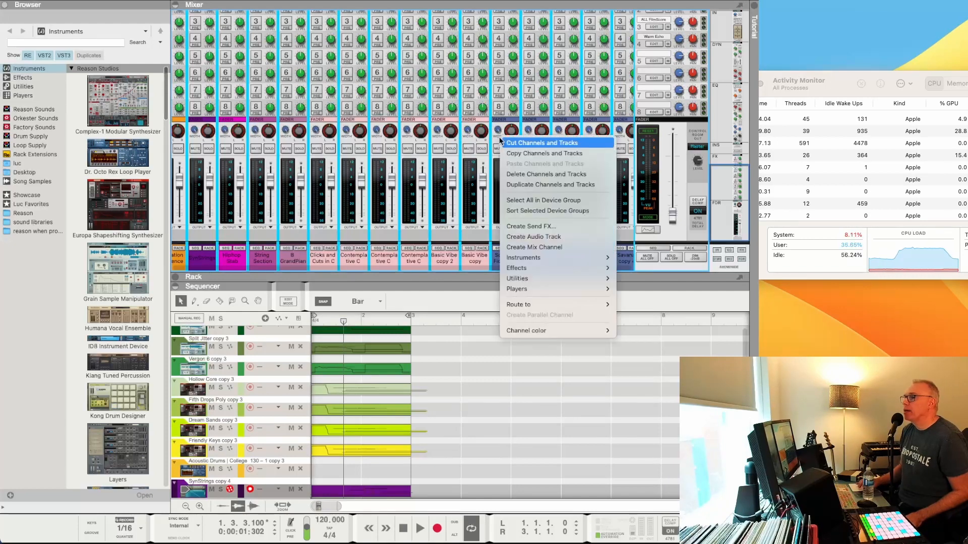
pyautogui.click(518, 185)
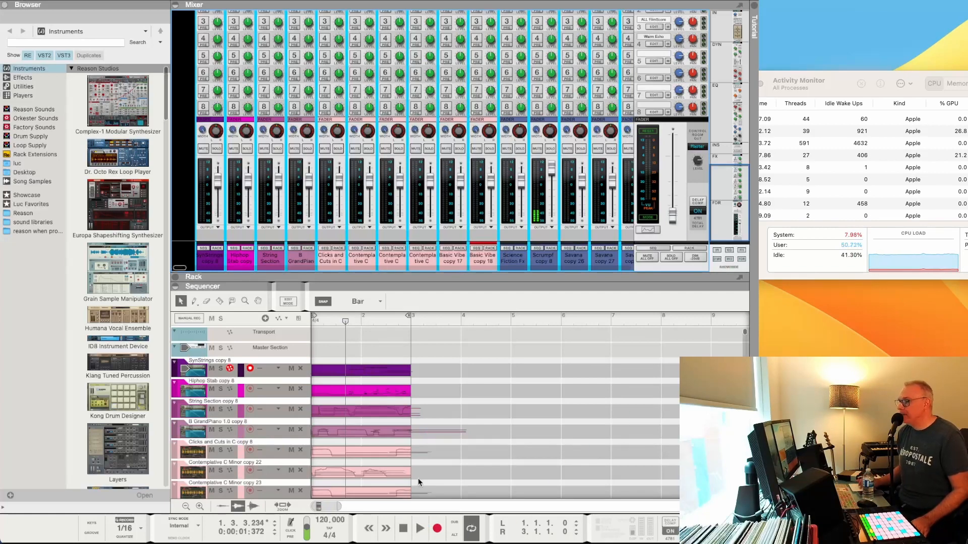
# Play the enlarged song and look through the newly copied sequencer tracks from SynStrings copy 8 down to Education Sequence copy 8
pyautogui.click(419, 526)
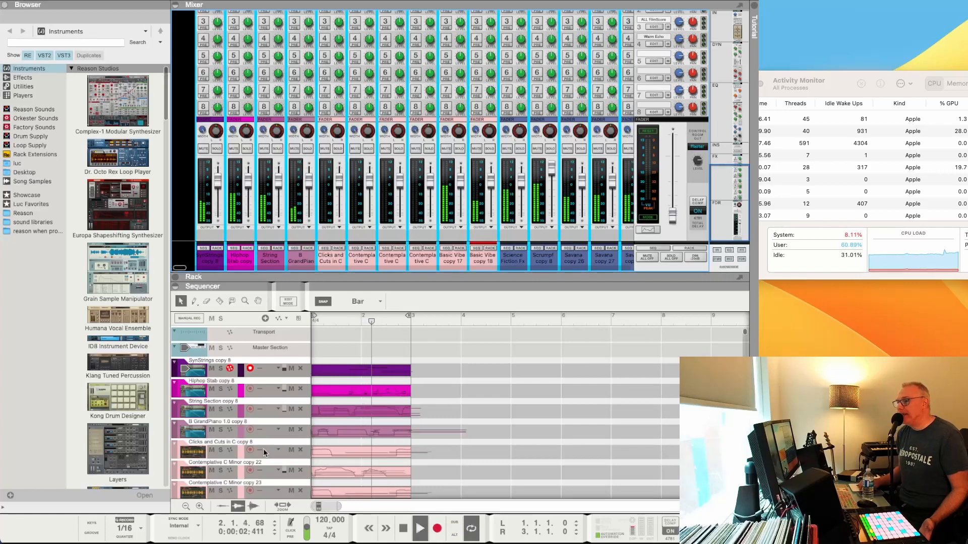
pyautogui.scroll(-3, 263, 448)
pyautogui.scroll(-10, 263, 448)
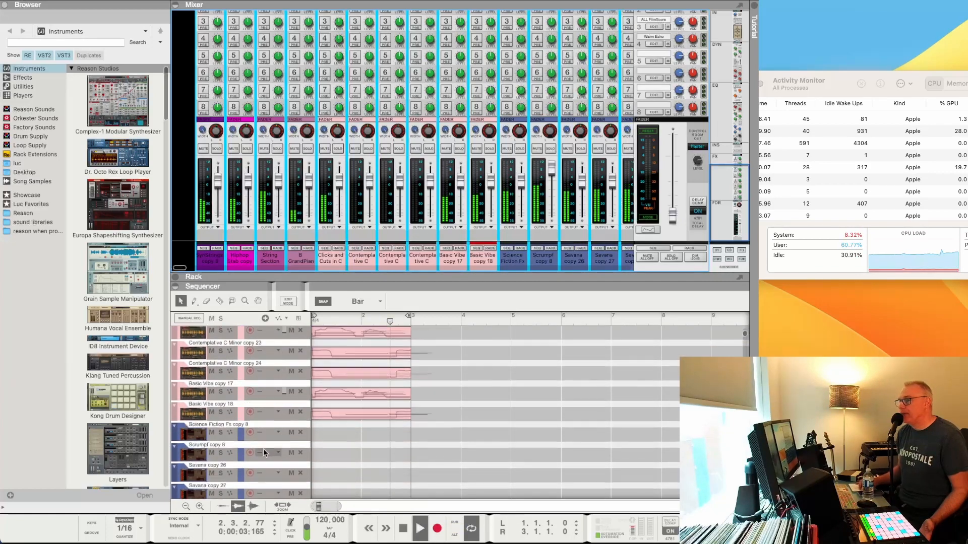
pyautogui.scroll(-15, 263, 449)
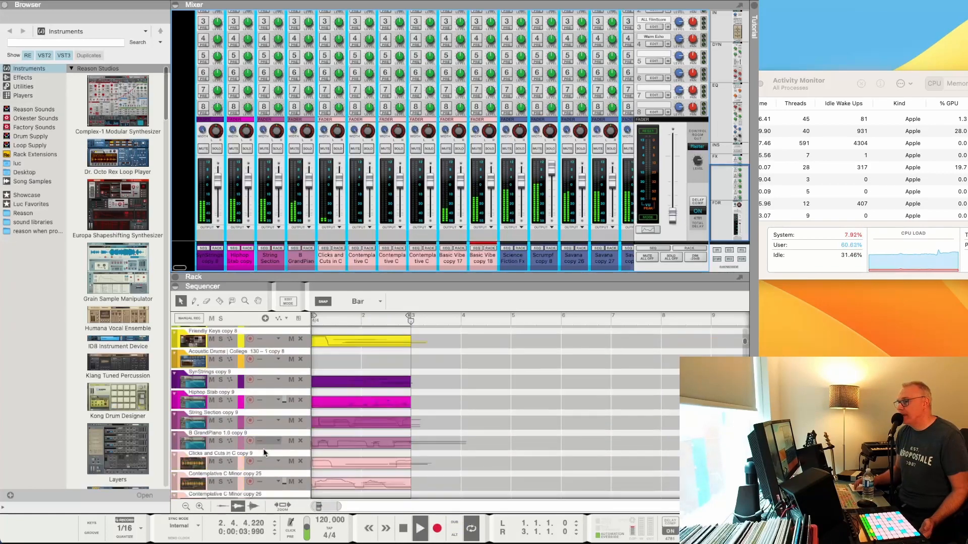
pyautogui.scroll(-15, 263, 449)
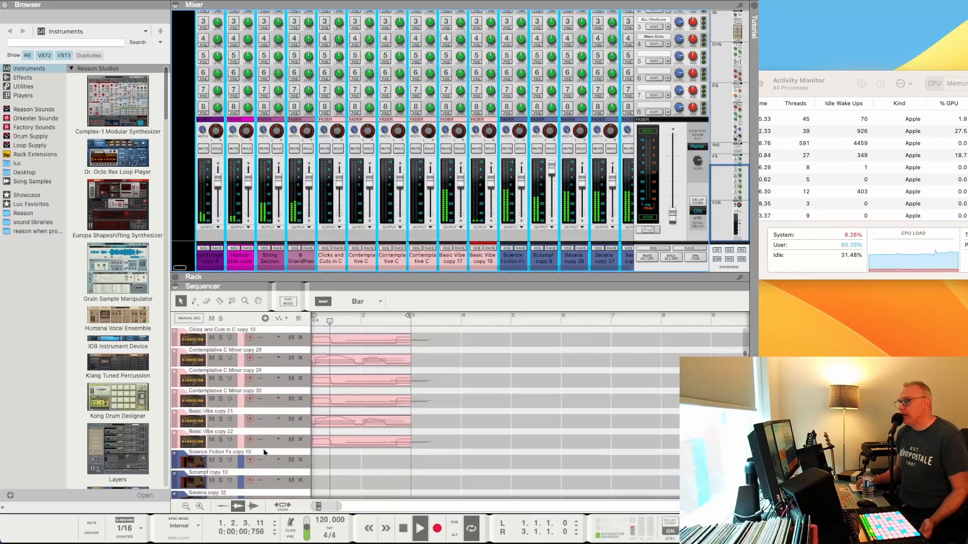
pyautogui.scroll(-15, 263, 452)
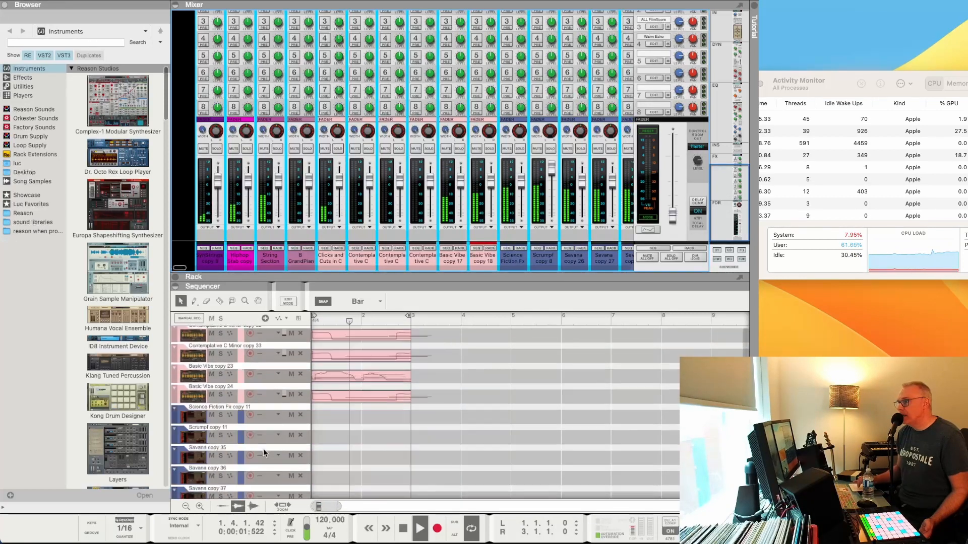
pyautogui.scroll(-10, 263, 453)
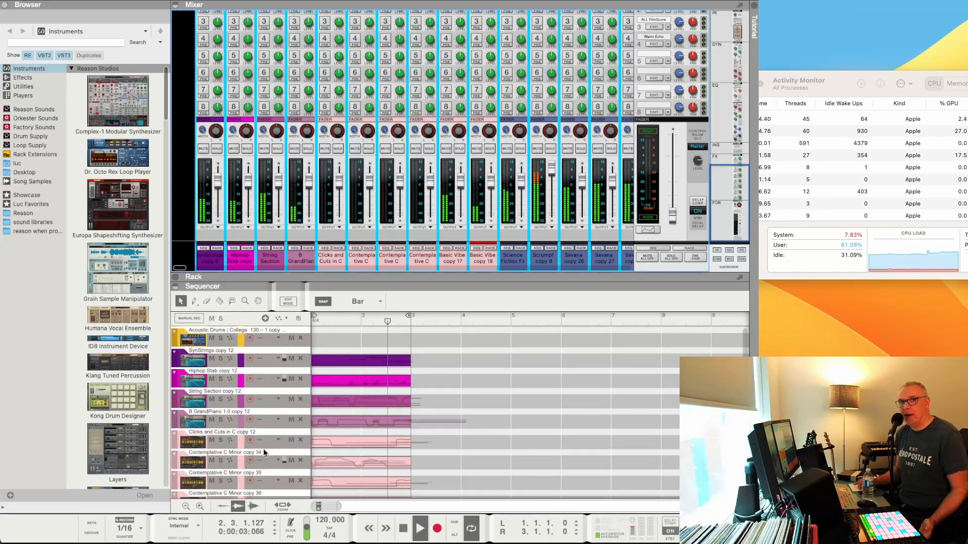
pyautogui.scroll(-10, 263, 452)
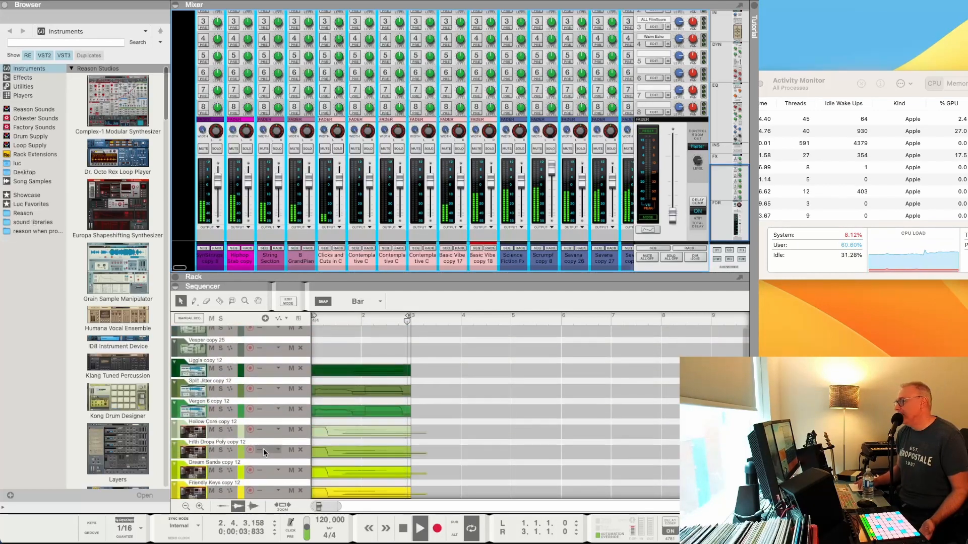
pyautogui.scroll(-10, 263, 448)
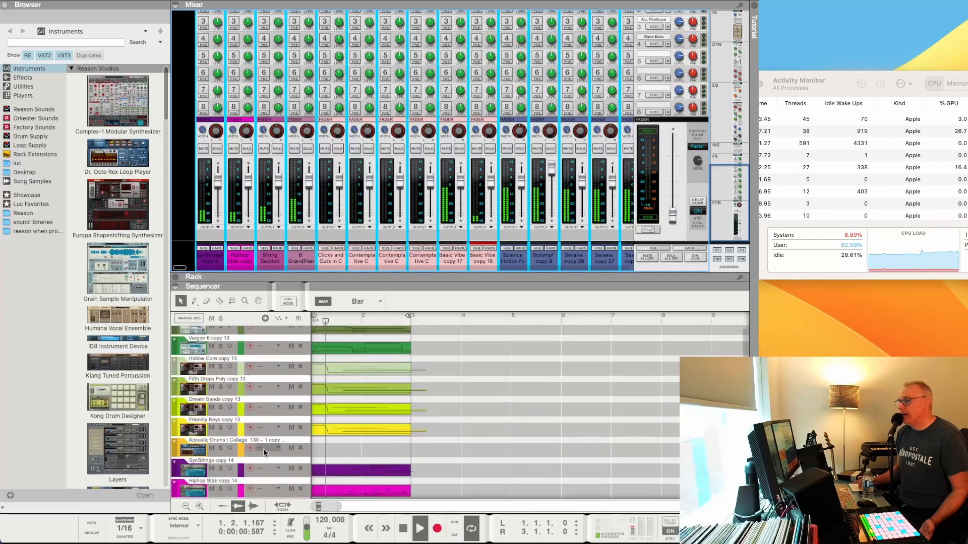
pyautogui.scroll(-10, 263, 448)
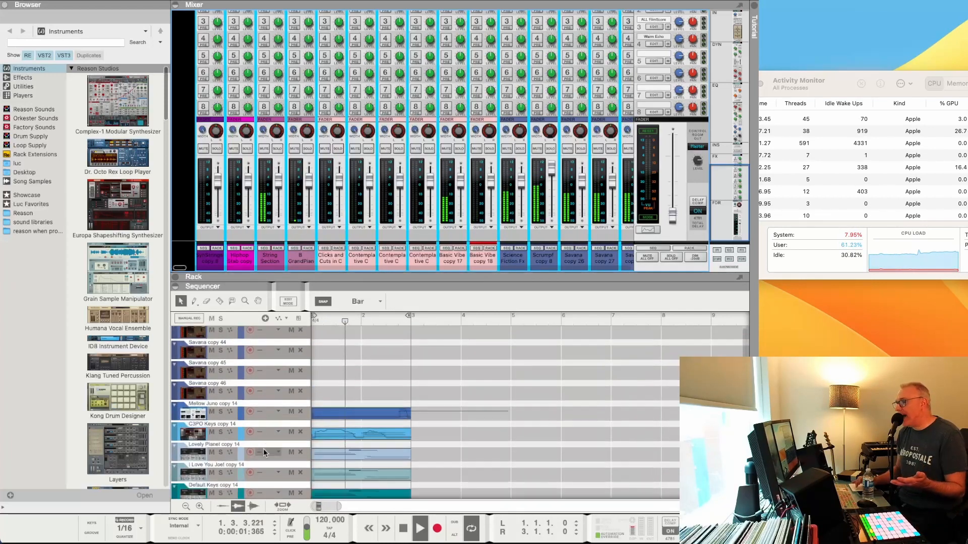
pyautogui.scroll(-10, 263, 448)
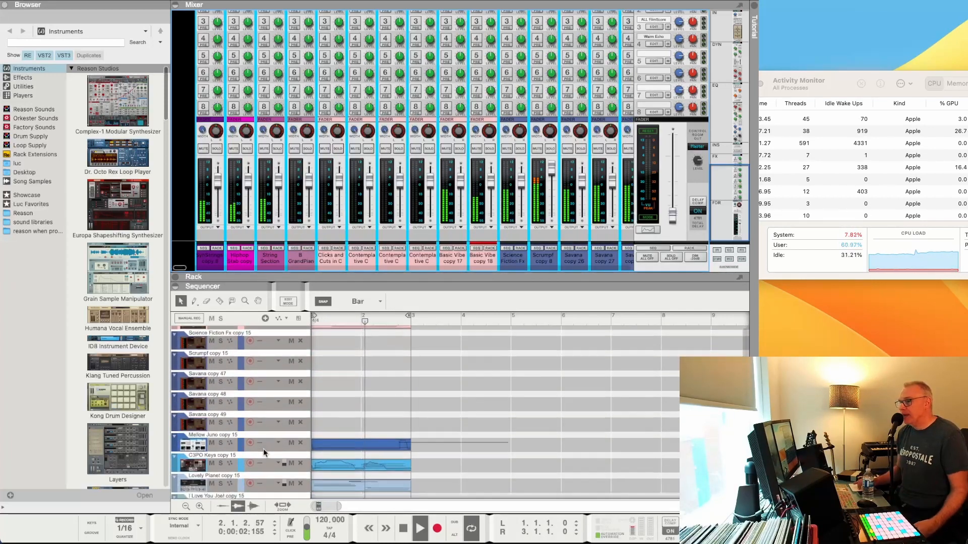
pyautogui.scroll(-10, 264, 448)
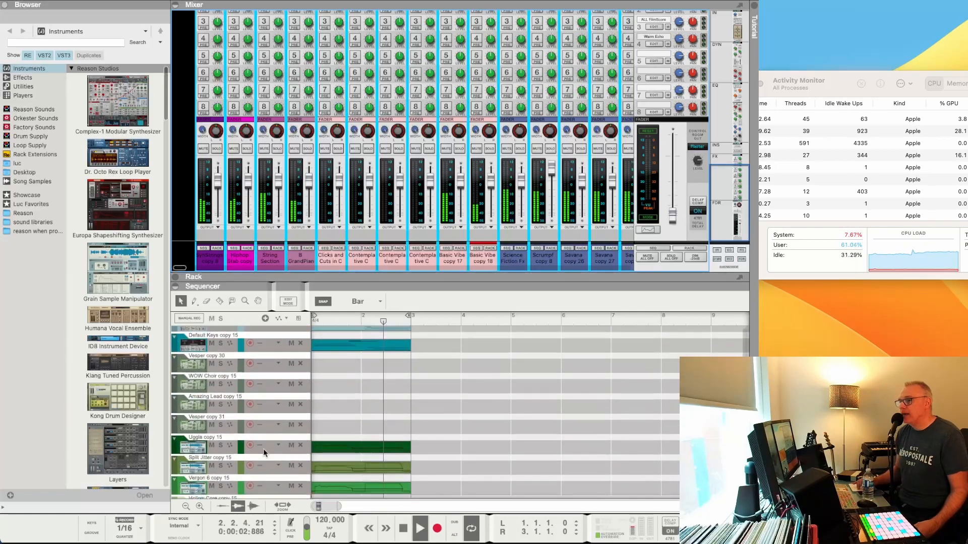
pyautogui.scroll(-4, 263, 449)
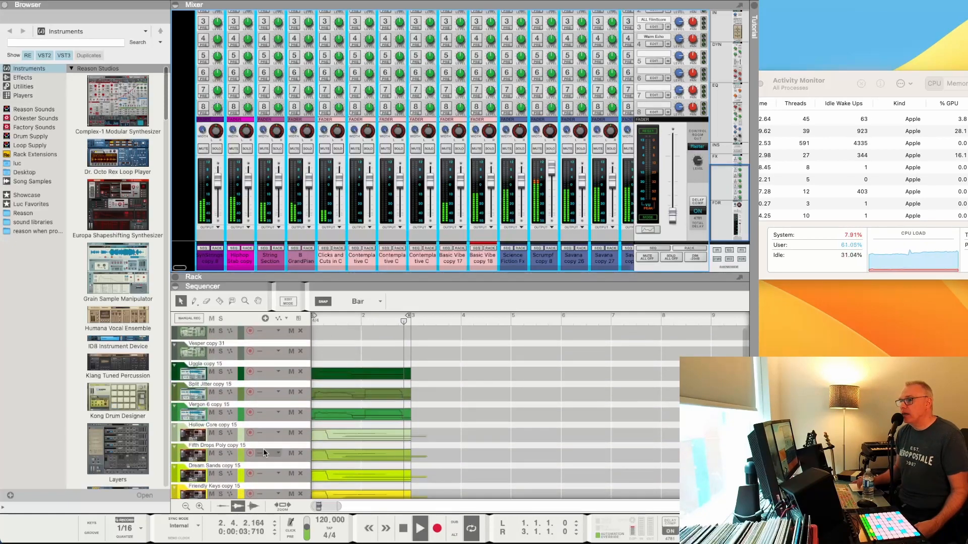
pyautogui.scroll(-2, 264, 448)
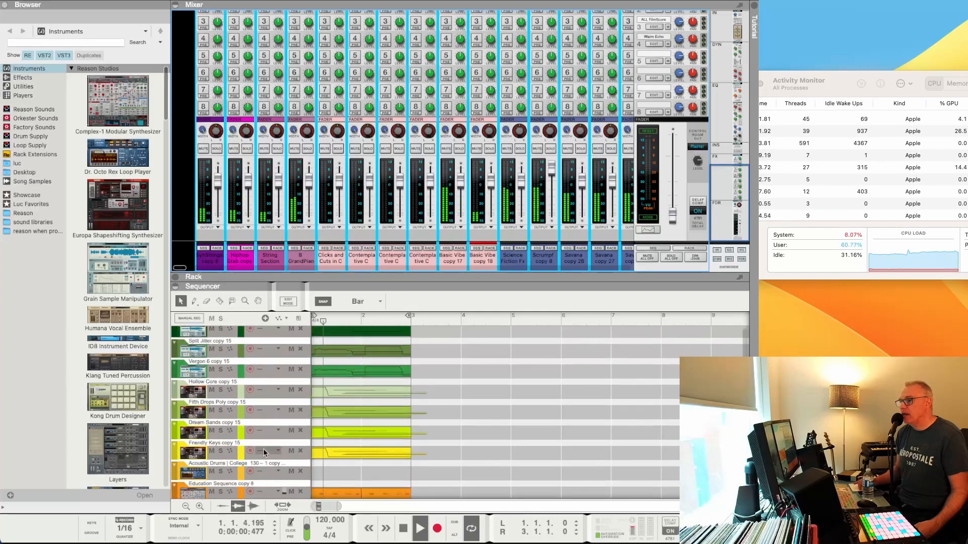
# Examine the Education Sequence copies, the original tracks and their first copies further down the sequencer, then stop playback
pyautogui.scroll(2, 263, 449)
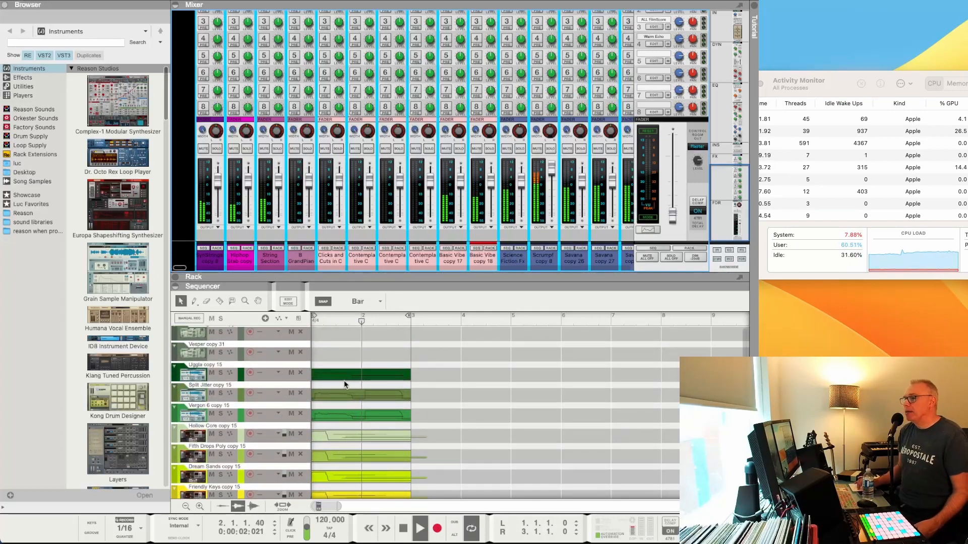
pyautogui.scroll(-2, 337, 379)
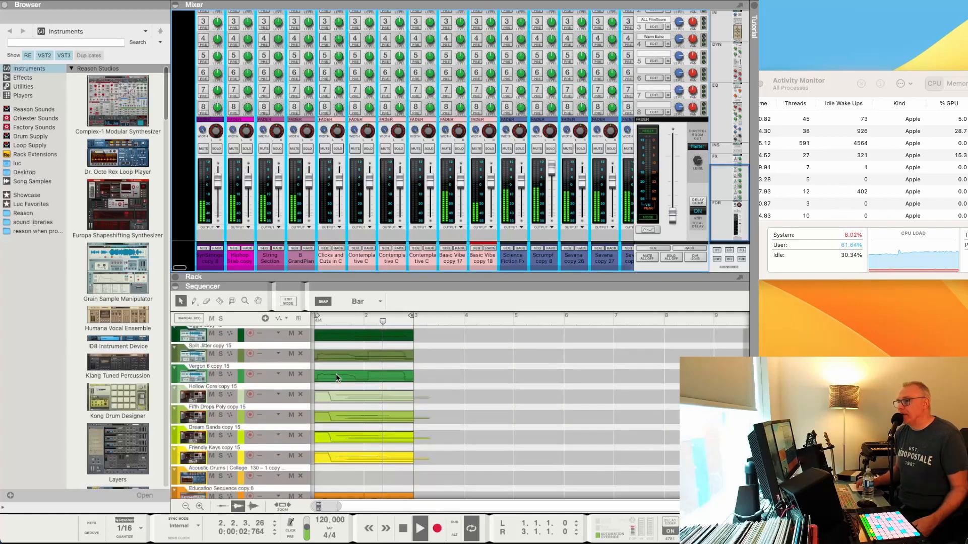
pyautogui.scroll(-11, 335, 374)
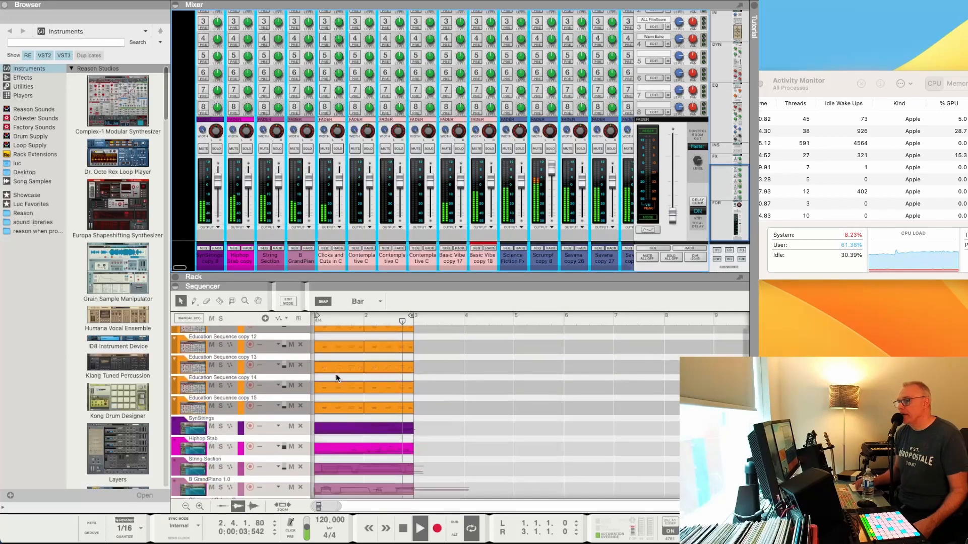
pyautogui.scroll(-12, 336, 374)
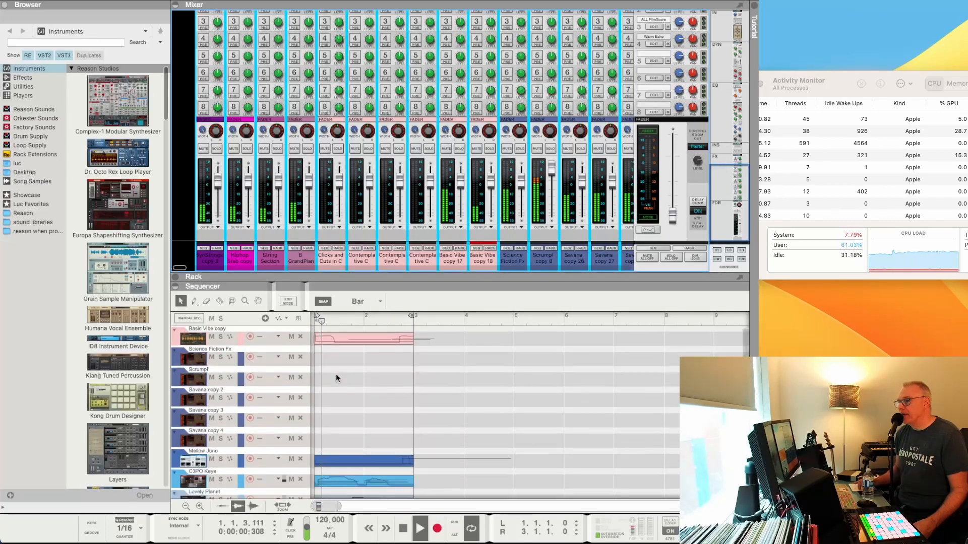
pyautogui.scroll(-10, 336, 373)
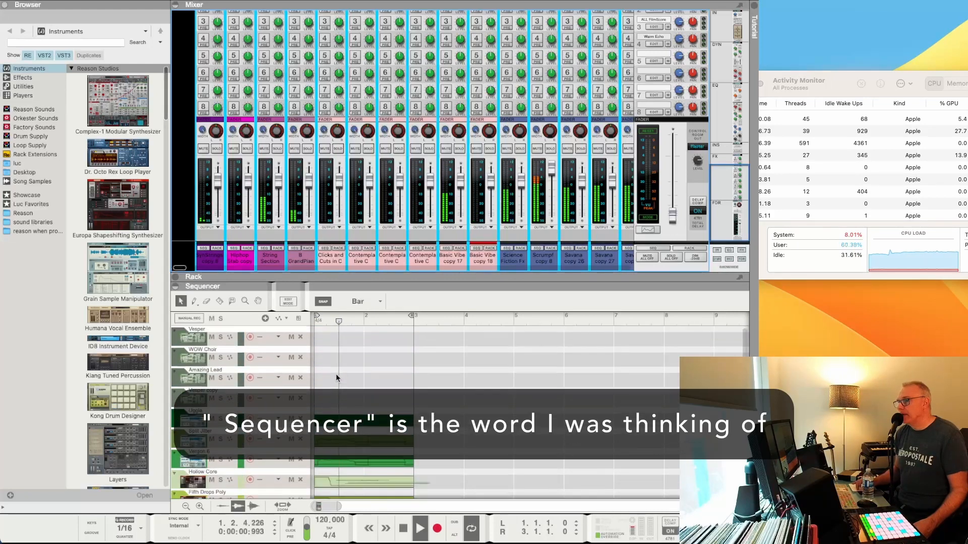
pyautogui.scroll(-7, 335, 373)
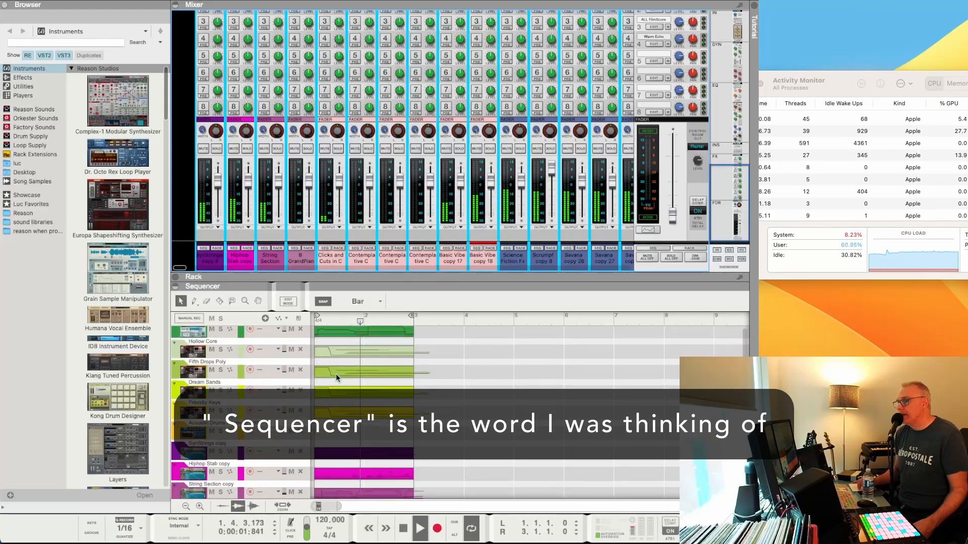
pyautogui.scroll(-4, 335, 374)
pyautogui.scroll(-5, 335, 373)
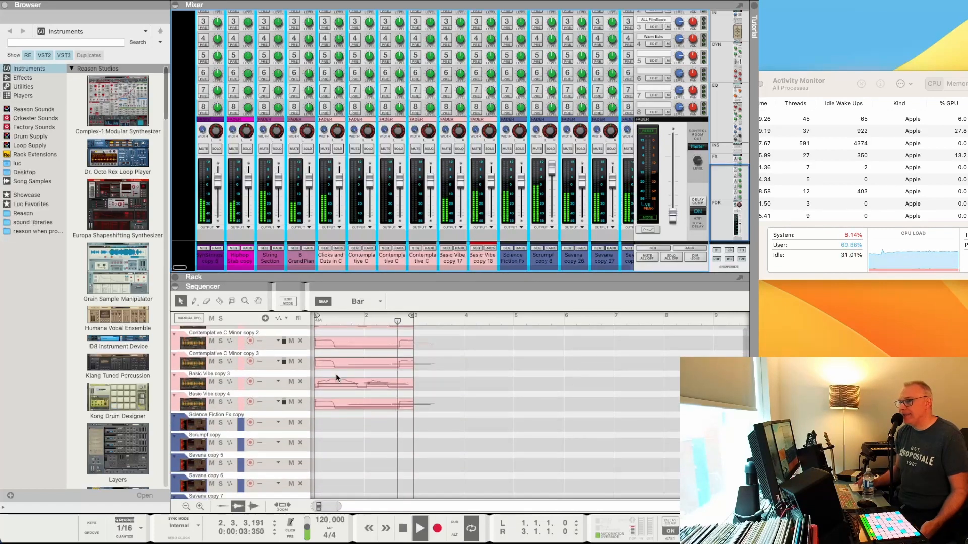
pyautogui.scroll(-10, 336, 374)
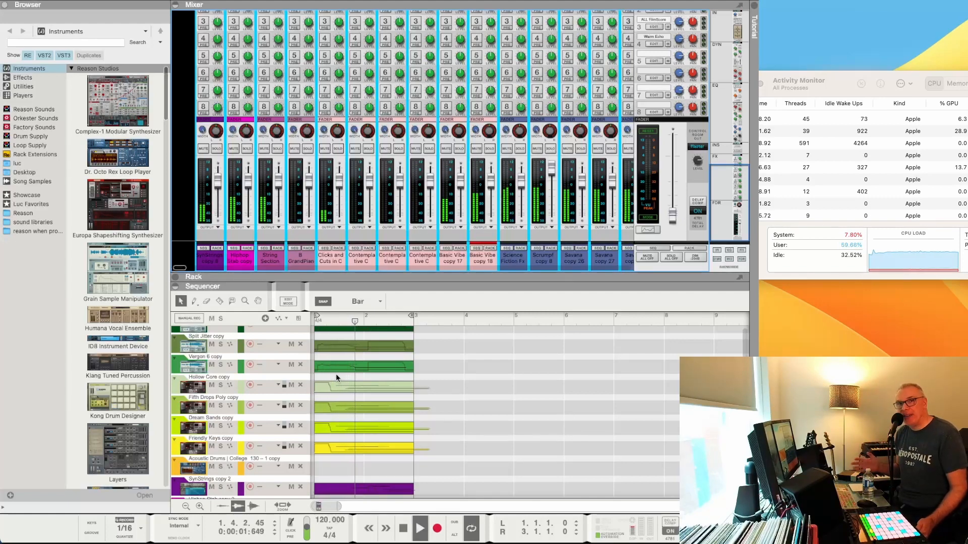
pyautogui.scroll(-5, 336, 373)
pyautogui.scroll(-1, 336, 376)
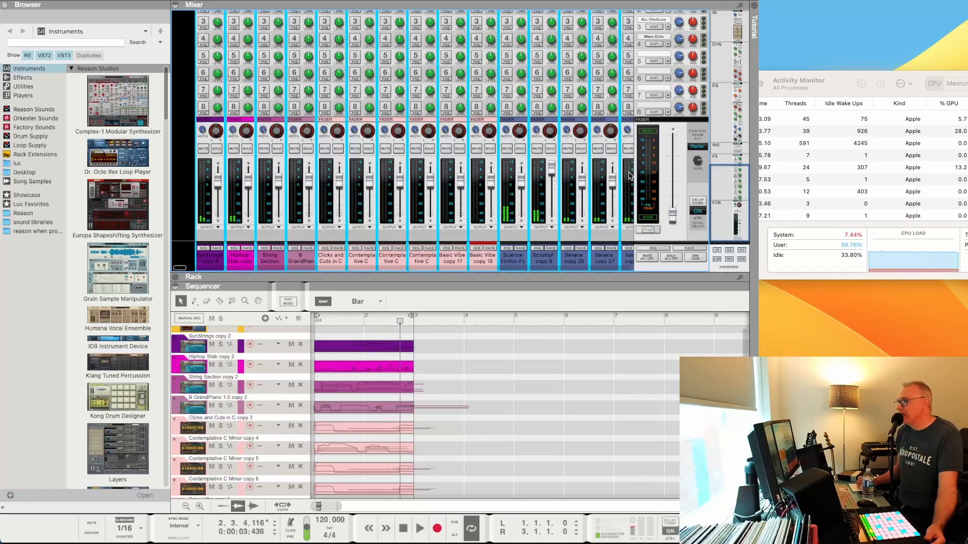
pyautogui.moveTo(550, 226)
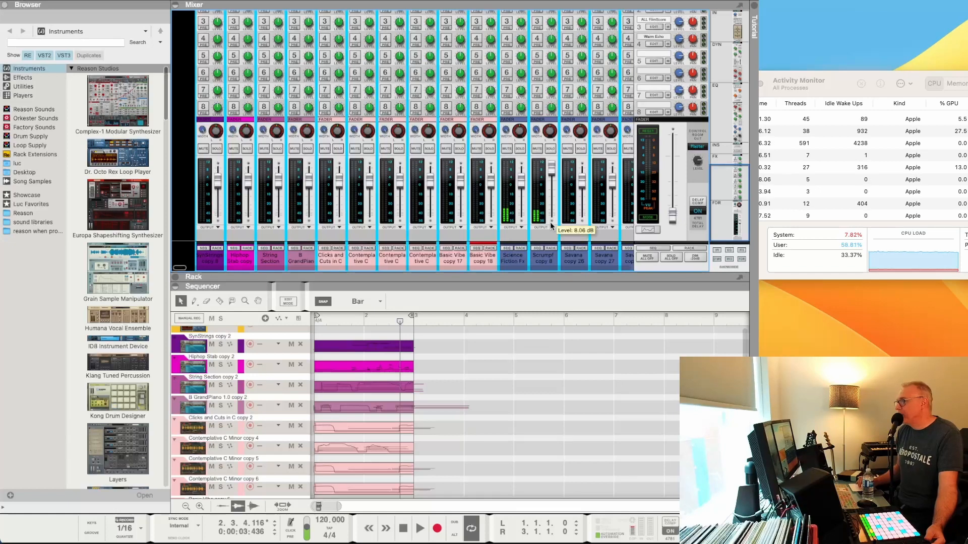